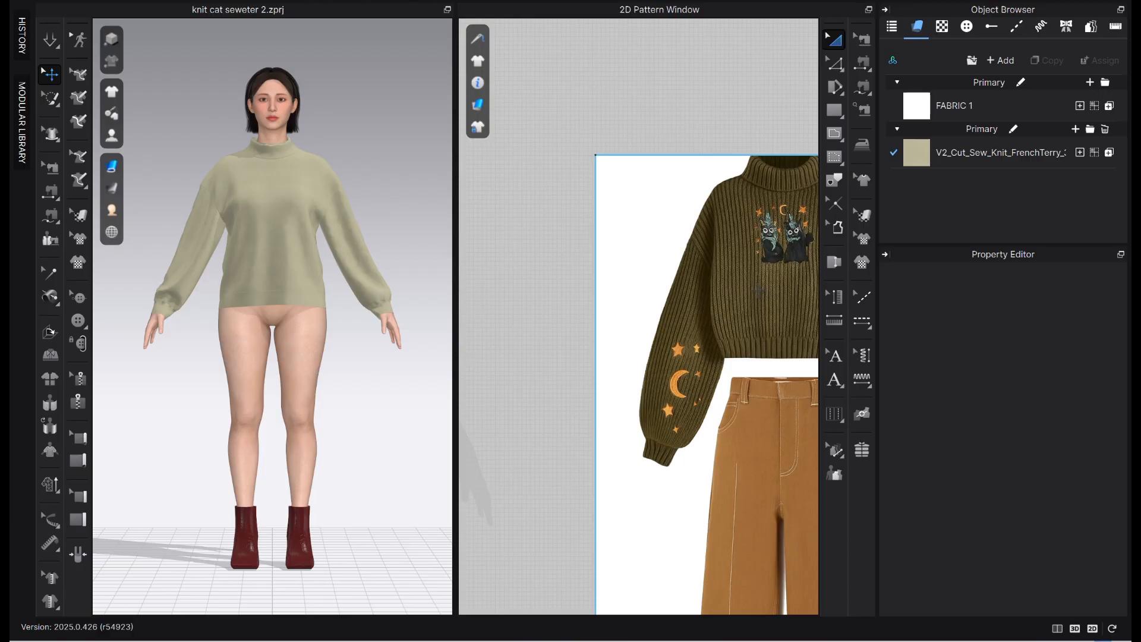
# - Duplicate the V2_Cut_Sew_Knit_FrenchTerry fabric and rename the copy "Olive KInt Rib 1x1"
pyautogui.click(922, 161)
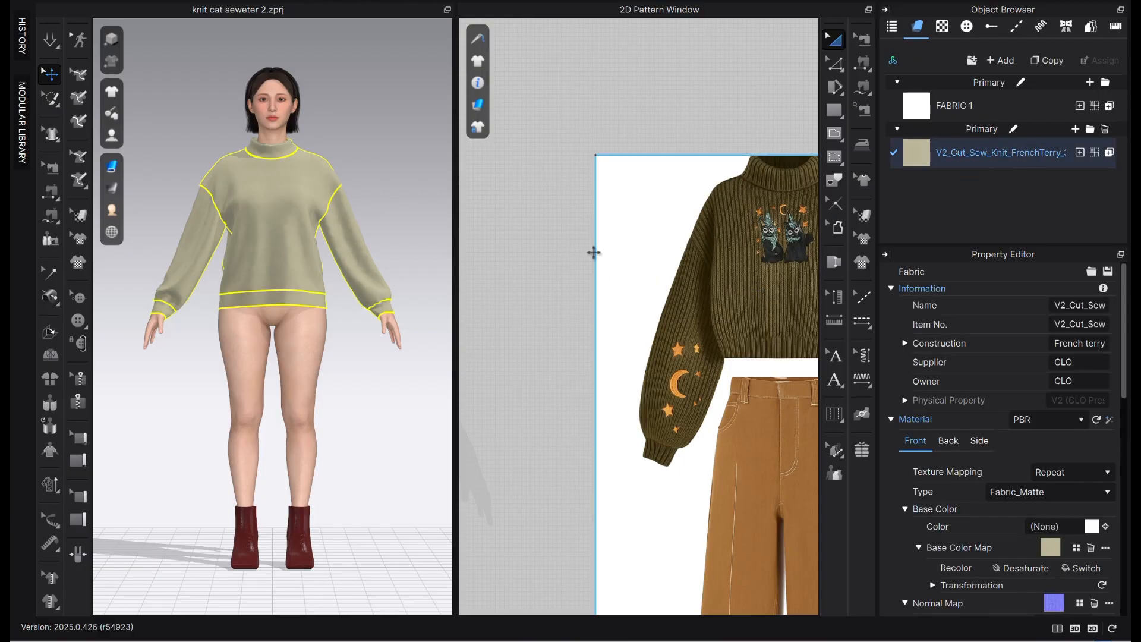
pyautogui.click(1048, 59)
pyautogui.click(1084, 305)
pyautogui.write('Olive Mint')
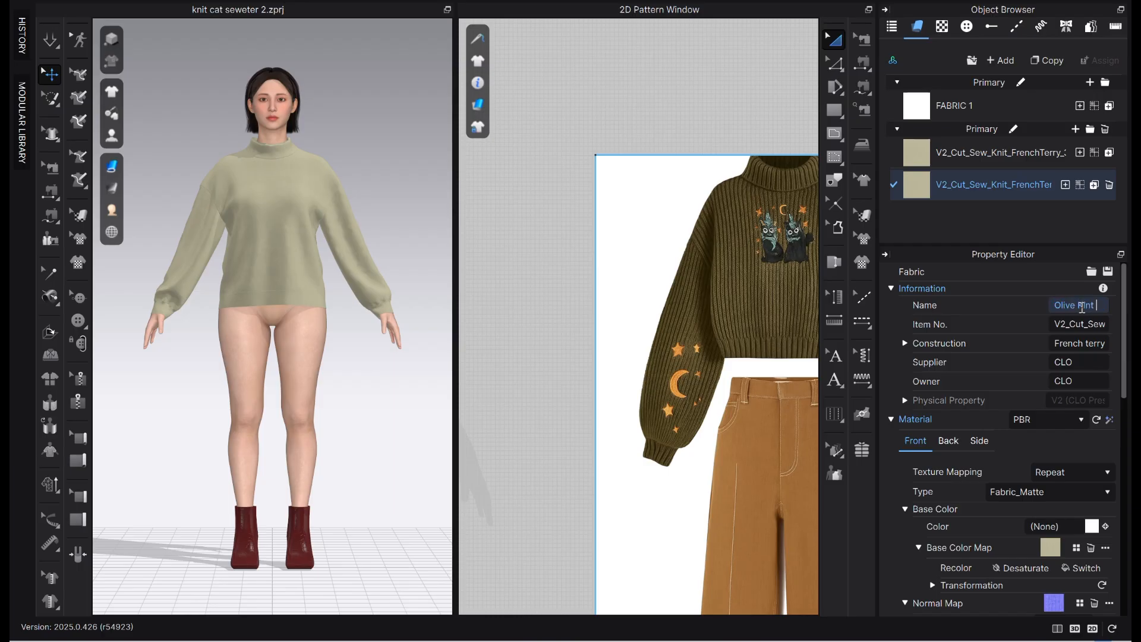
pyautogui.write(' Rib 1x1')
pyautogui.scroll(5, 756, 280)
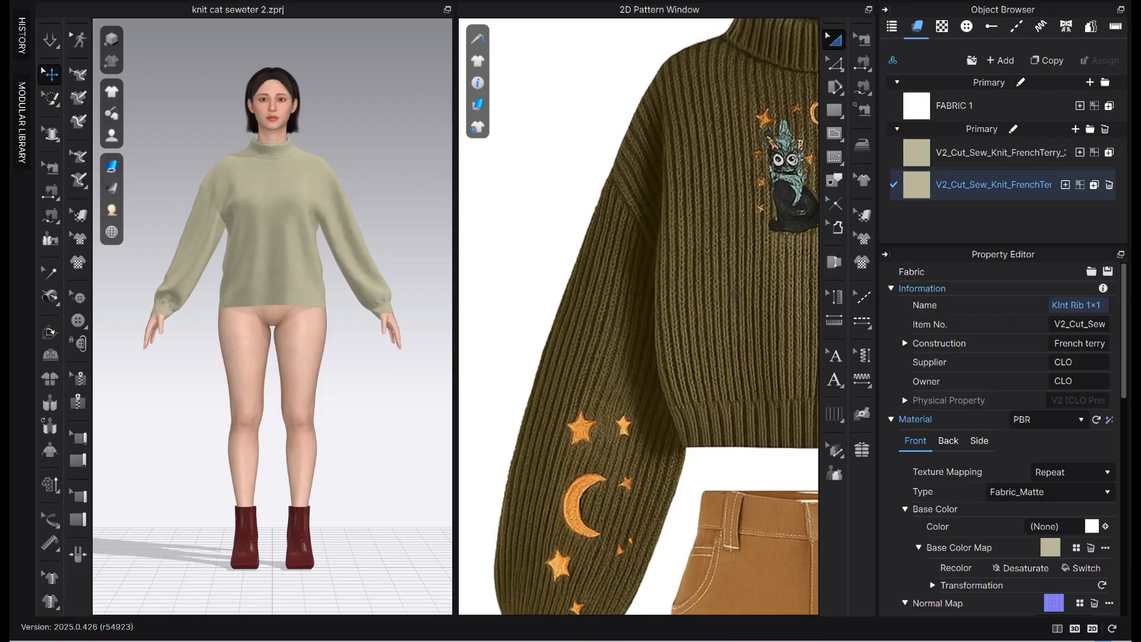
pyautogui.press('Return')
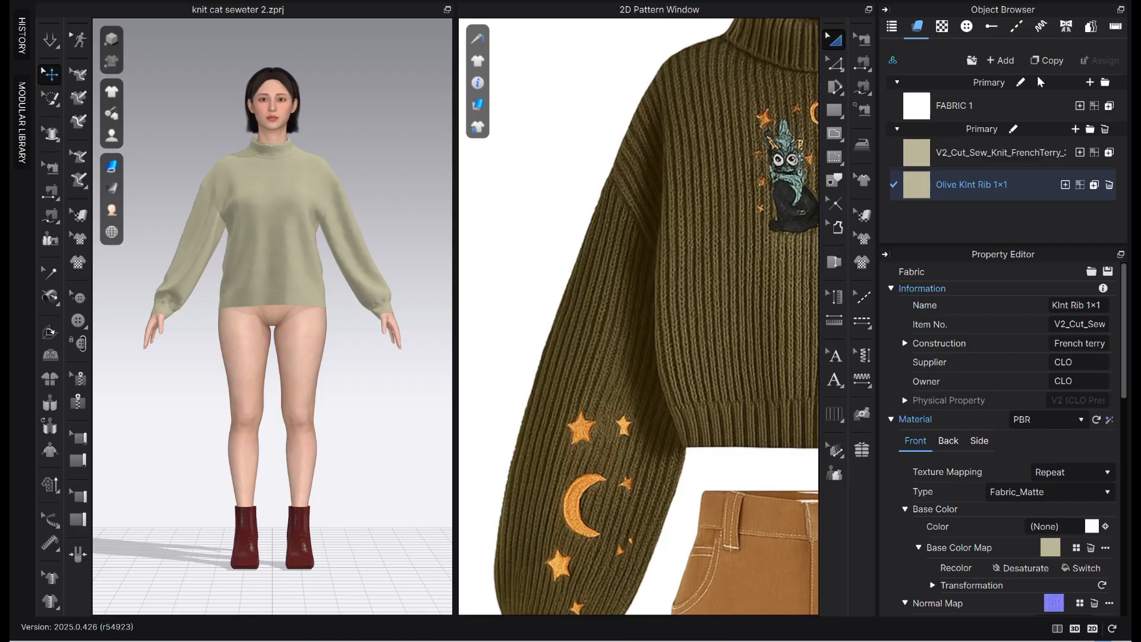
# - Consult the stitch type reference image, and set the olive fabric's material type to Knitwear with Rib 1×1 stitching
pyautogui.hotkey('alt', 'Tab')
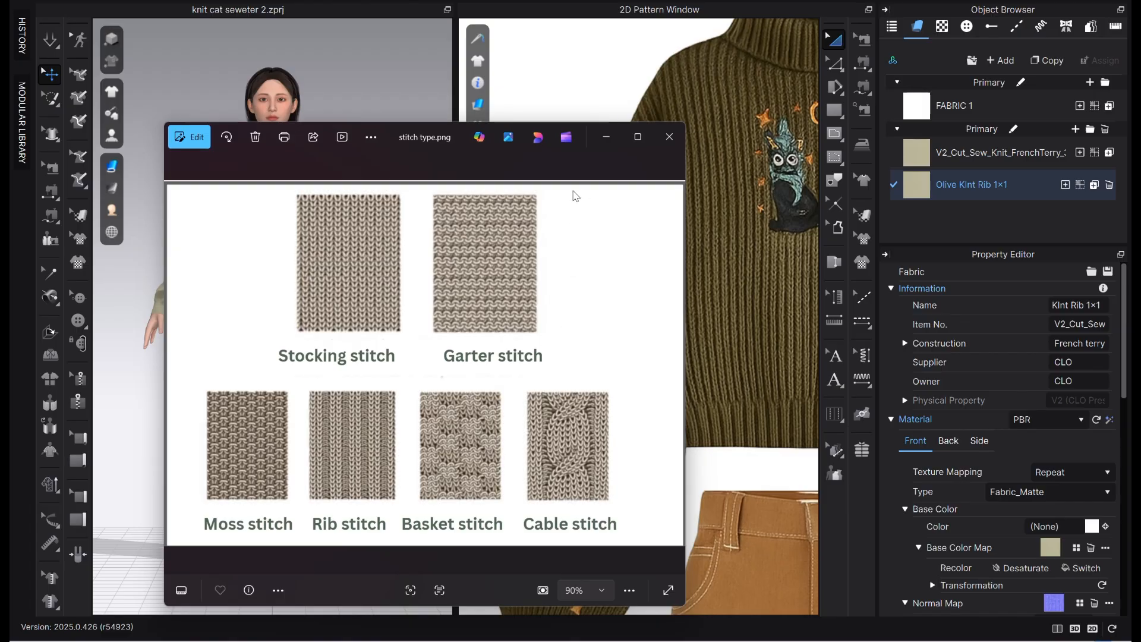
pyautogui.click(601, 138)
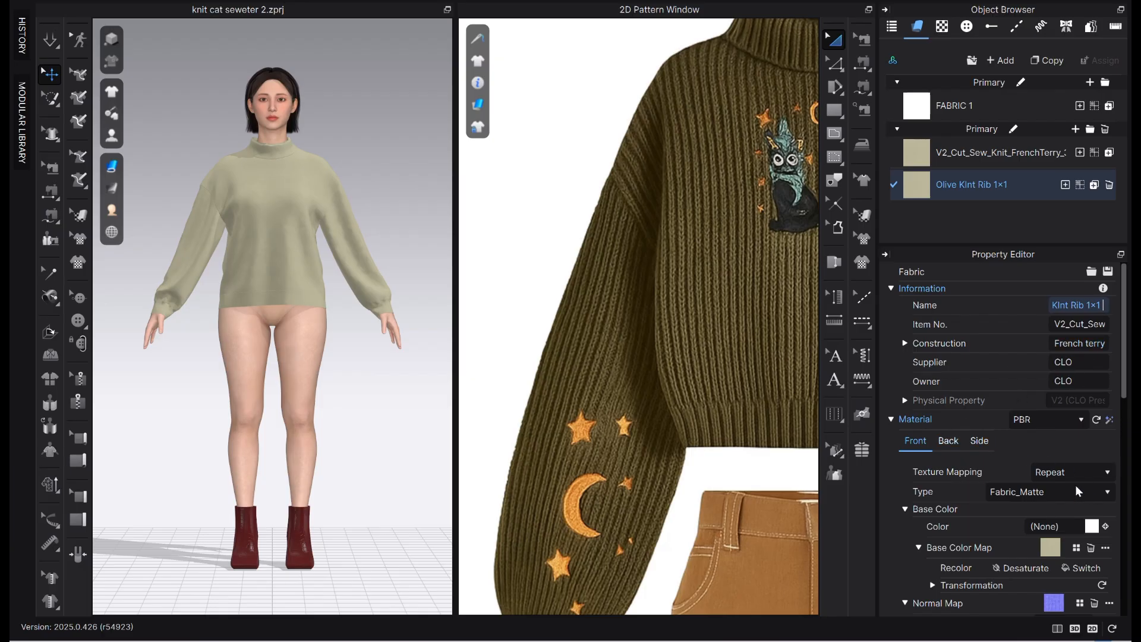
pyautogui.click(1052, 492)
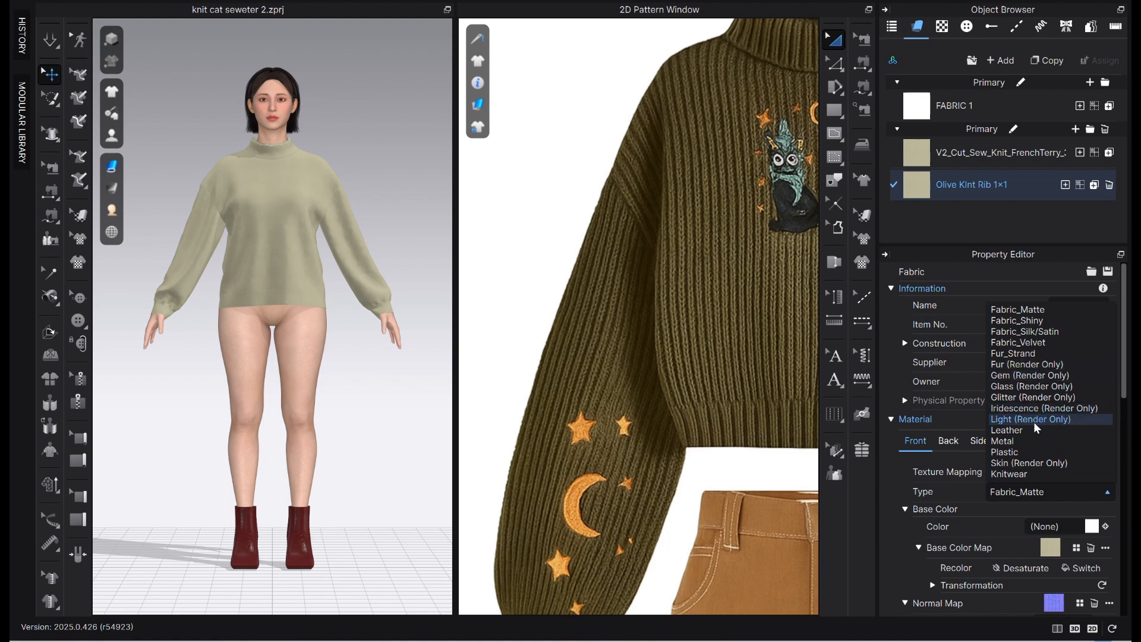
pyautogui.click(1006, 475)
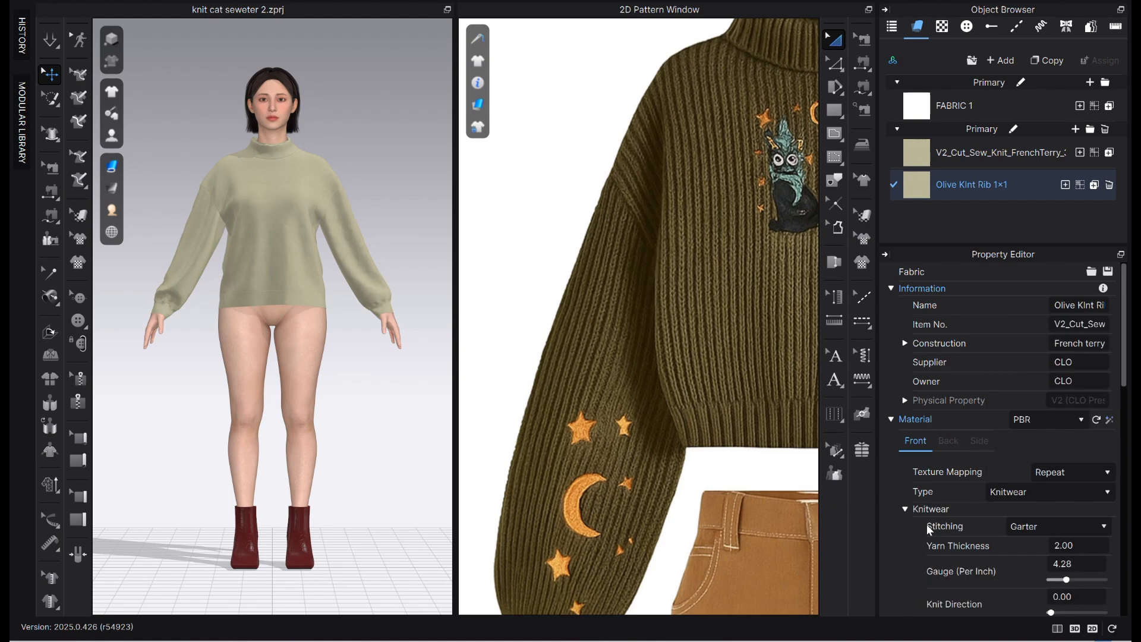
pyautogui.click(1069, 527)
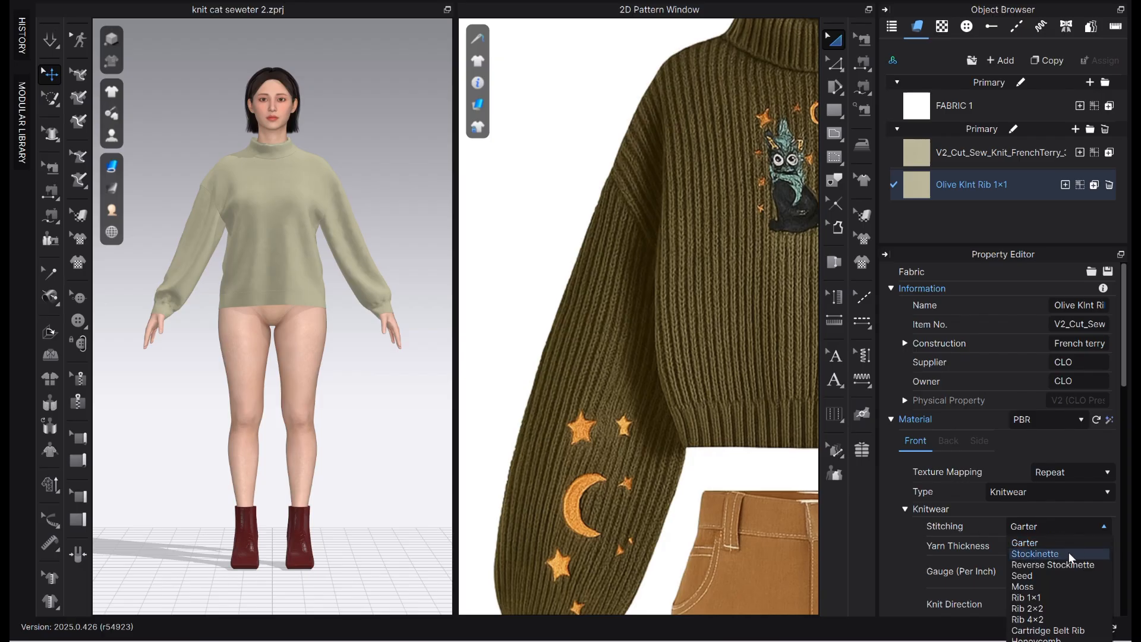
pyautogui.click(1044, 598)
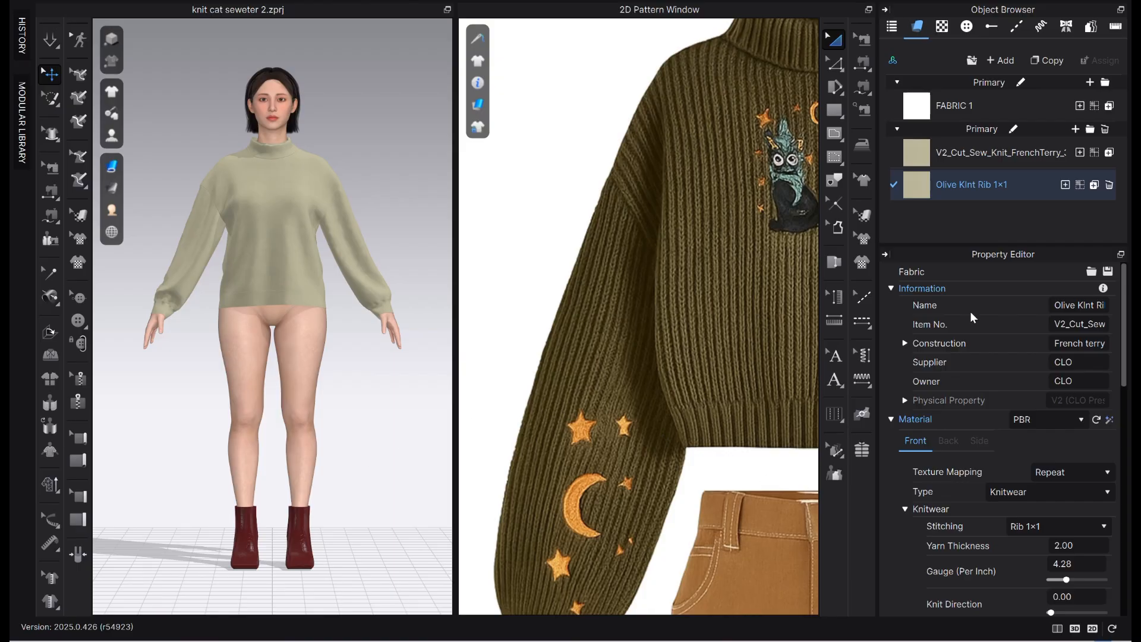
# - Examine the knitwear settings alongside the reference outfit image, the 2D pattern pieces and the sweater on the avatar
pyautogui.scroll(-5, 553, 264)
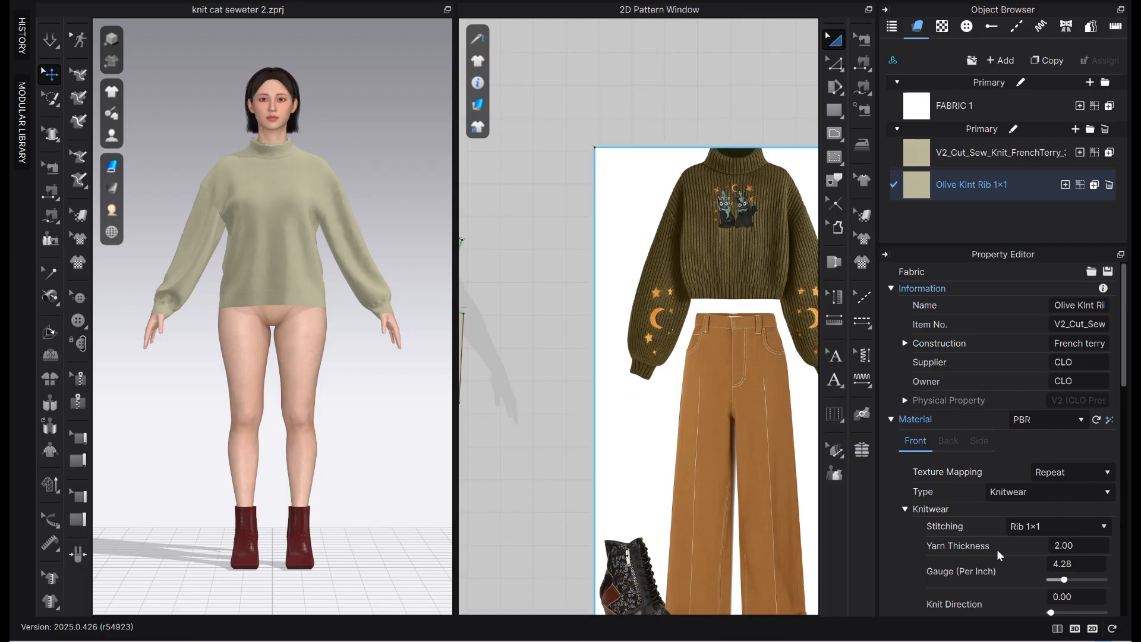
pyautogui.scroll(-1, 972, 554)
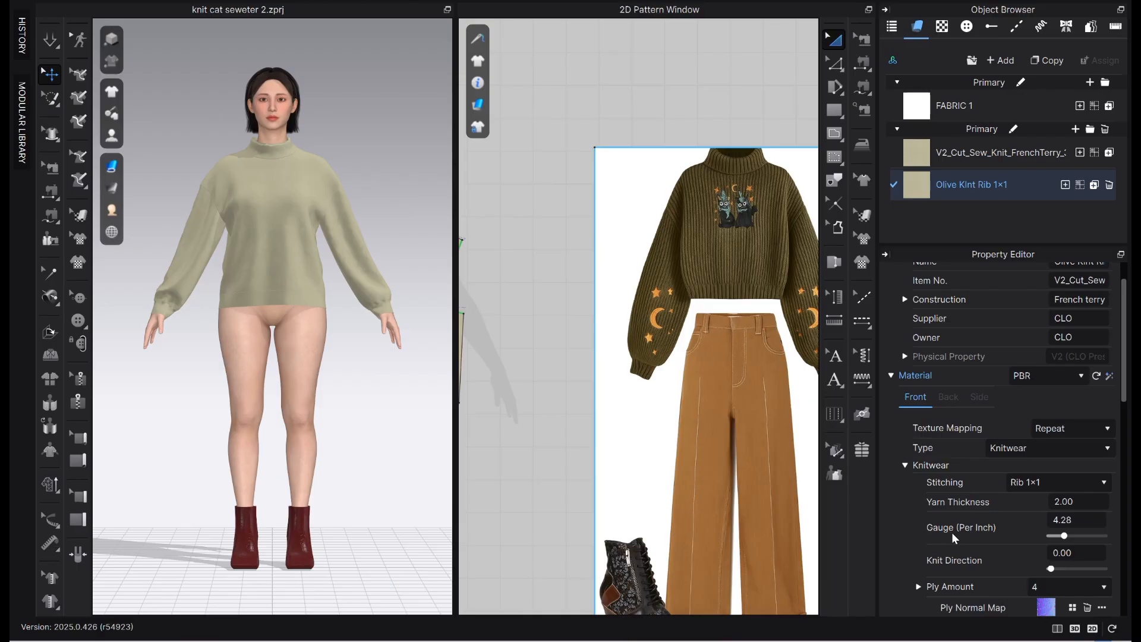
pyautogui.scroll(2, 576, 443)
pyautogui.moveTo(576, 444); pyautogui.dragTo(775, 432, button='middle')
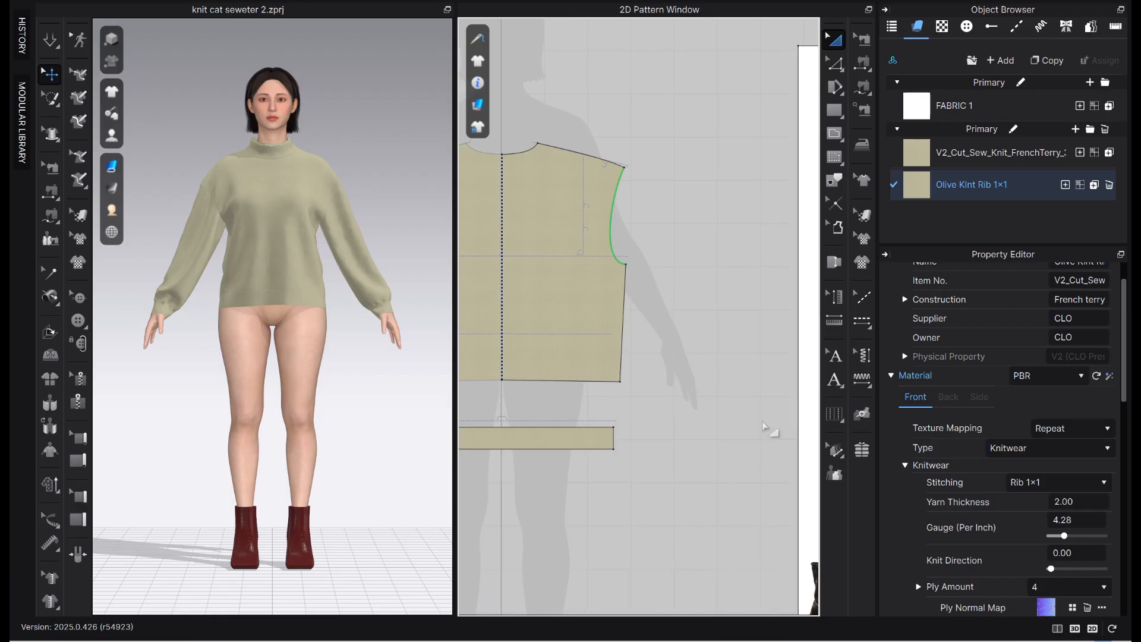
pyautogui.scroll(-5, 604, 379)
pyautogui.scroll(6, 301, 209)
pyautogui.moveTo(303, 242); pyautogui.dragTo(303, 309, button='middle')
pyautogui.scroll(-6, 606, 354)
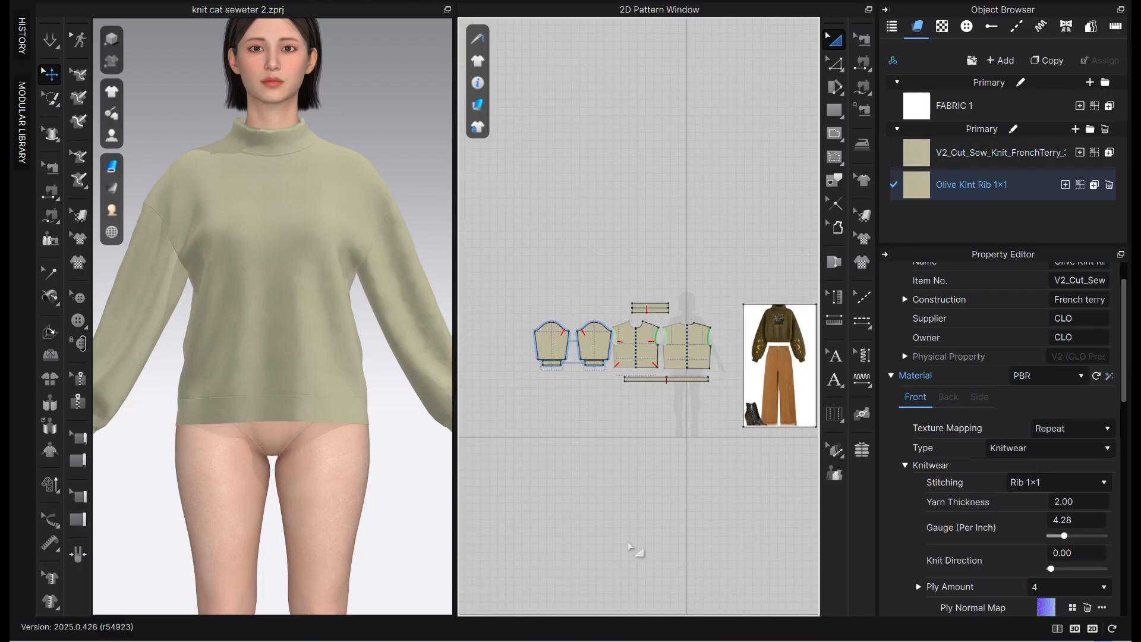
# - Desaturate the base color map of the Olive KInt Rib 1x1 fabric
pyautogui.scroll(-1, 1059, 585)
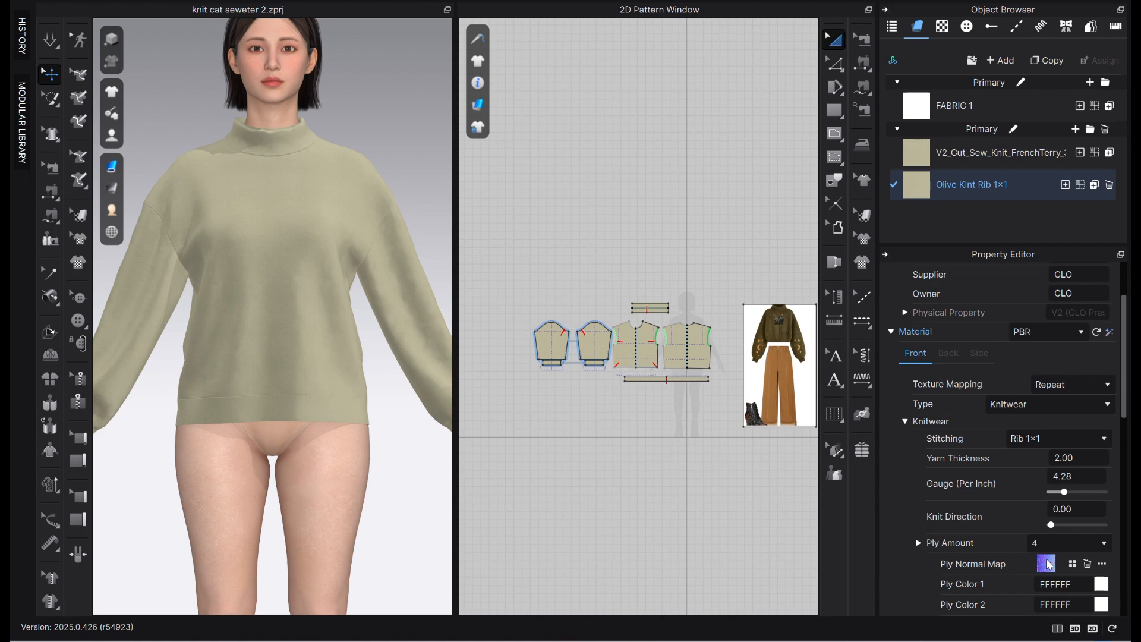
pyautogui.scroll(-1, 1057, 516)
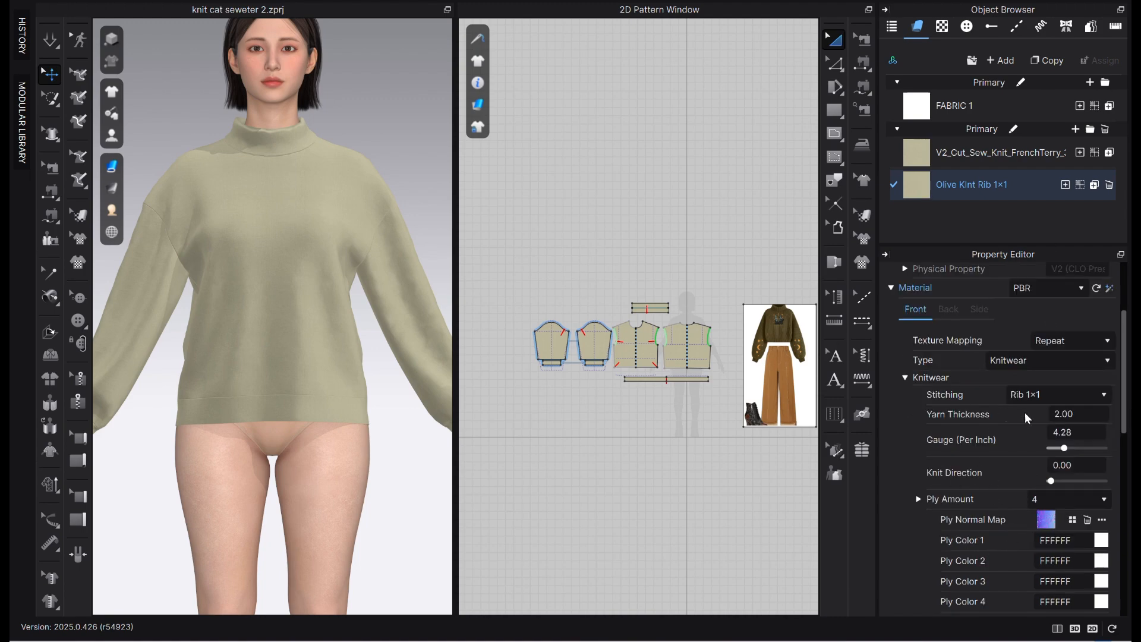
pyautogui.scroll(-3, 1063, 523)
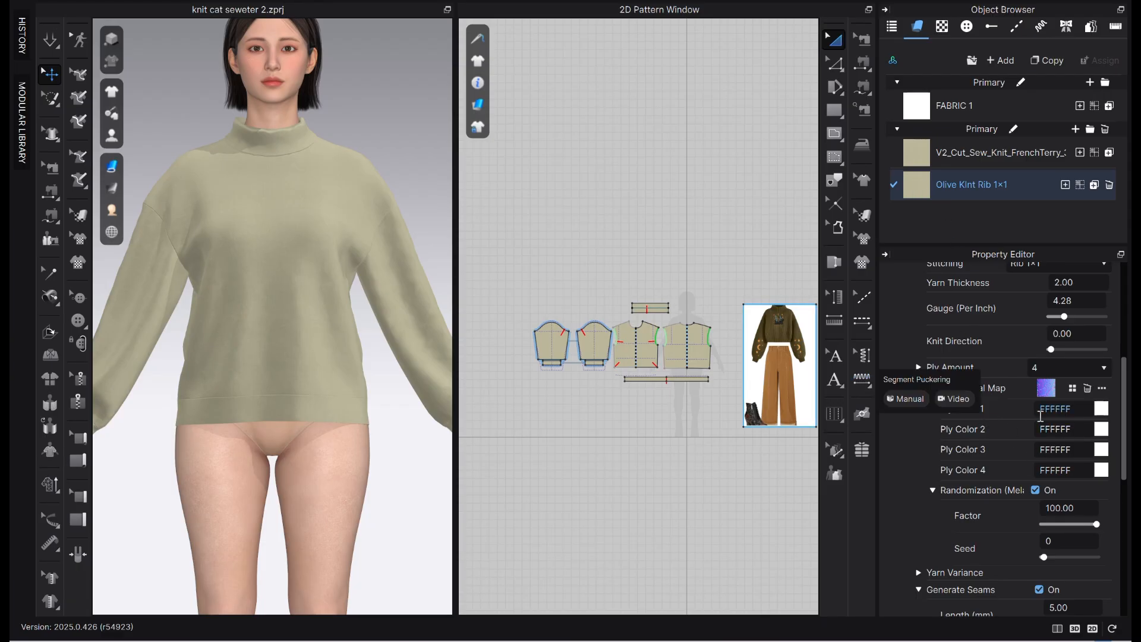
pyautogui.scroll(-3, 979, 501)
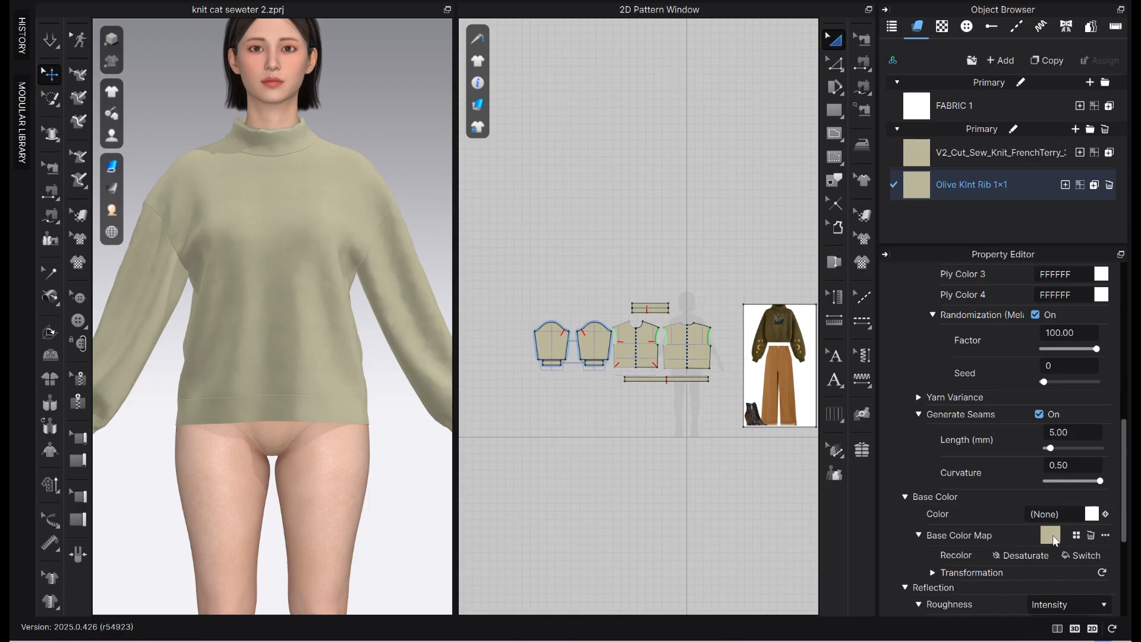
pyautogui.click(1024, 556)
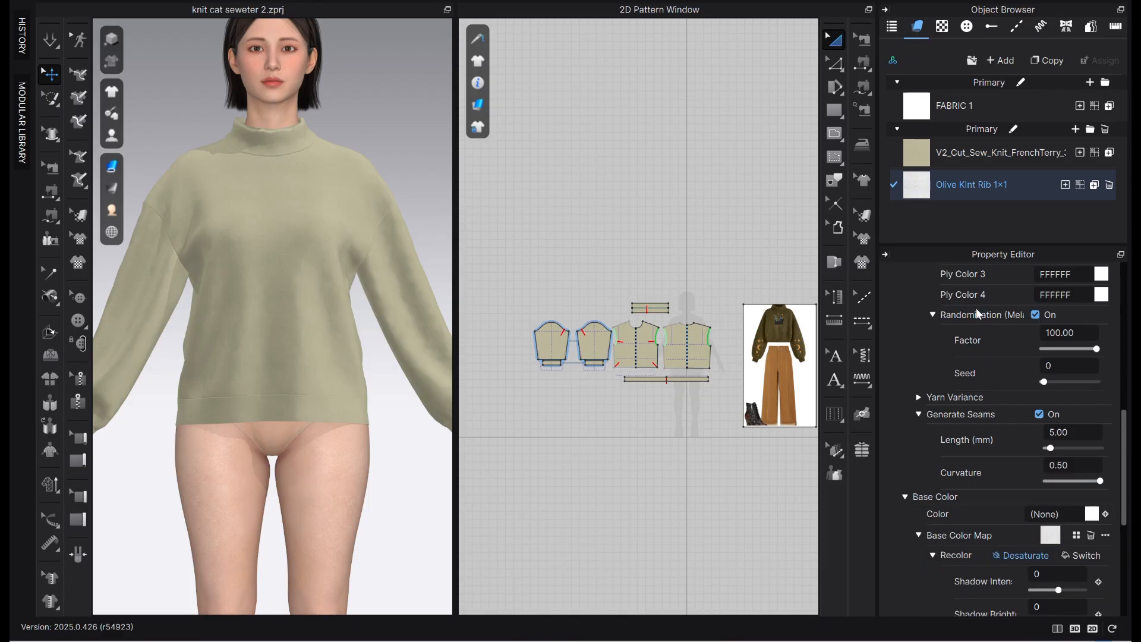
# - Sample the olive tone 867A59 from the reference sweater image as the knit fabric's base color using the eyedropper
pyautogui.click(1092, 515)
pyautogui.moveTo(712, 37); pyautogui.dragTo(534, 113)
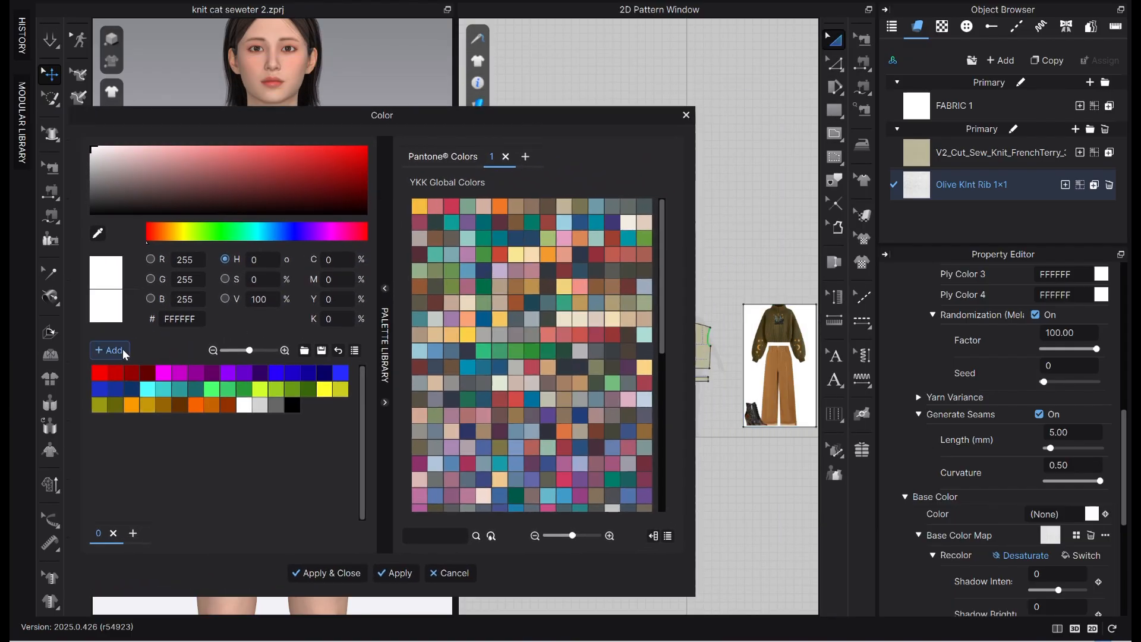
pyautogui.click(98, 236)
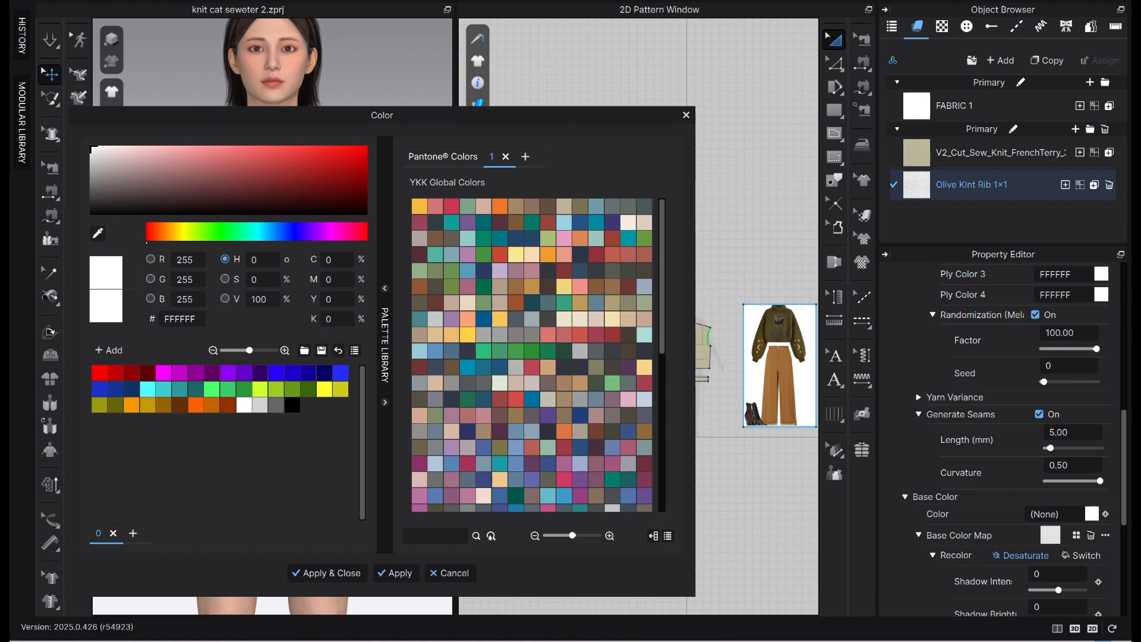
pyautogui.scroll(10, 784, 330)
pyautogui.moveTo(740, 397); pyautogui.dragTo(865, 379, button='middle')
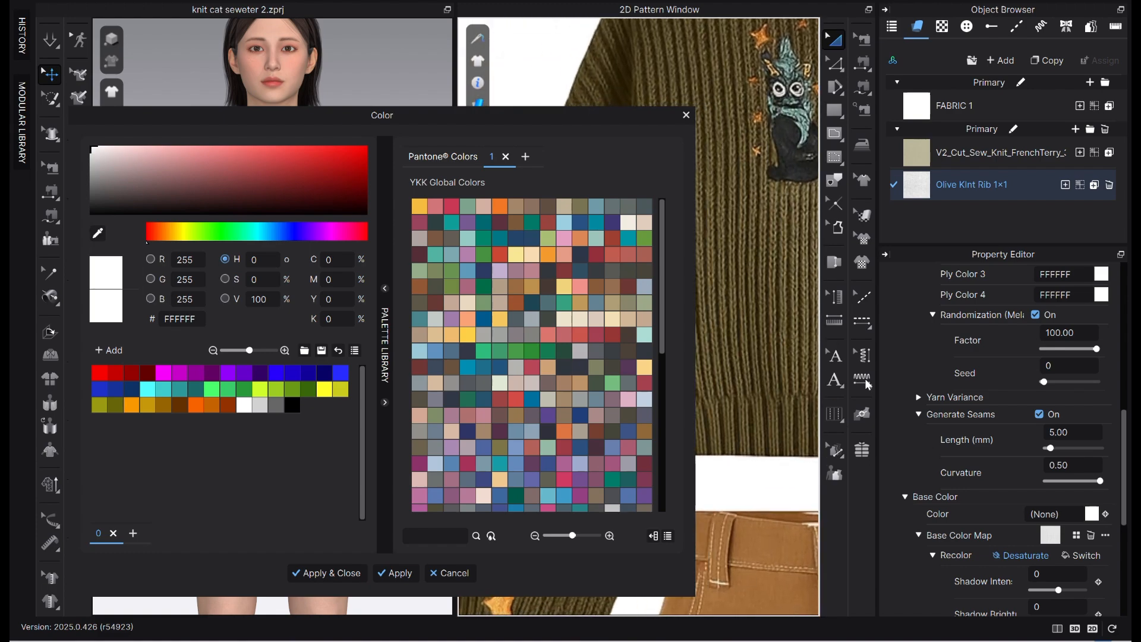
pyautogui.click(97, 233)
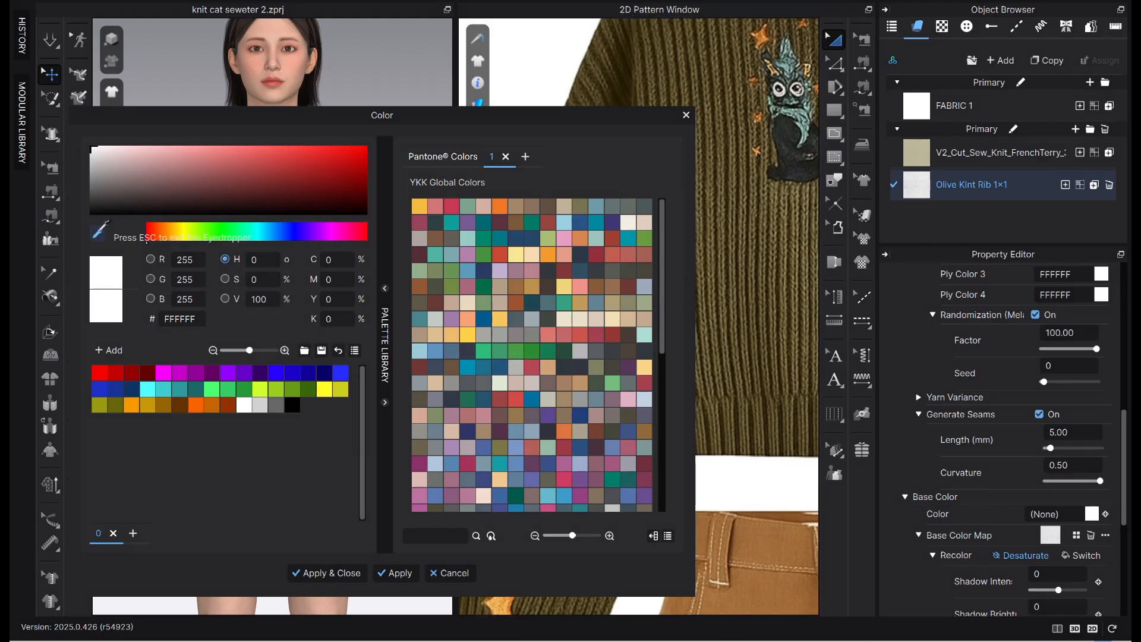
pyautogui.click(731, 412)
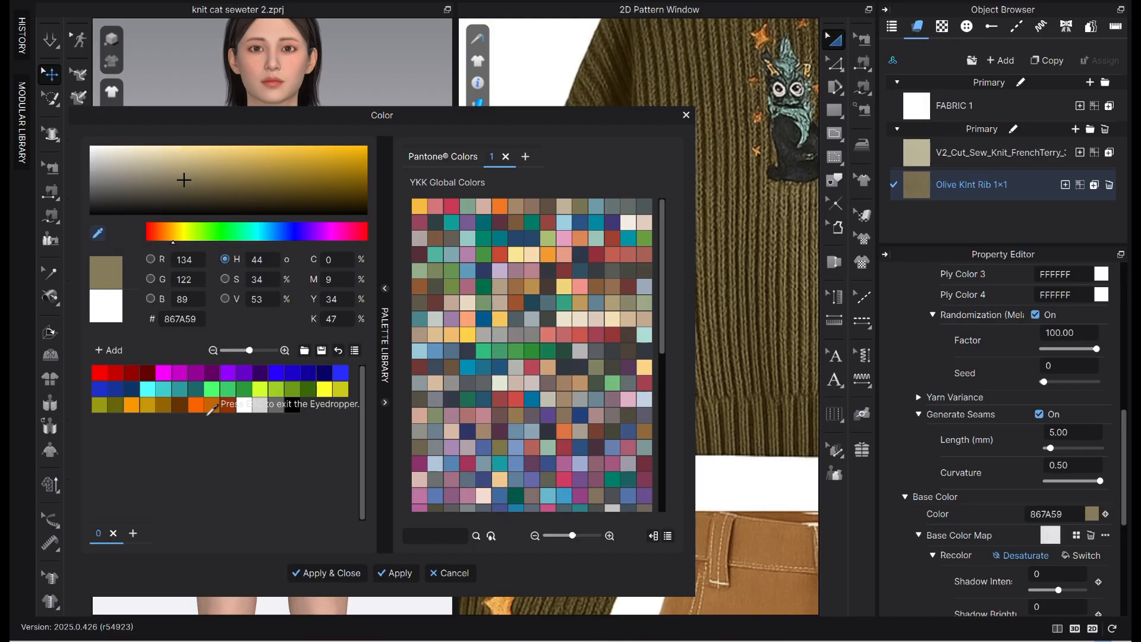
pyautogui.press('Escape')
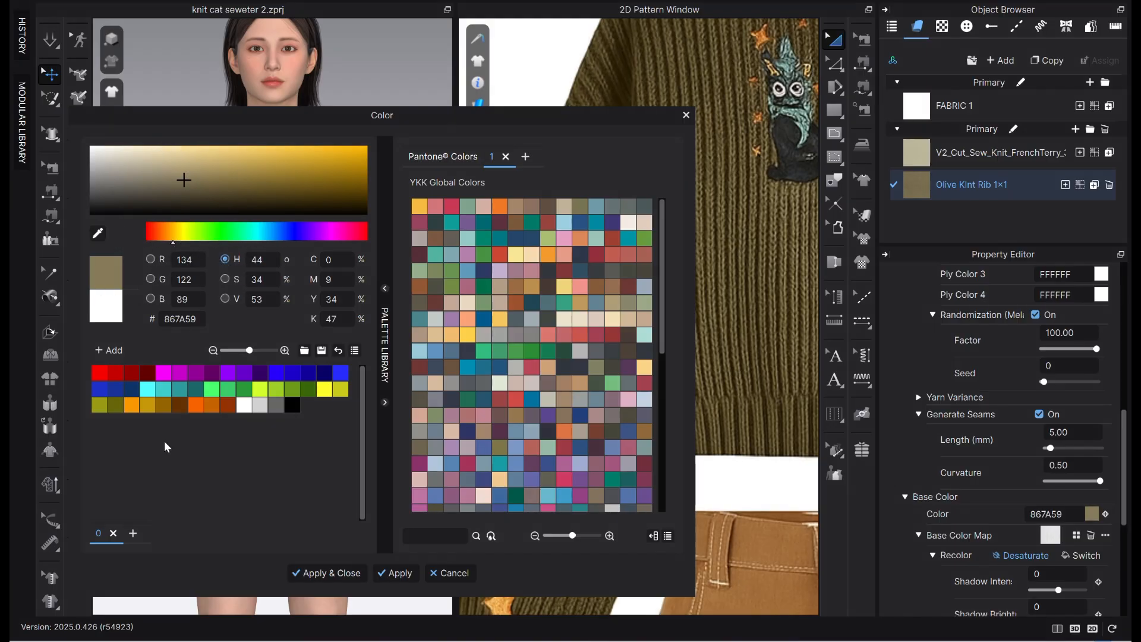
# - Lighten the knit fabric's base color to C2B388 and apply it
pyautogui.click(176, 160)
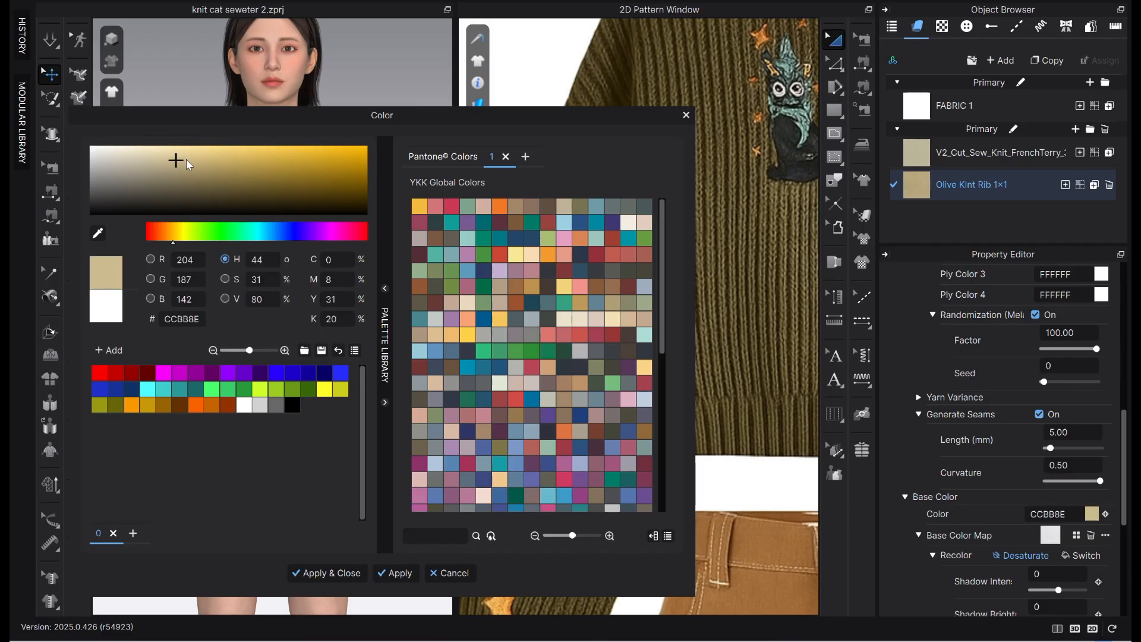
pyautogui.click(174, 164)
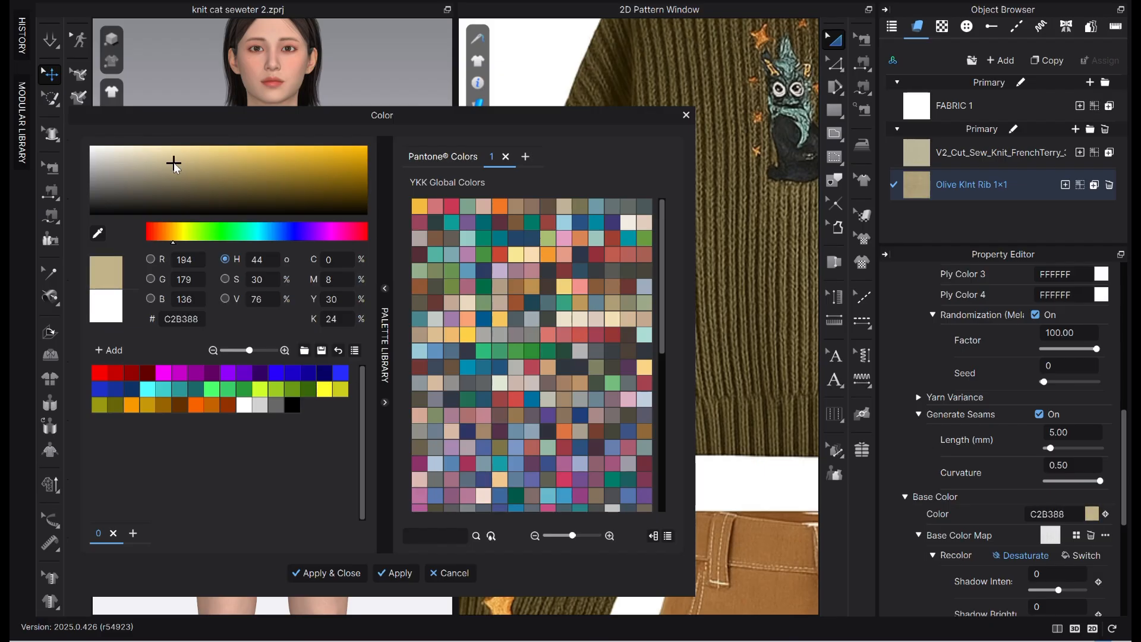
pyautogui.click(327, 574)
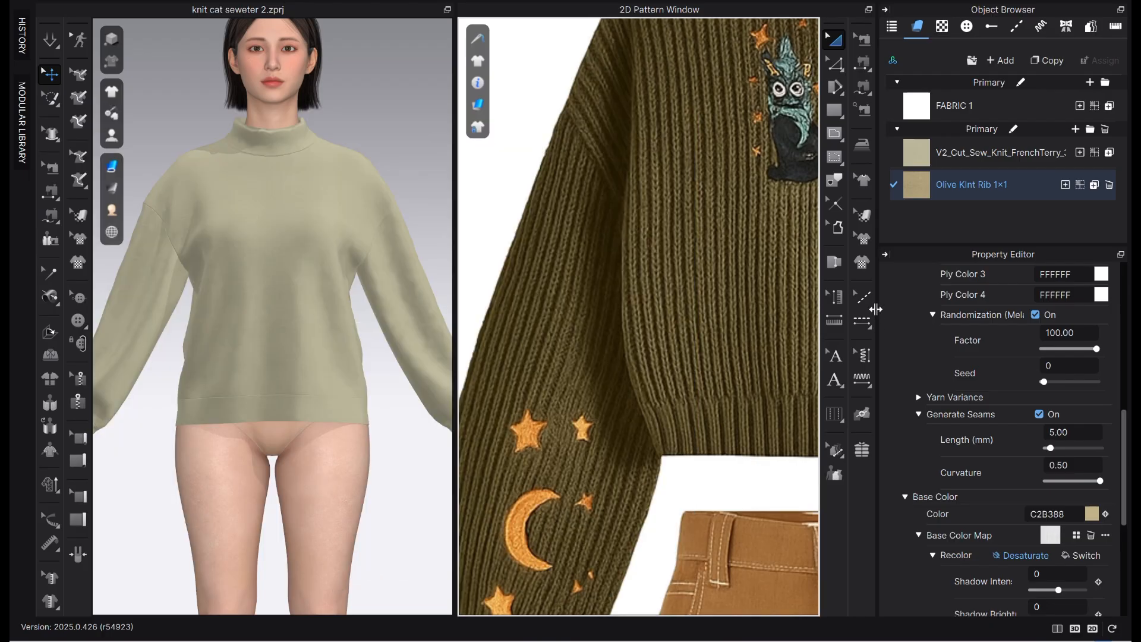
# - Assign the Olive KInt Rib 1x1 fabric to the sweater's front, back and both sleeve pattern pieces
pyautogui.scroll(-1, 619, 279)
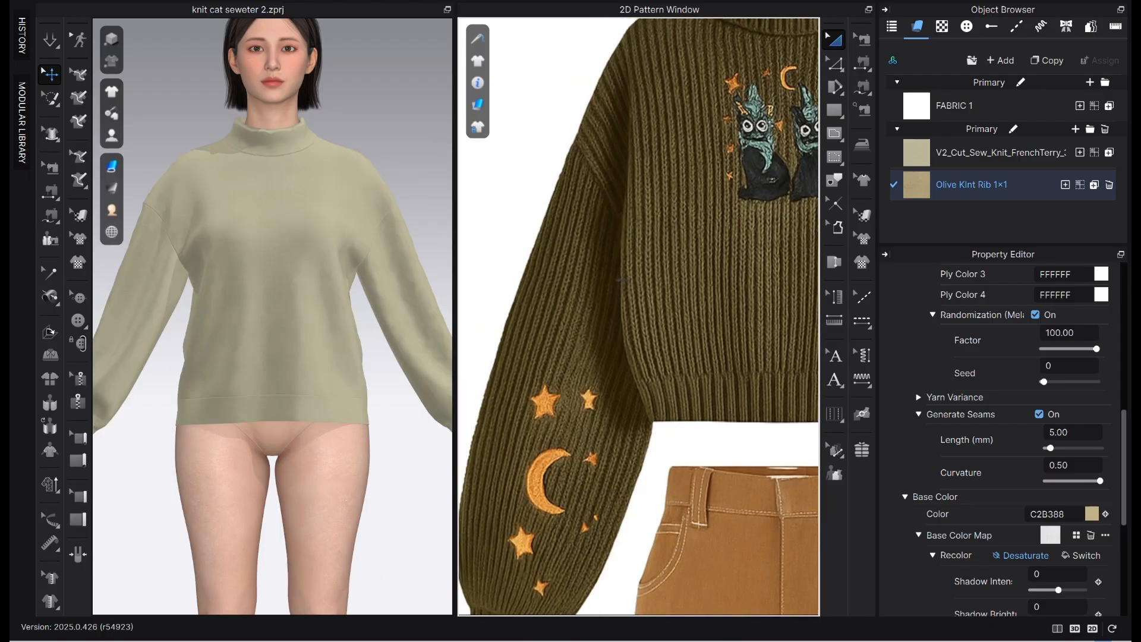
pyautogui.scroll(-4, 618, 279)
pyautogui.scroll(2, 774, 223)
pyautogui.moveTo(769, 181); pyautogui.dragTo(504, 327)
pyautogui.click(755, 256)
pyautogui.click(743, 305)
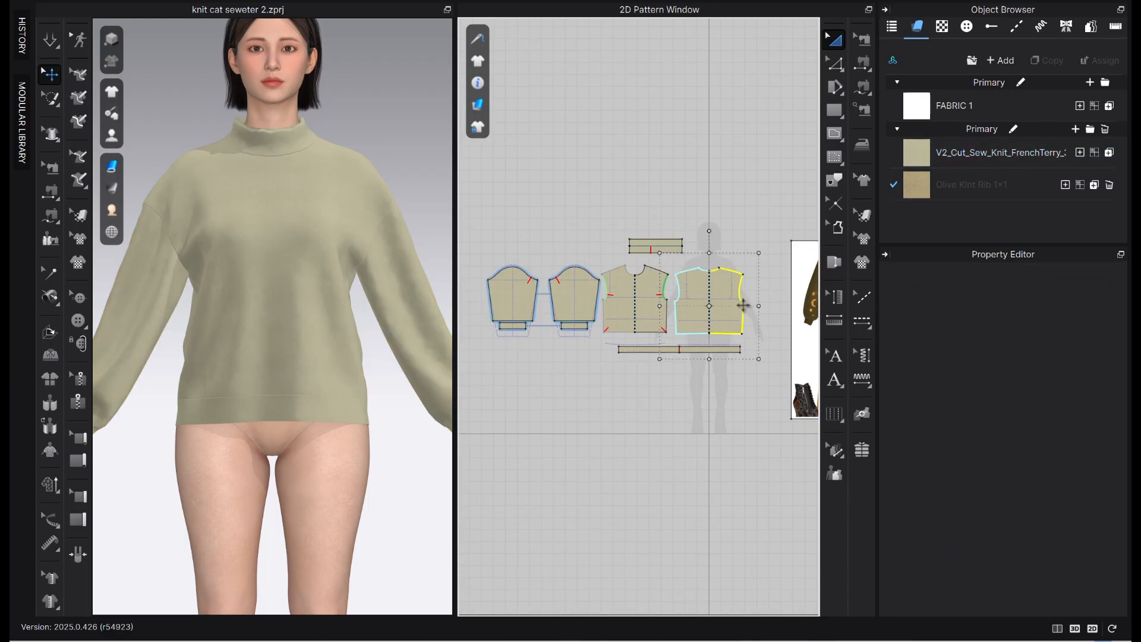
pyautogui.hotkey('ctrl', 'a')
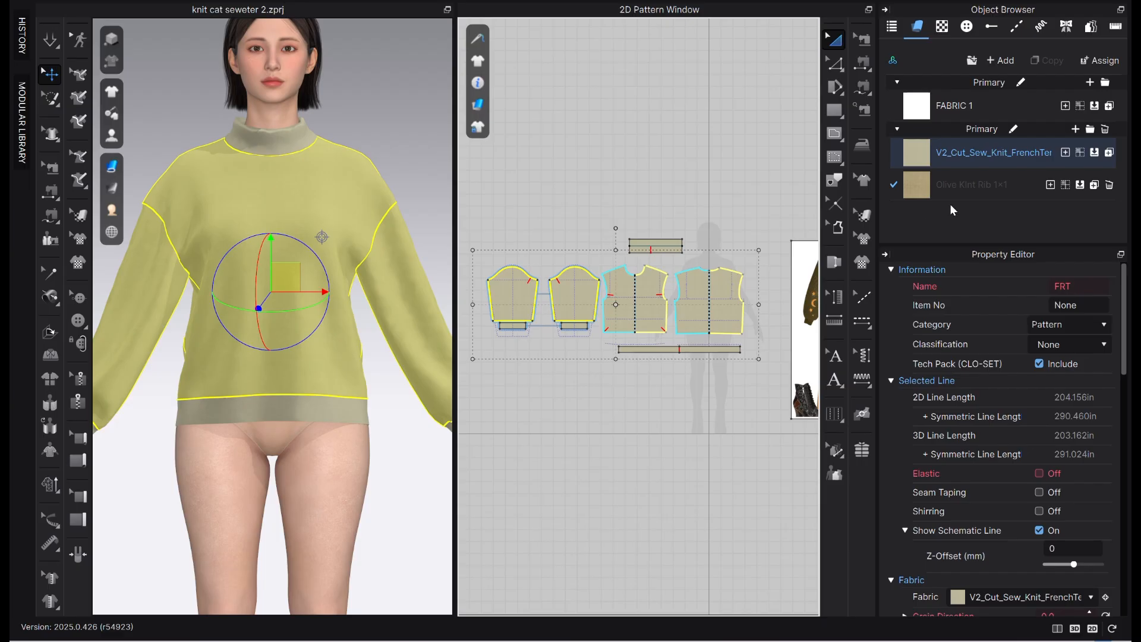
pyautogui.click(1079, 185)
pyautogui.click(712, 137)
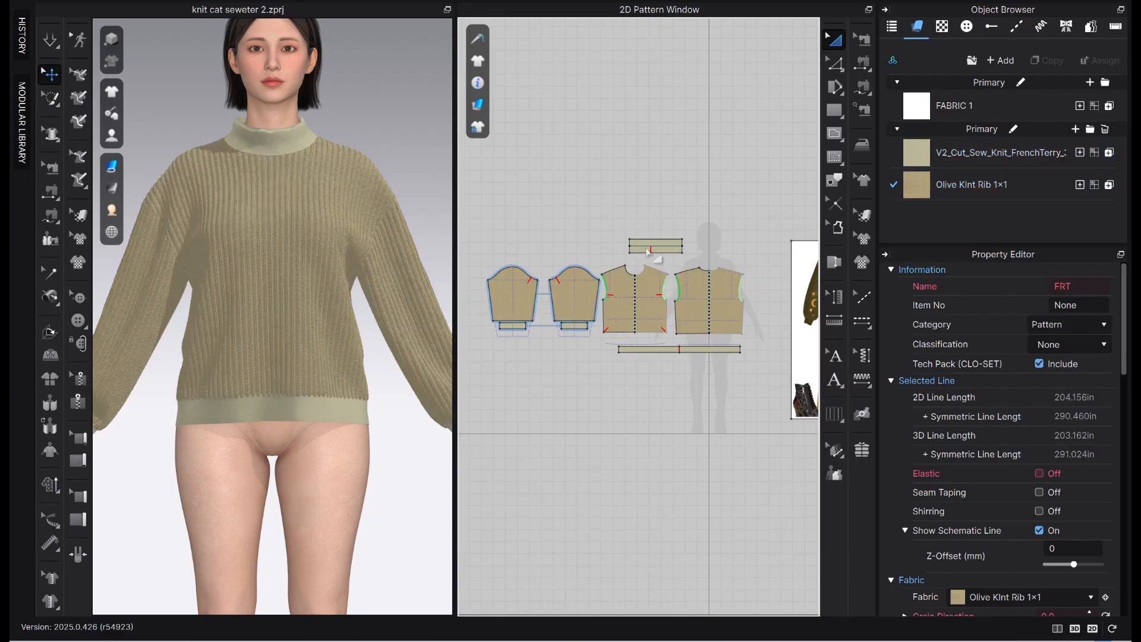
# - Inspect the rib knit on the sweater up close and compare it with the reference outfit image
pyautogui.scroll(3, 278, 257)
pyautogui.scroll(5, 278, 257)
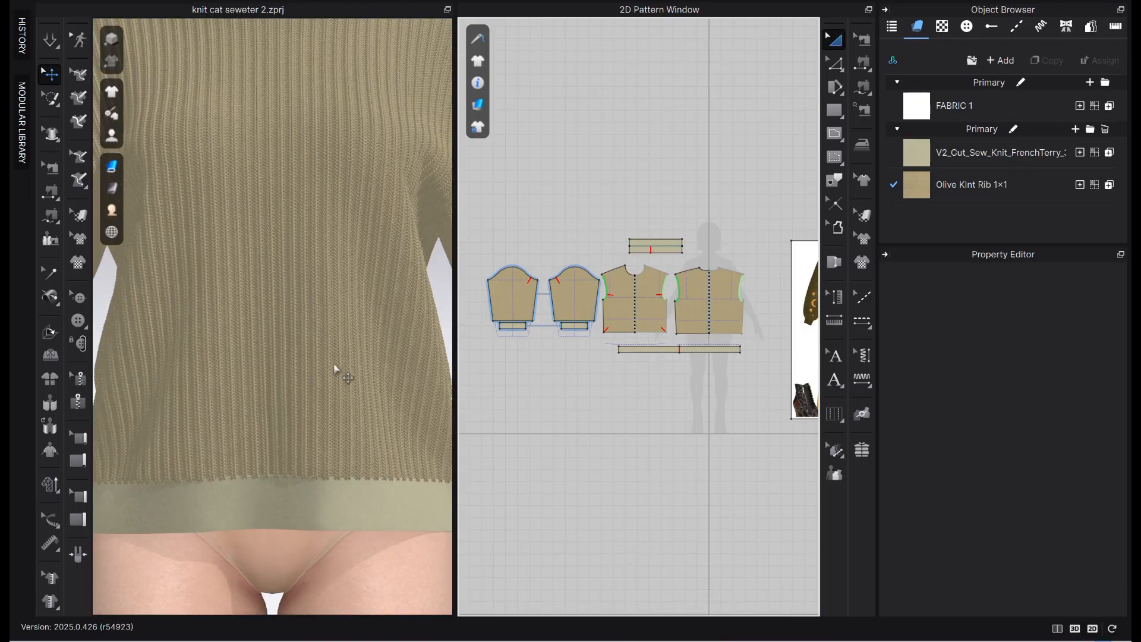
pyautogui.scroll(-5, 390, 366)
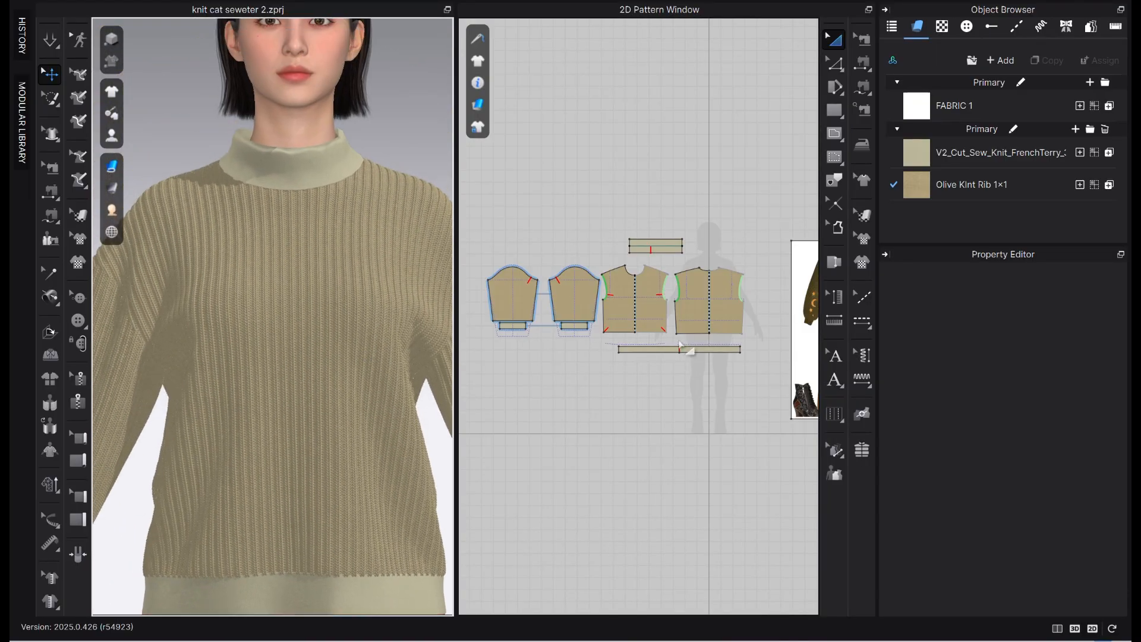
pyautogui.scroll(-2, 606, 356)
pyautogui.scroll(10, 769, 309)
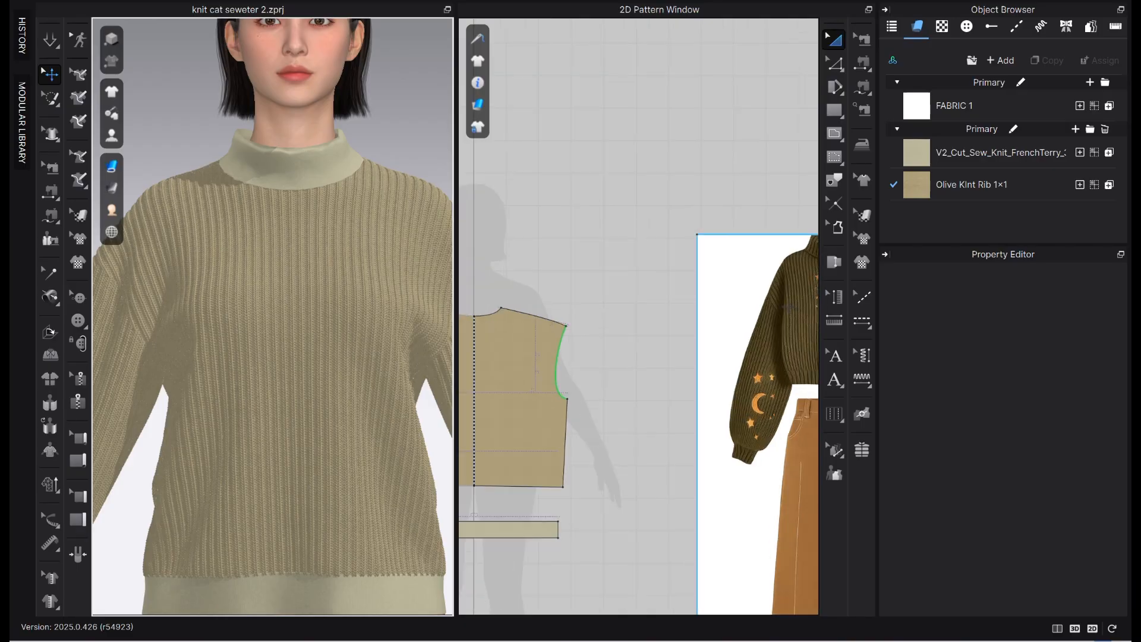
# - Set the yarn thickness of the Olive KInt Rib 1×1 fabric to 3
pyautogui.scroll(3, 295, 409)
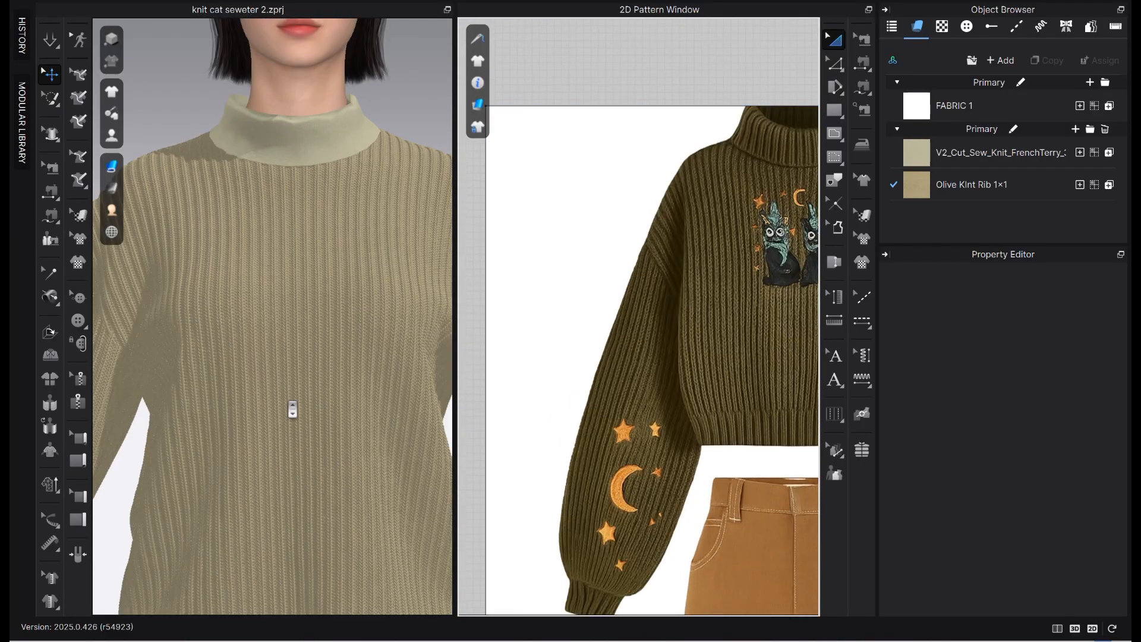
pyautogui.scroll(-2, 306, 418)
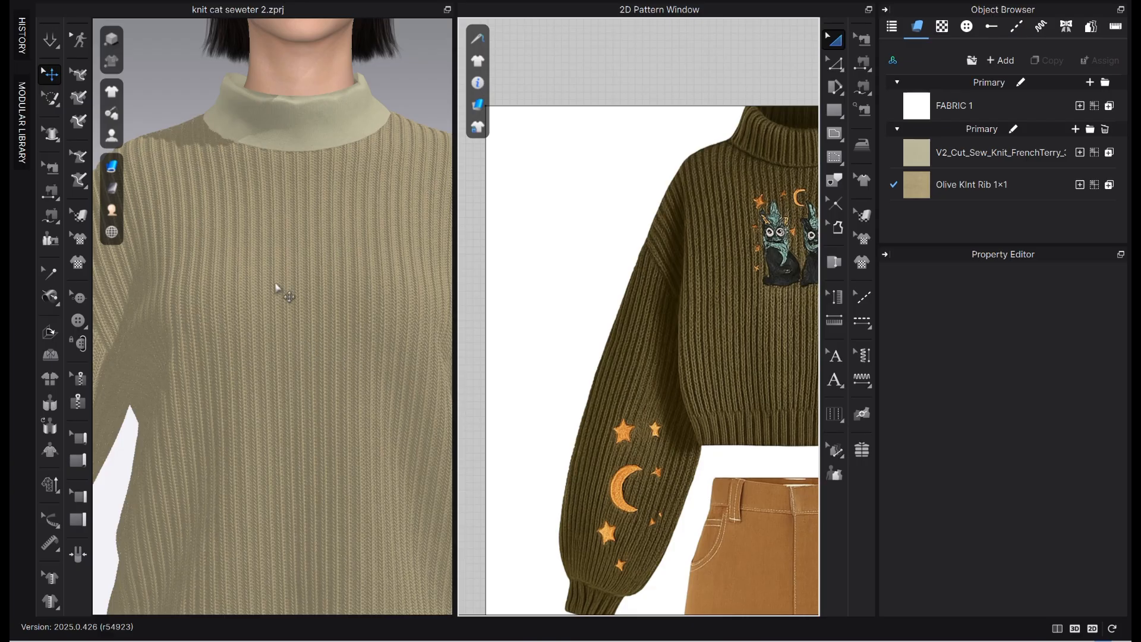
pyautogui.click(957, 185)
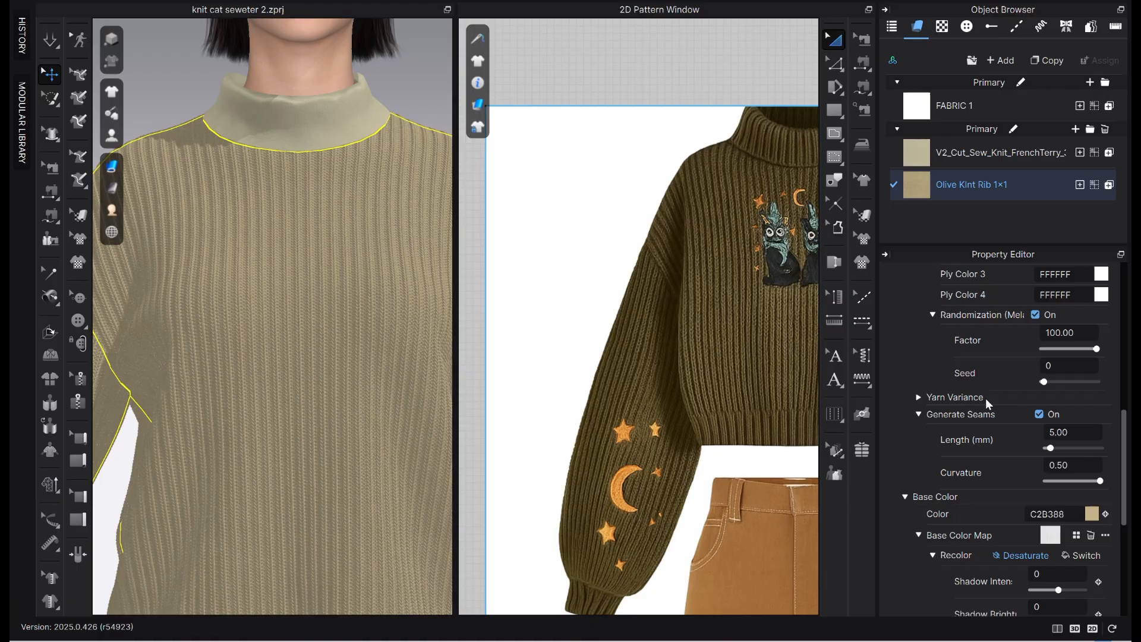
pyautogui.scroll(-1, 1039, 446)
pyautogui.scroll(6, 1064, 416)
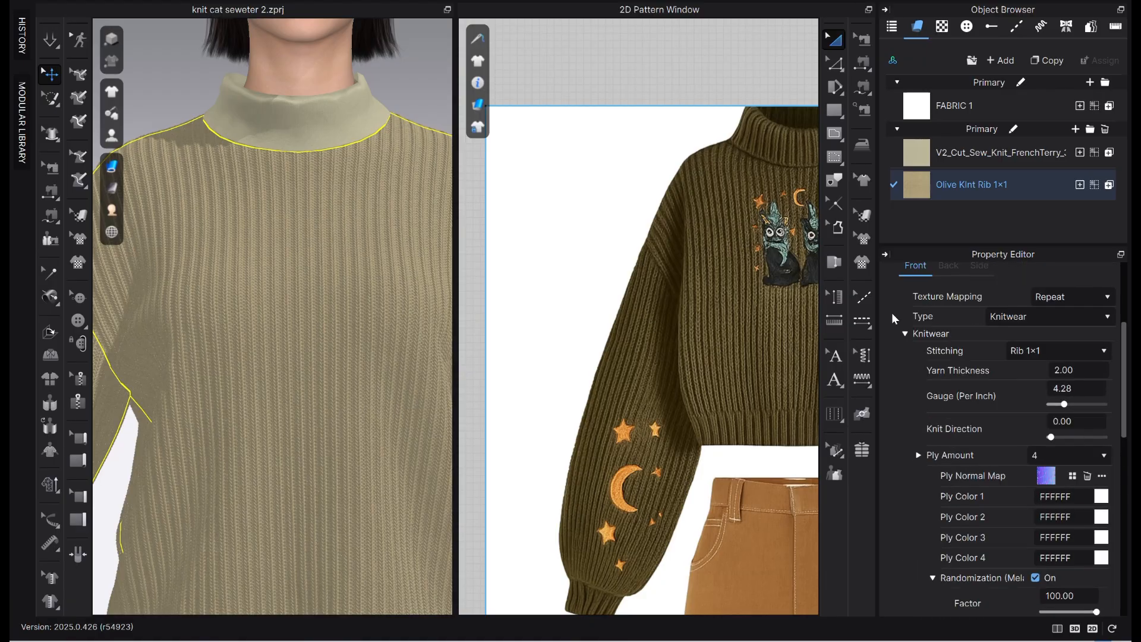
pyautogui.click(1083, 388)
pyautogui.click(1081, 369)
pyautogui.write('3')
pyautogui.press('Return')
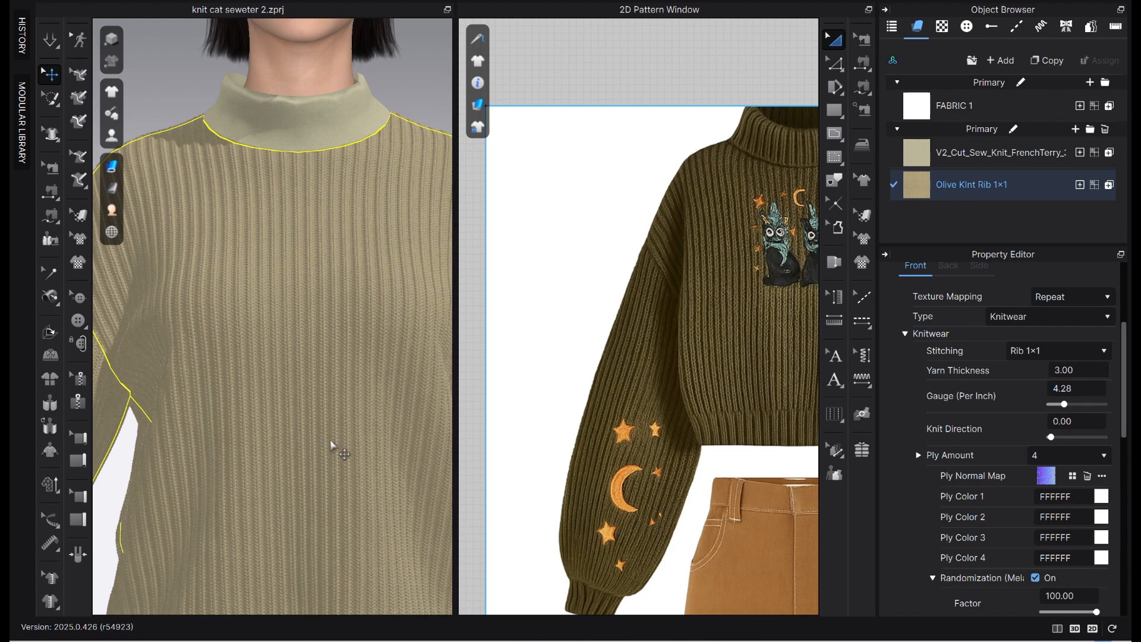
pyautogui.click(303, 456)
pyautogui.click(434, 350)
pyautogui.click(398, 75)
pyautogui.click(388, 301)
pyautogui.click(309, 484)
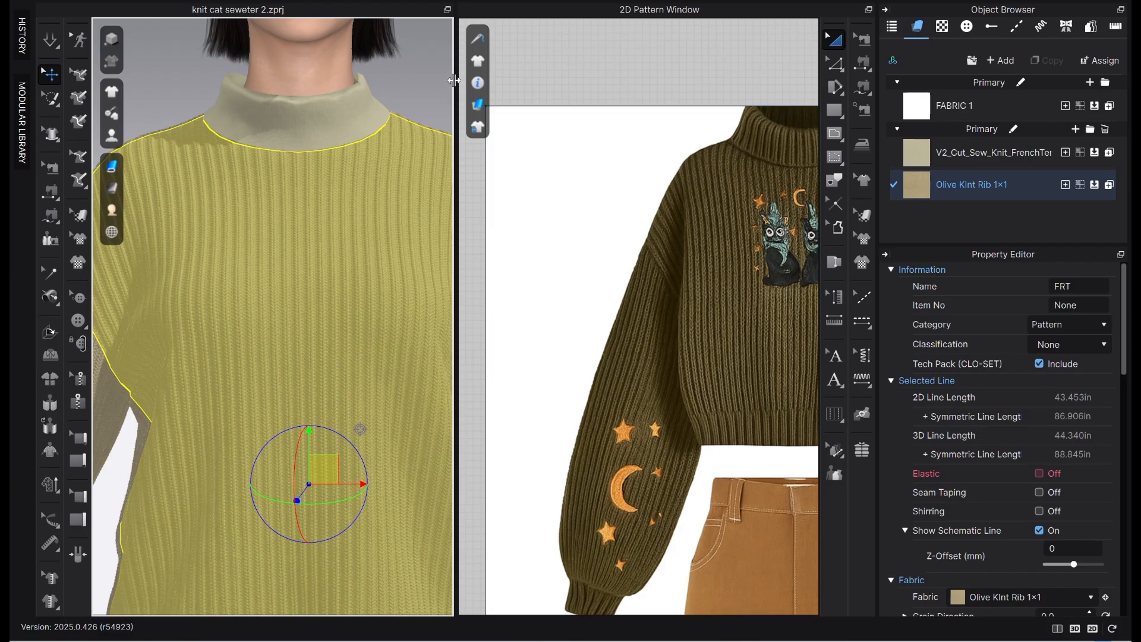
pyautogui.click(502, 1)
# - Try a knit gauge of 10 per inch and then 7 per inch on the Olive KInt Rib 1×1 fabric
pyautogui.click(1069, 390)
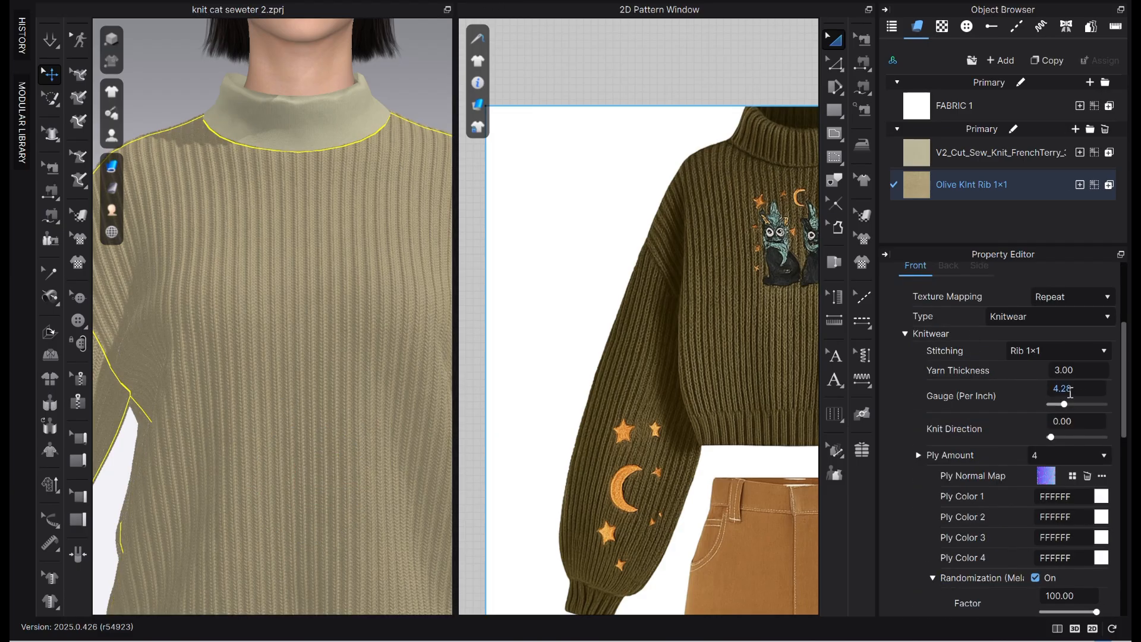
pyautogui.click(1082, 369)
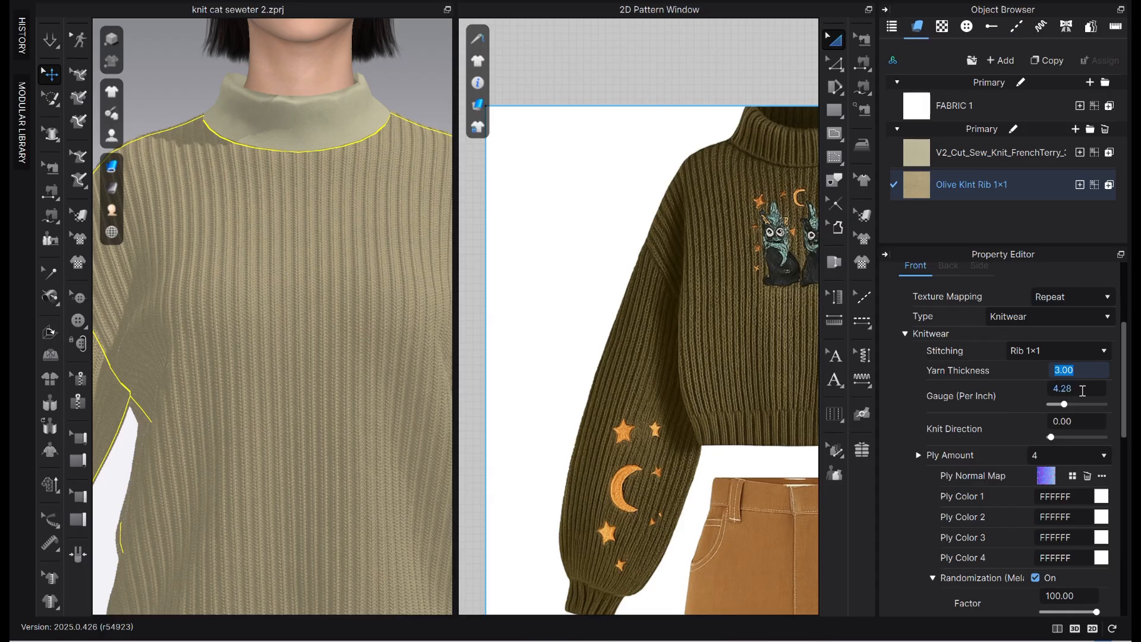
pyautogui.click(1082, 390)
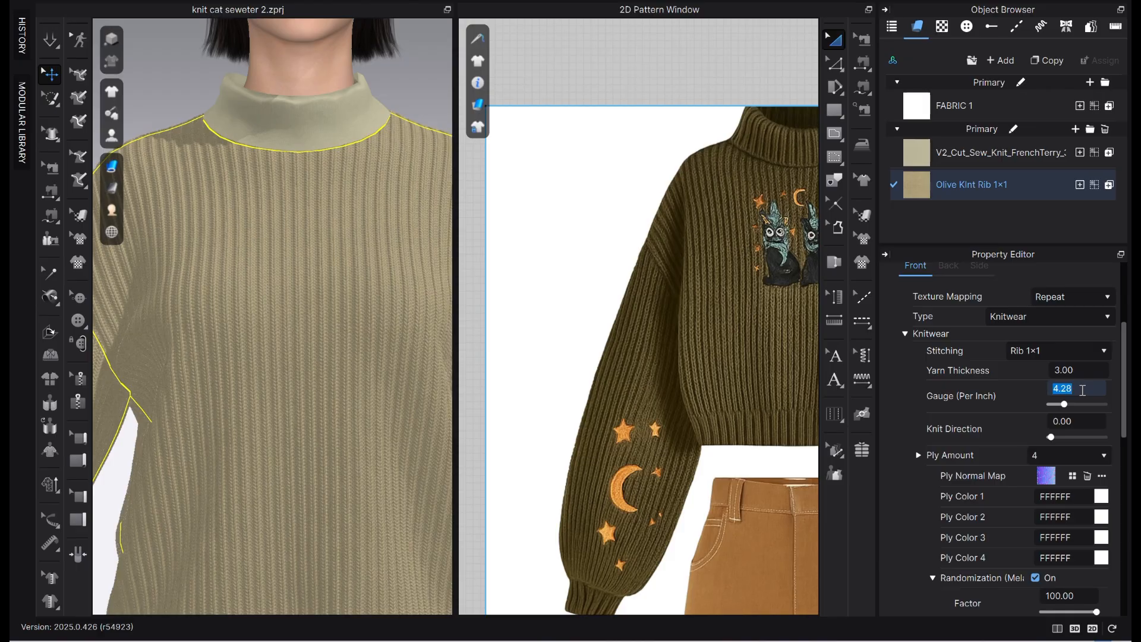
pyautogui.write('7')
pyautogui.press('Return')
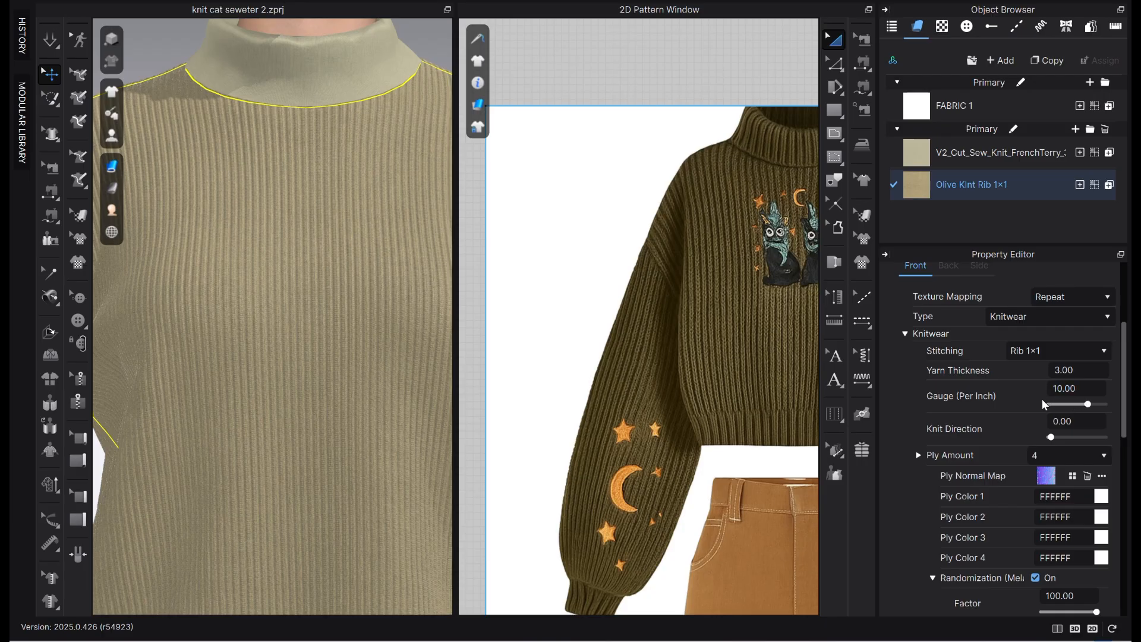
pyautogui.doubleClick(1091, 388)
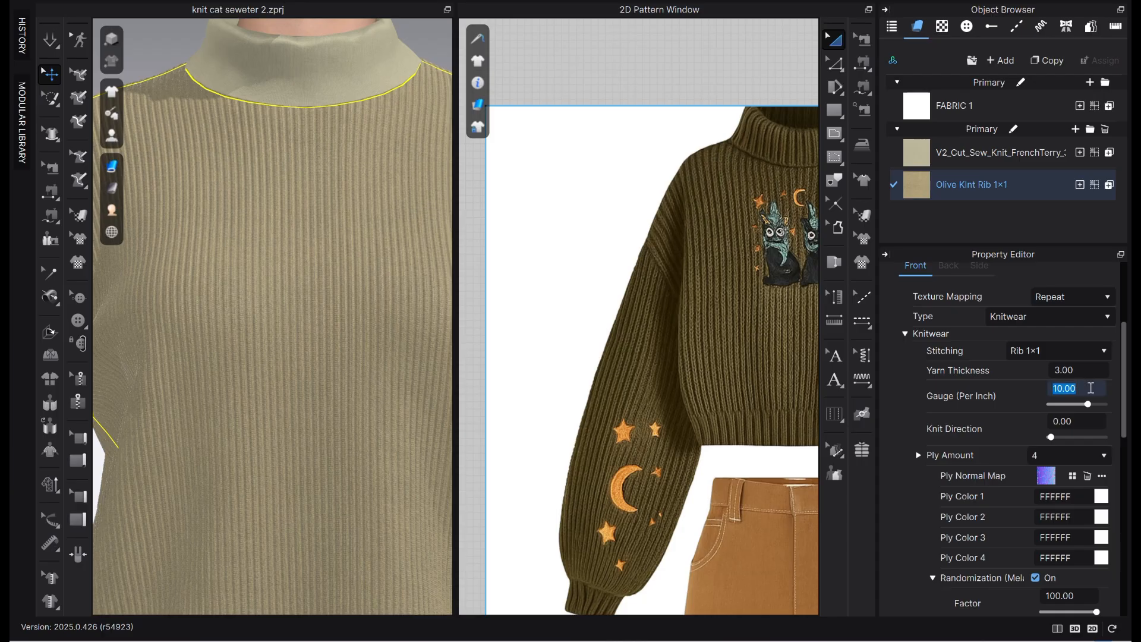
pyautogui.write('7')
pyautogui.press('Return')
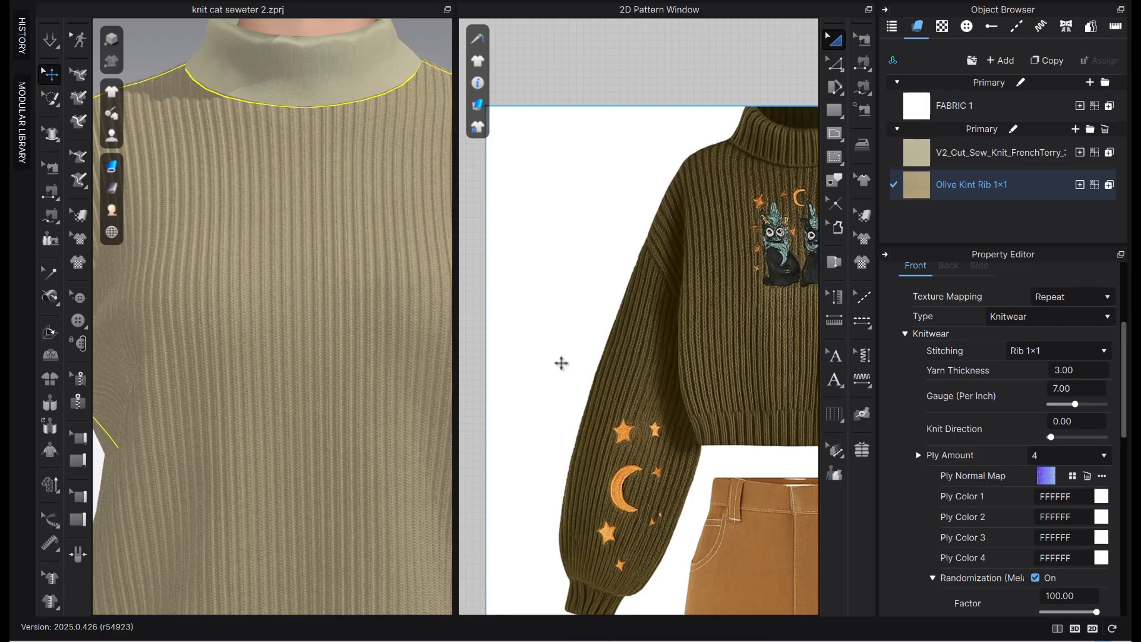
# - Set the knit fabric's gauge to 8 per inch and its yarn thickness to 4
pyautogui.click(1085, 390)
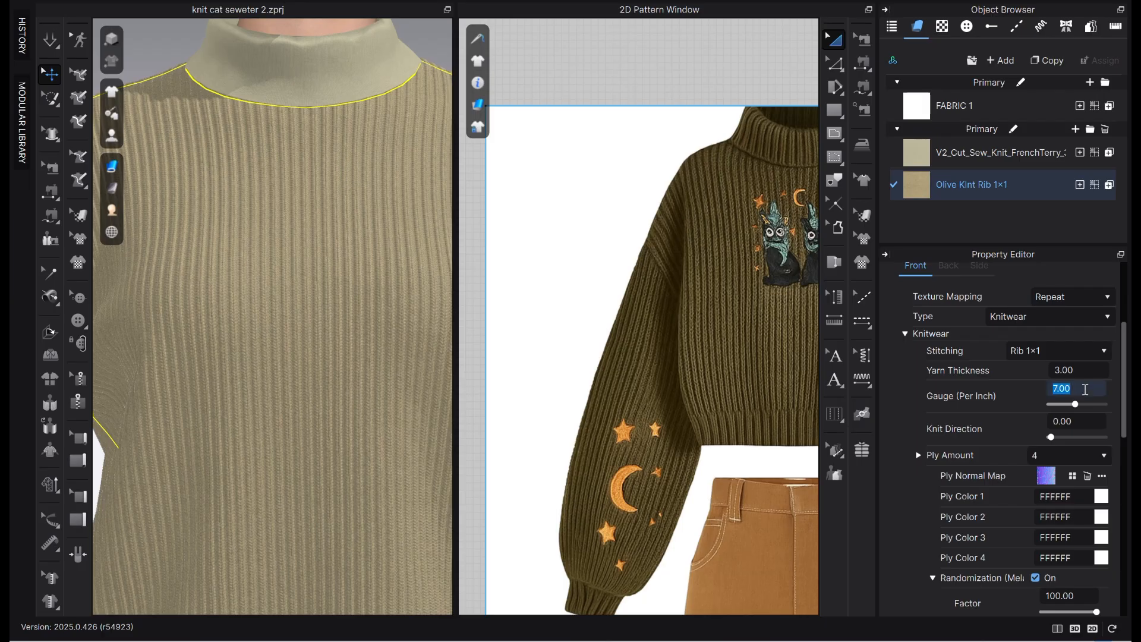
pyautogui.write('8')
pyautogui.press('Return')
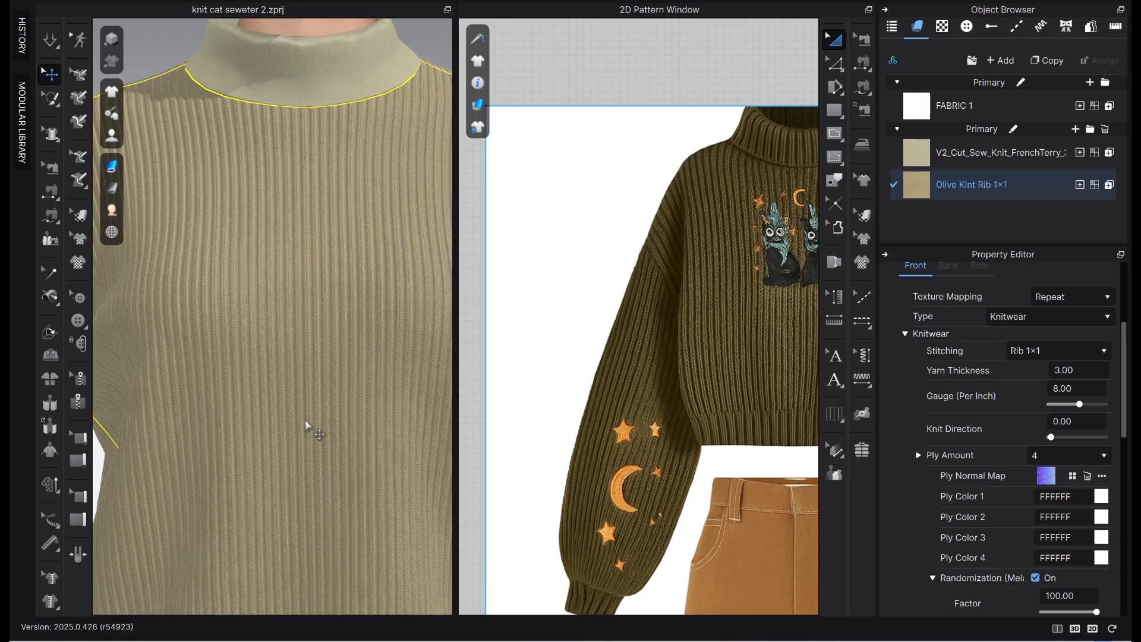
pyautogui.click(1086, 367)
pyautogui.write('4')
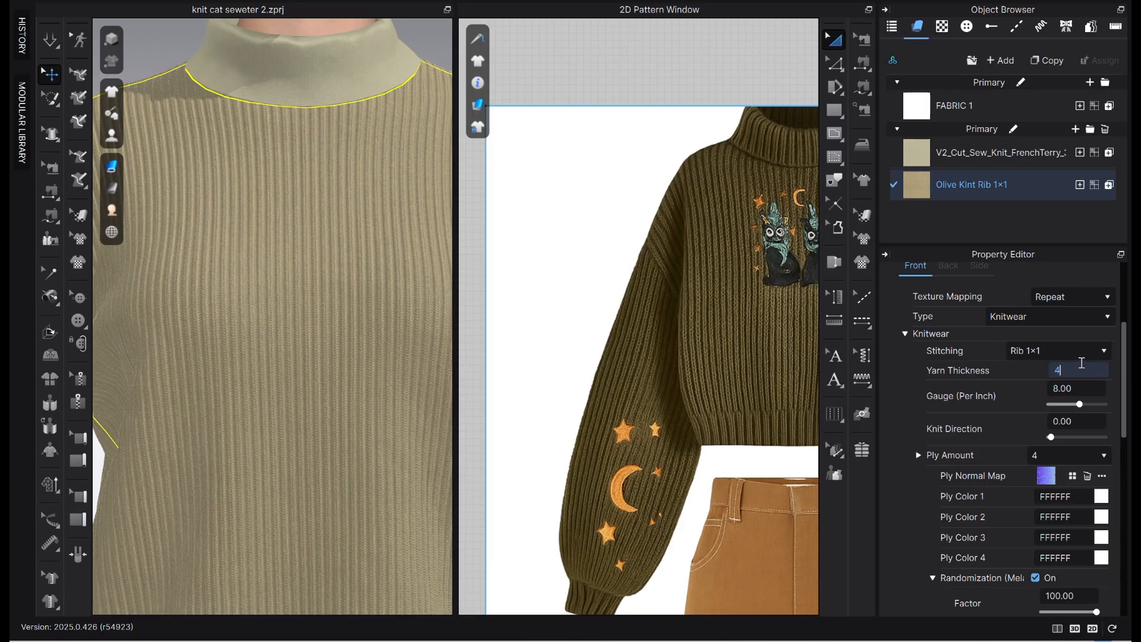
pyautogui.press('Return')
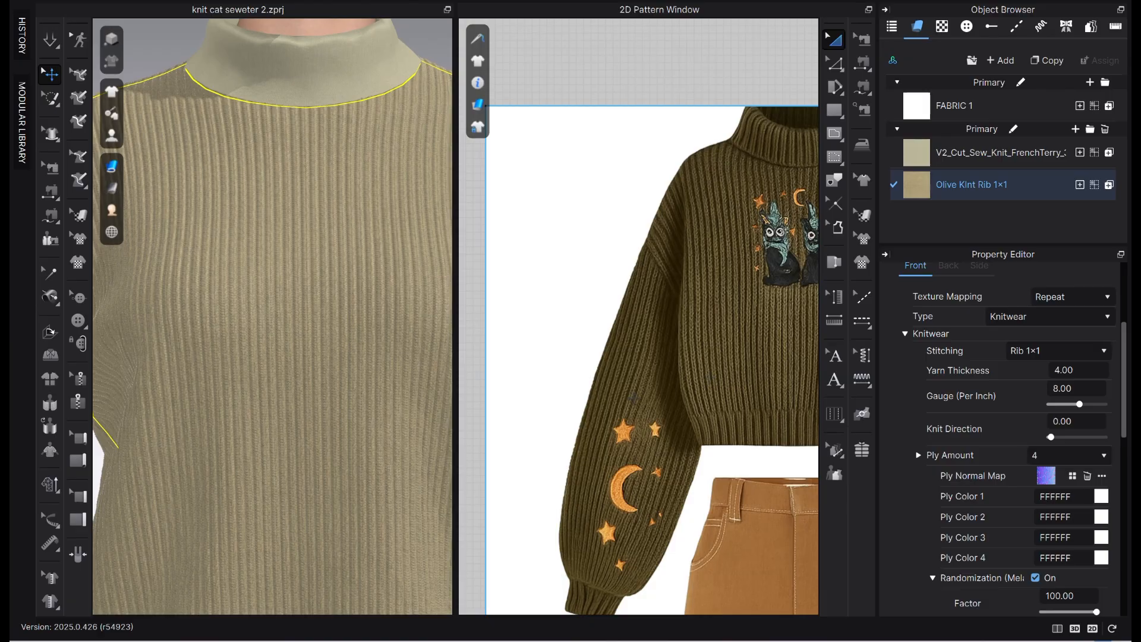
# - Reduce the knit yarn's ply amount to 3
pyautogui.scroll(-3, 344, 377)
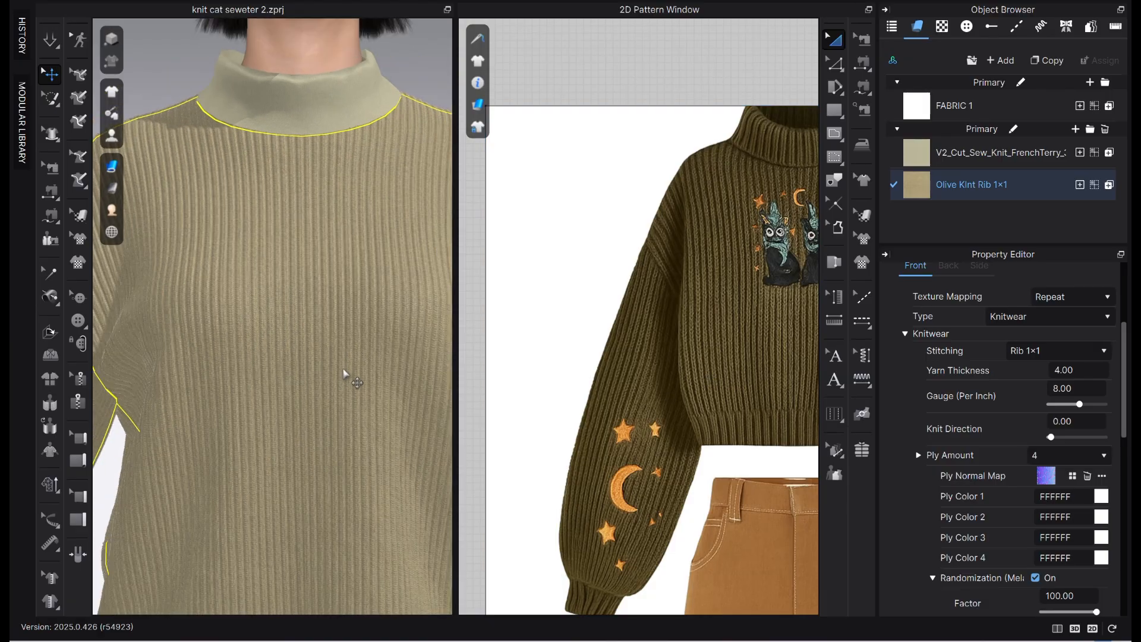
pyautogui.moveTo(354, 385); pyautogui.dragTo(354, 281, button='middle')
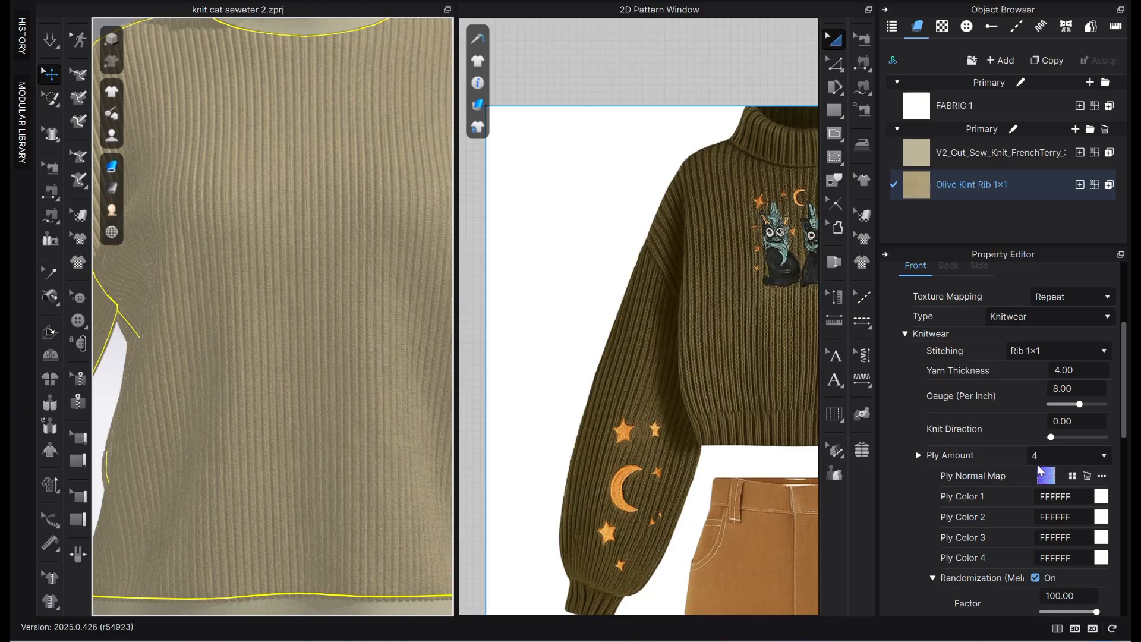
pyautogui.click(1103, 458)
pyautogui.click(1057, 496)
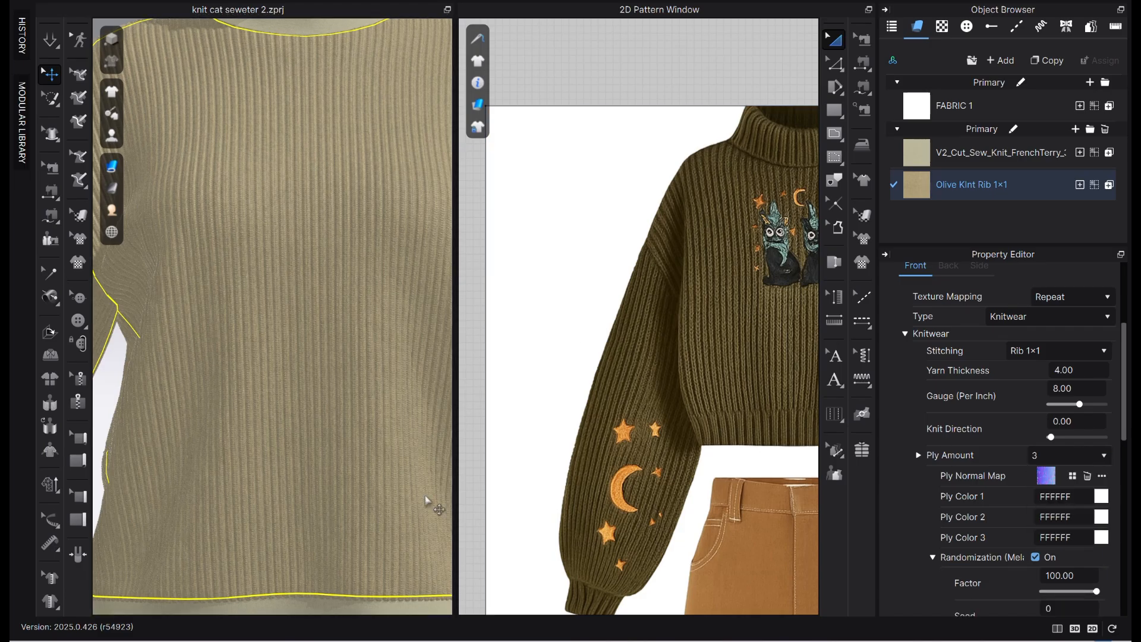
# - Set Ply Color 1 to the Yellow 3 swatch and Ply Color 2 to the darker Yellow 4 swatch
pyautogui.click(1100, 496)
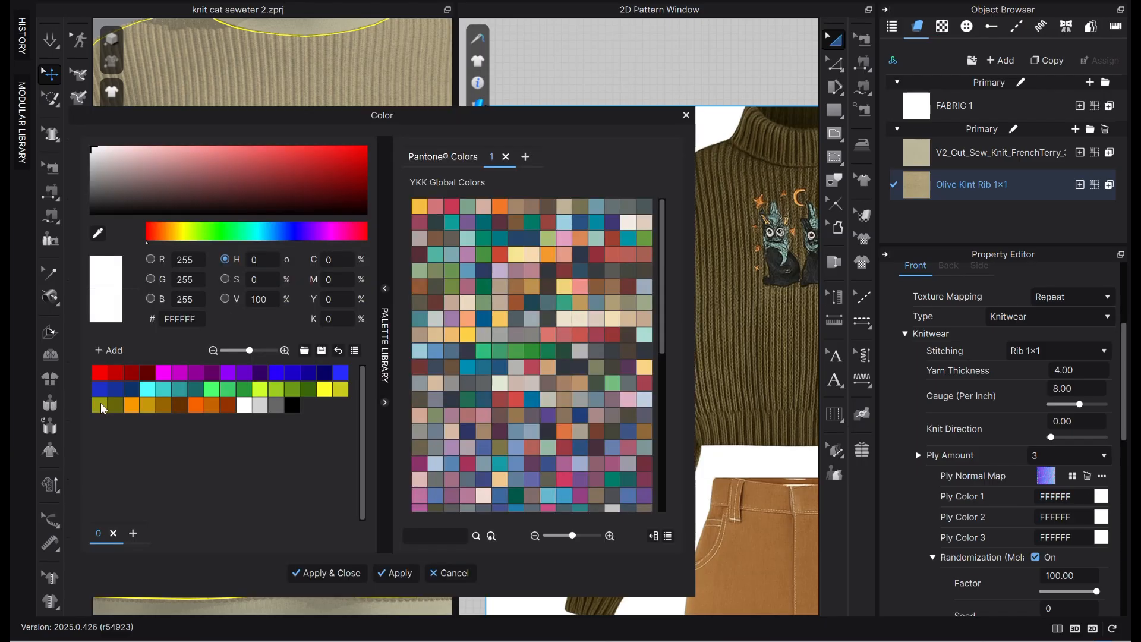
pyautogui.click(100, 407)
pyautogui.click(341, 574)
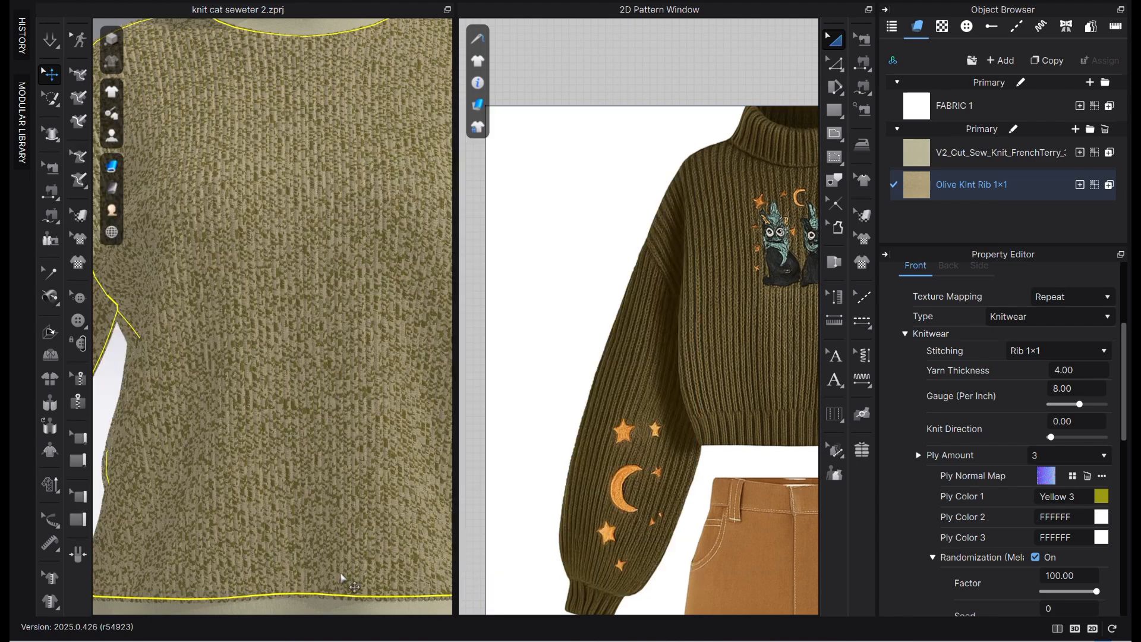
pyautogui.click(1102, 518)
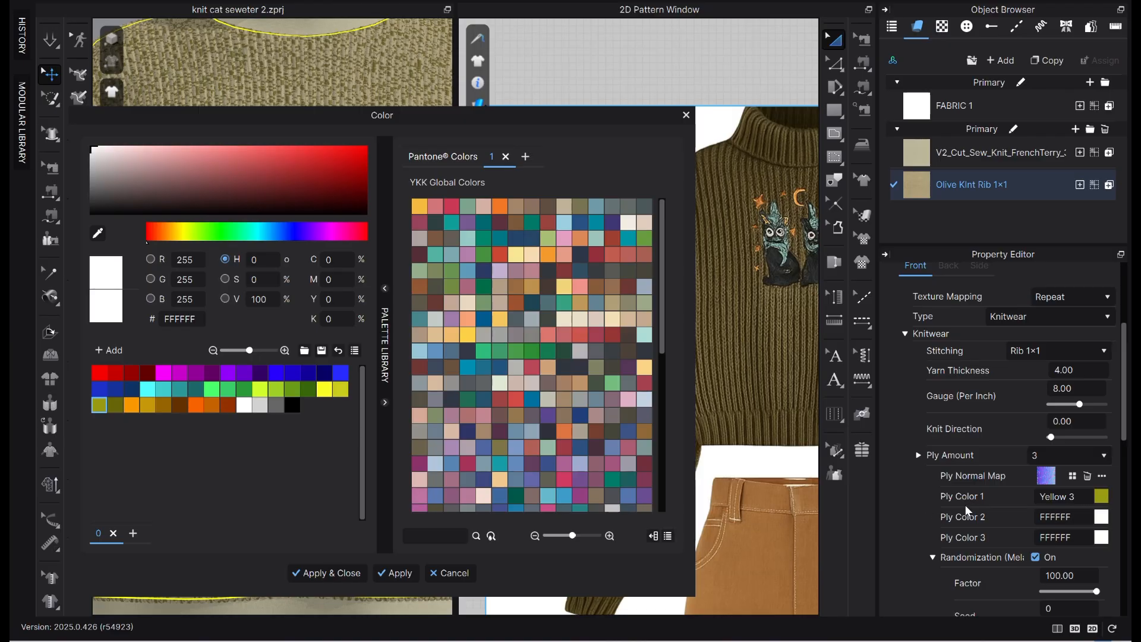
pyautogui.click(99, 406)
pyautogui.click(343, 577)
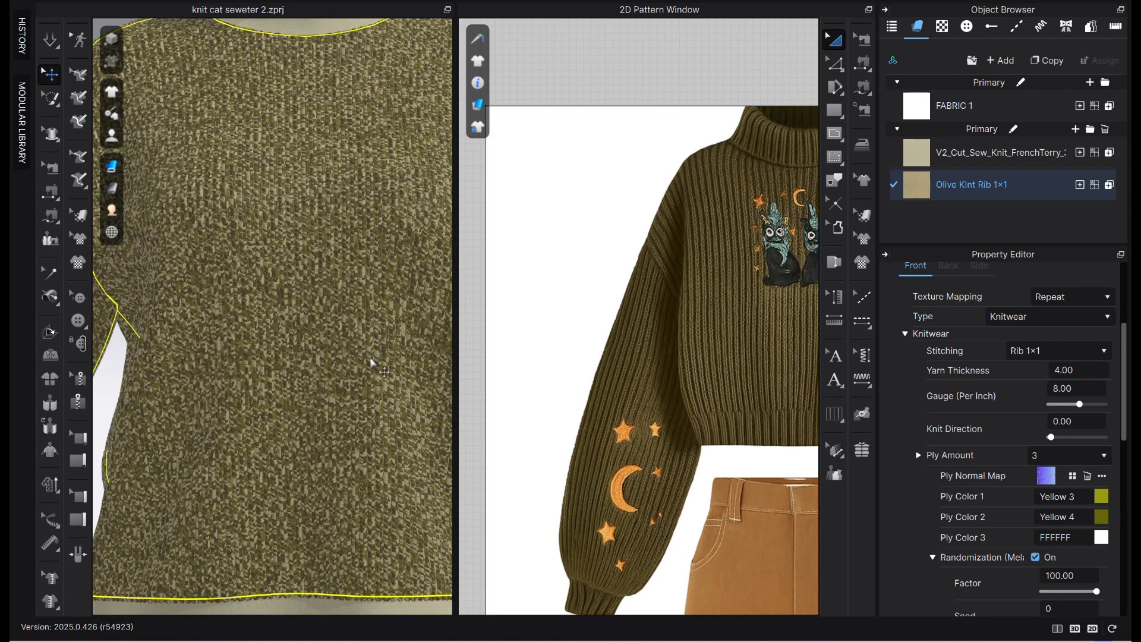
# - Examine the multi-colored yarn effect on the whole sweater and up close on its front, leaving Ply Color 3 as it is
pyautogui.scroll(-8, 375, 367)
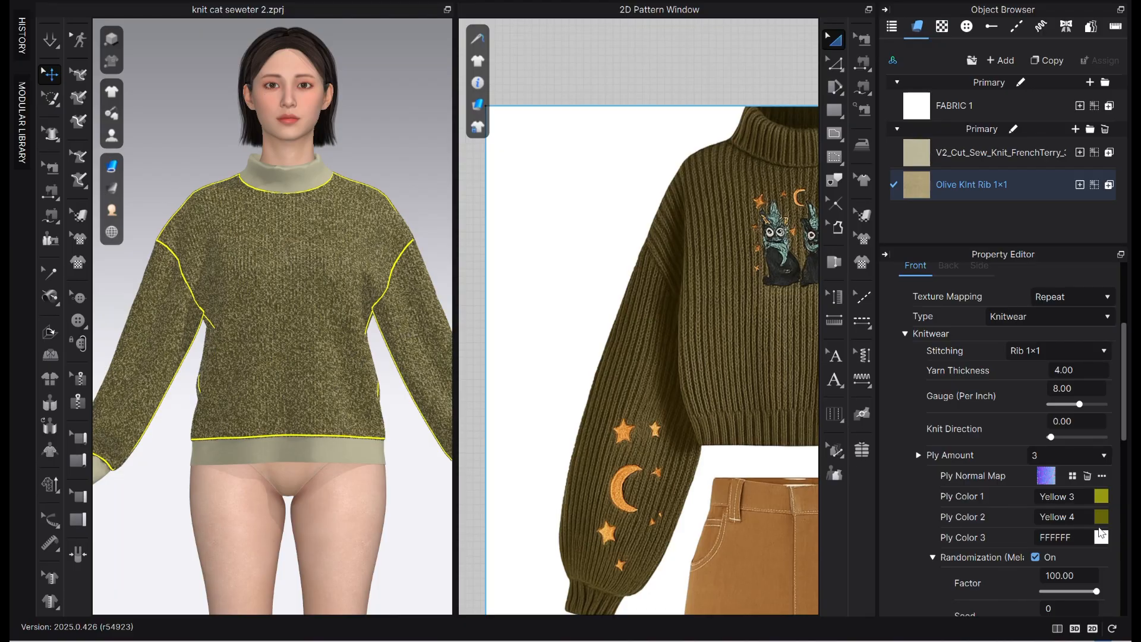
pyautogui.moveTo(278, 360); pyautogui.dragTo(300, 356, button='right')
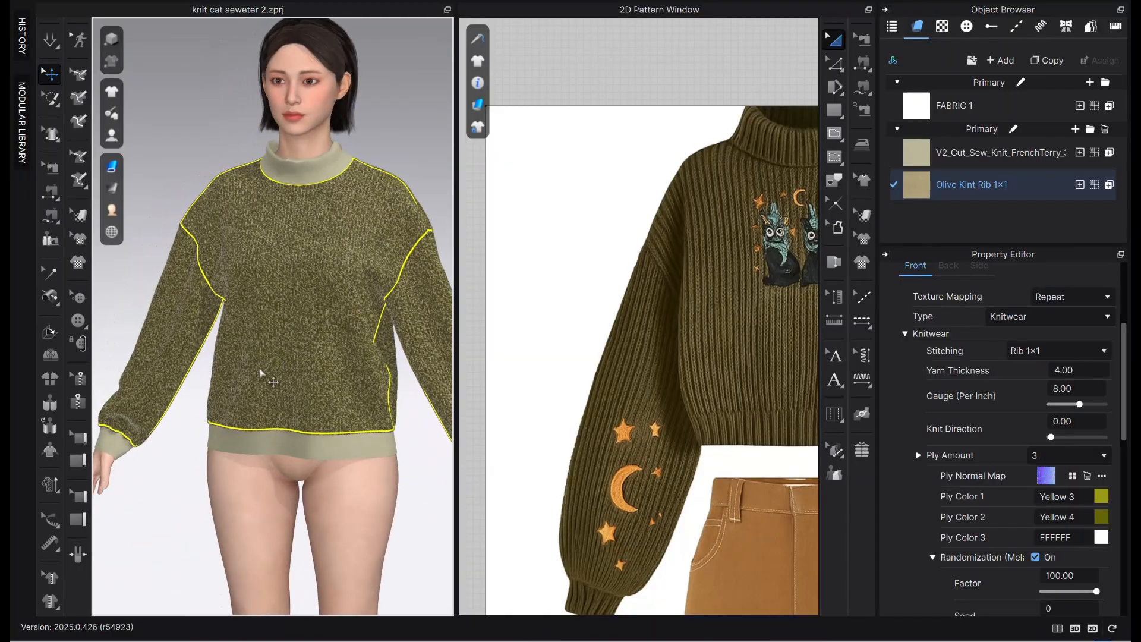
pyautogui.scroll(5, 318, 354)
pyautogui.moveTo(386, 433); pyautogui.dragTo(371, 436, button='right')
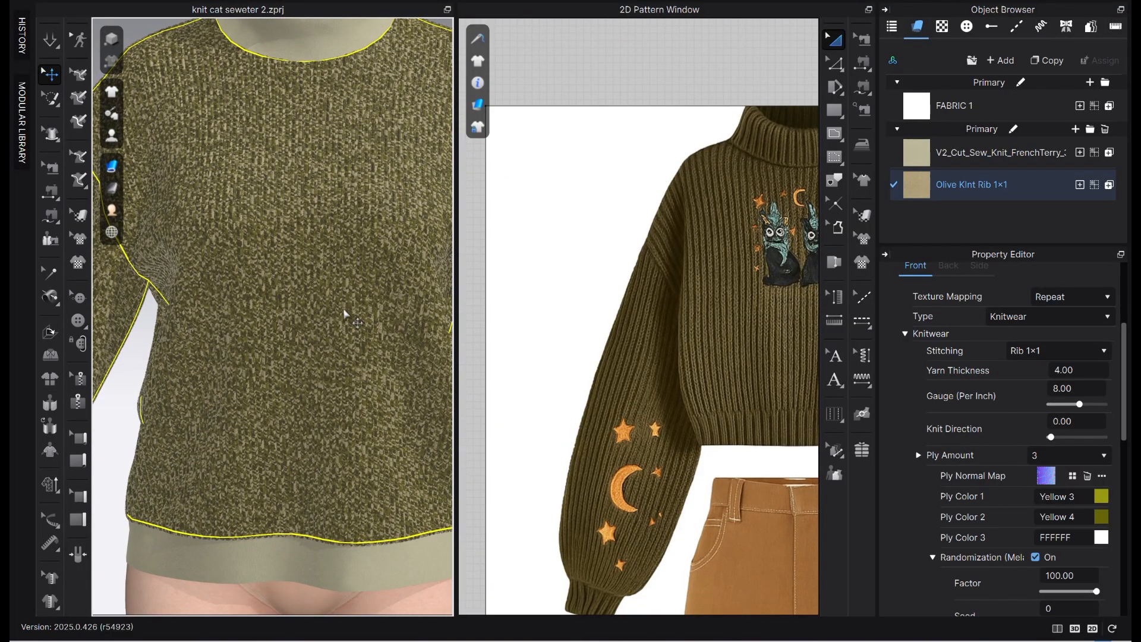
pyautogui.click(1098, 538)
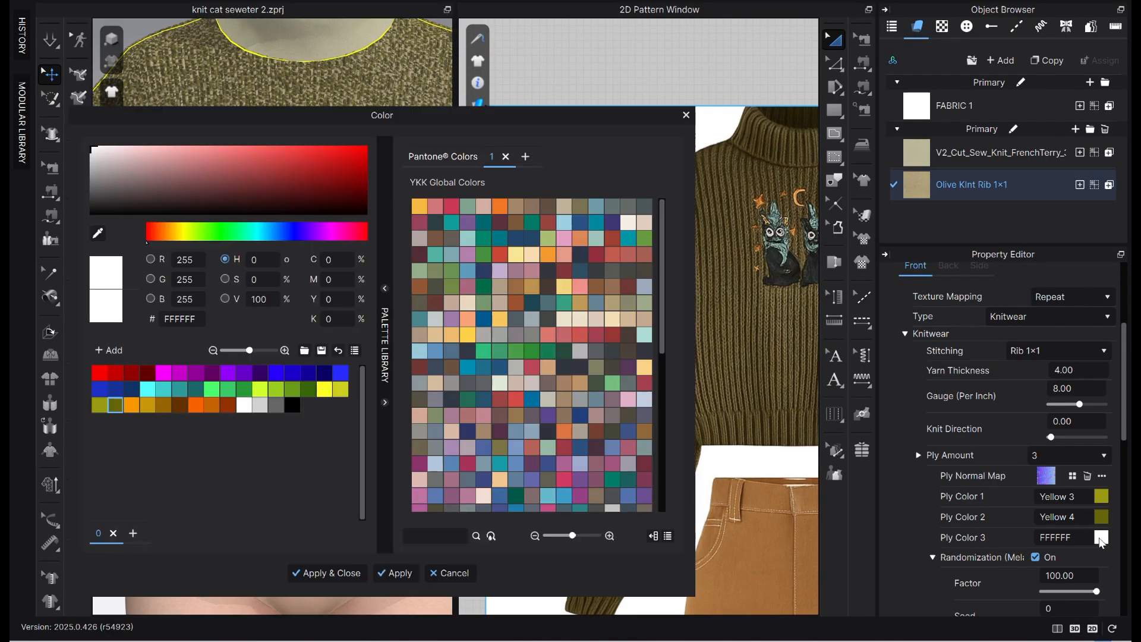
pyautogui.click(686, 115)
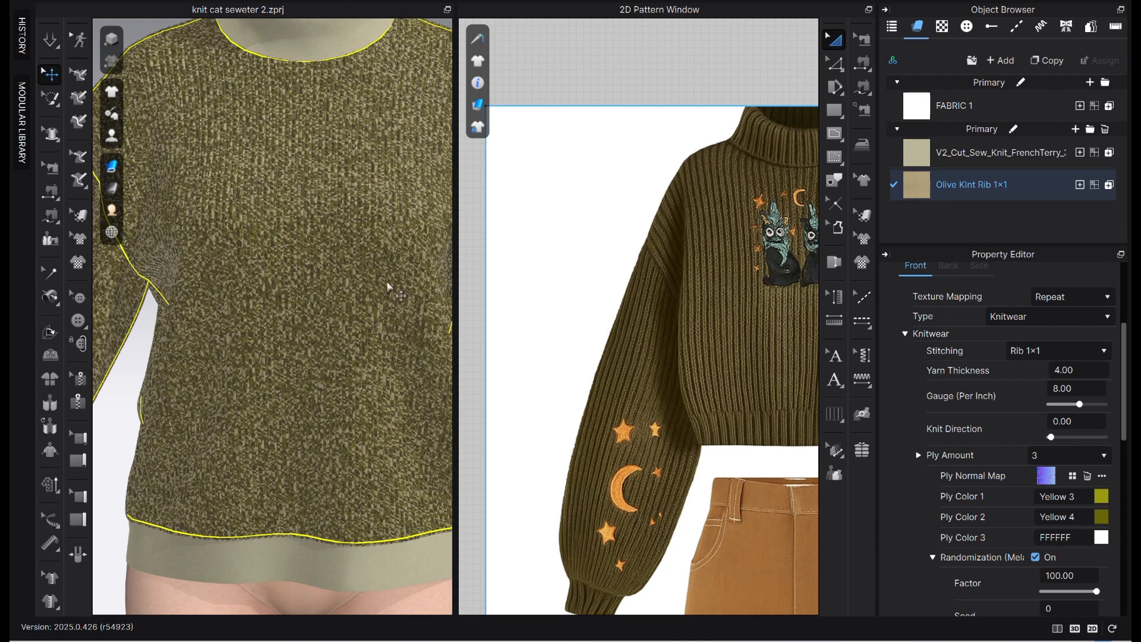
# - Sample the dark olive 645A38 from the reference sweater image with the eyedropper and apply it to Ply Color 1
pyautogui.click(1101, 497)
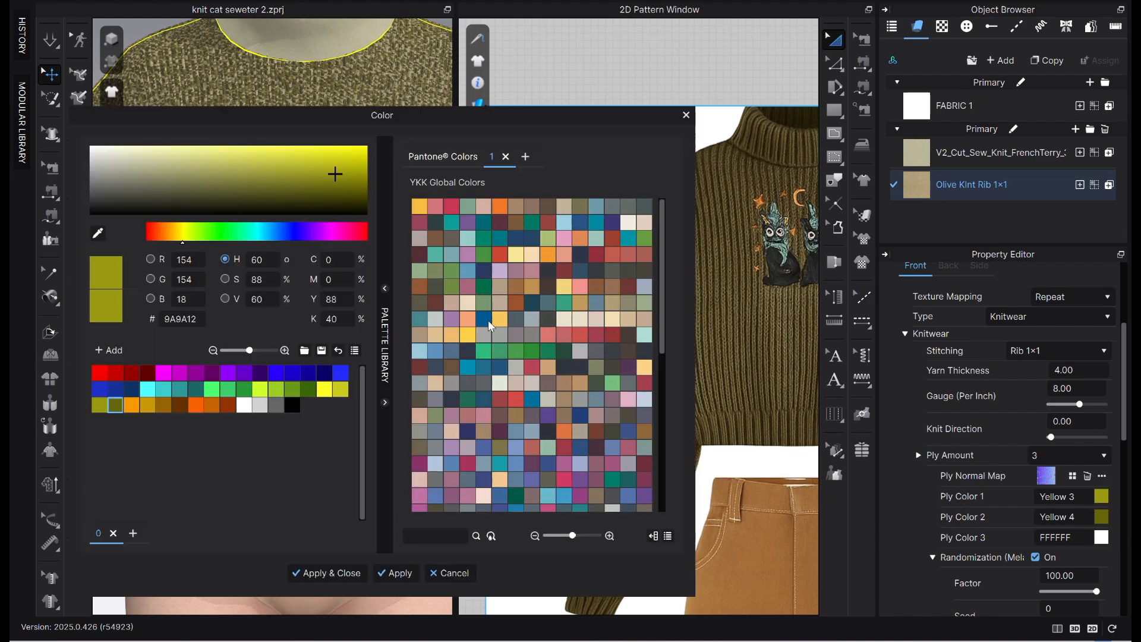
pyautogui.click(97, 233)
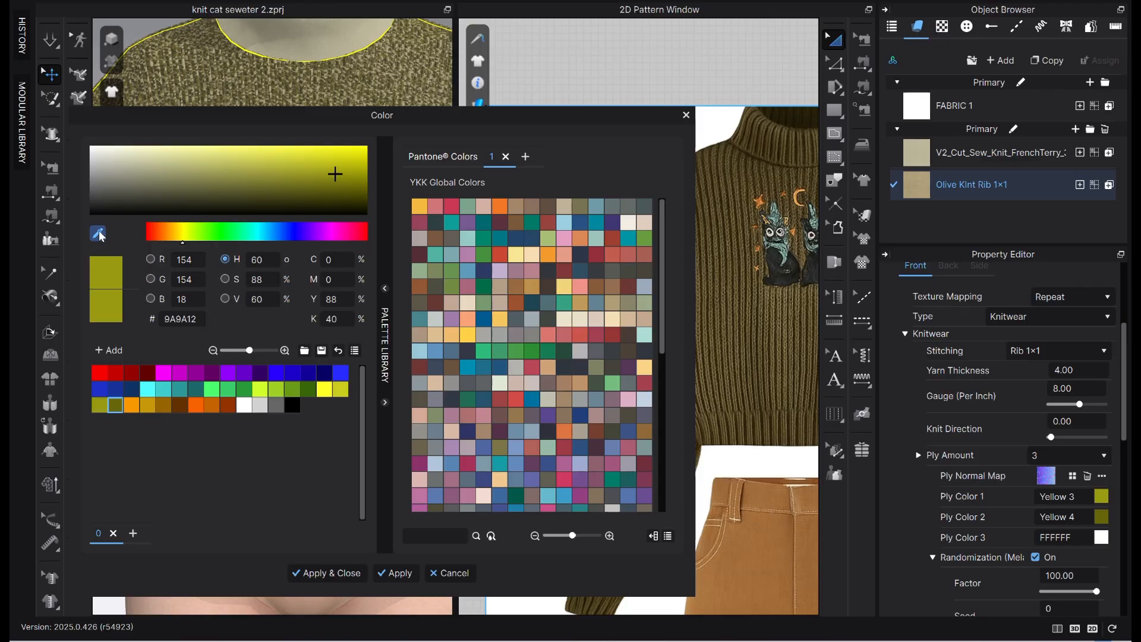
pyautogui.click(709, 392)
pyautogui.press('Escape')
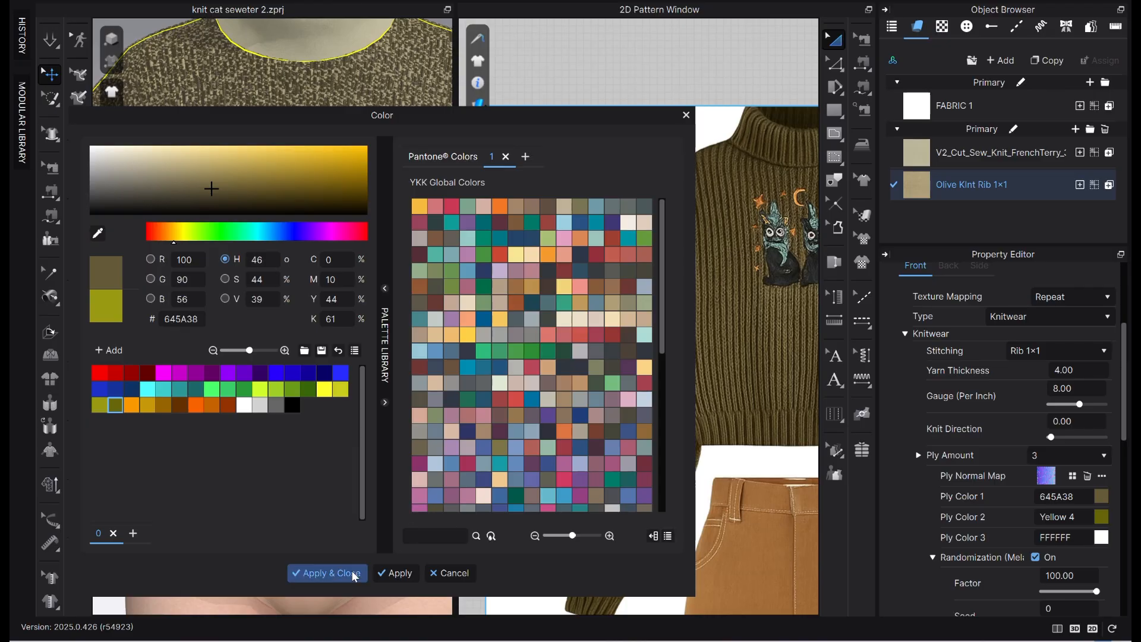
pyautogui.click(326, 572)
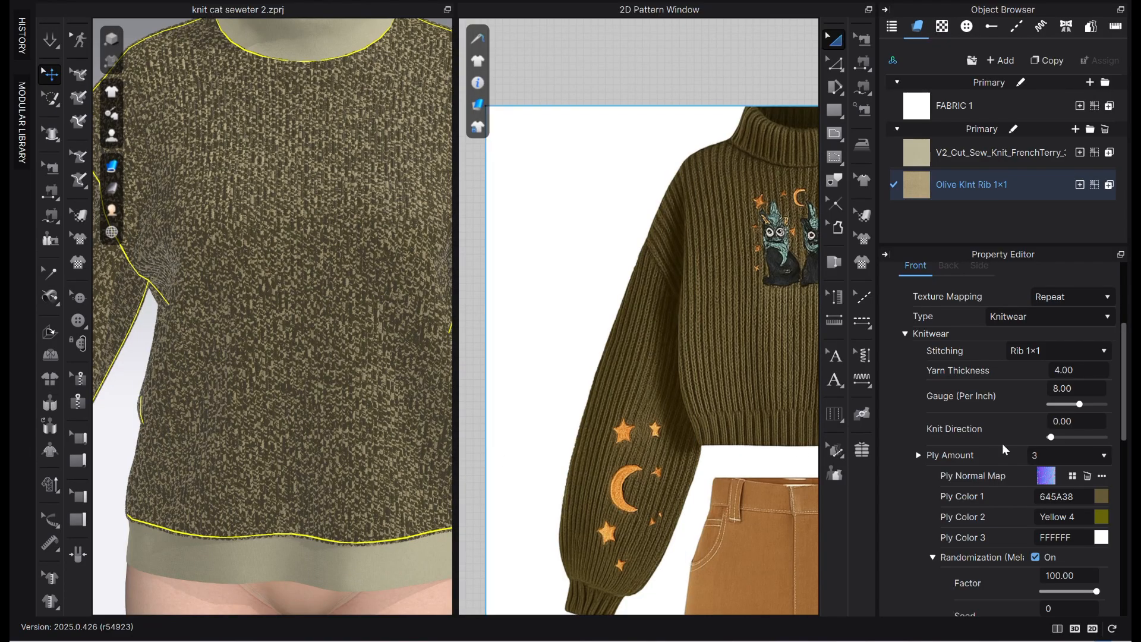
# - Sample the dark olive 6B603E from the reference sweater image and apply it to Ply Color 2
pyautogui.click(1101, 517)
pyautogui.click(98, 233)
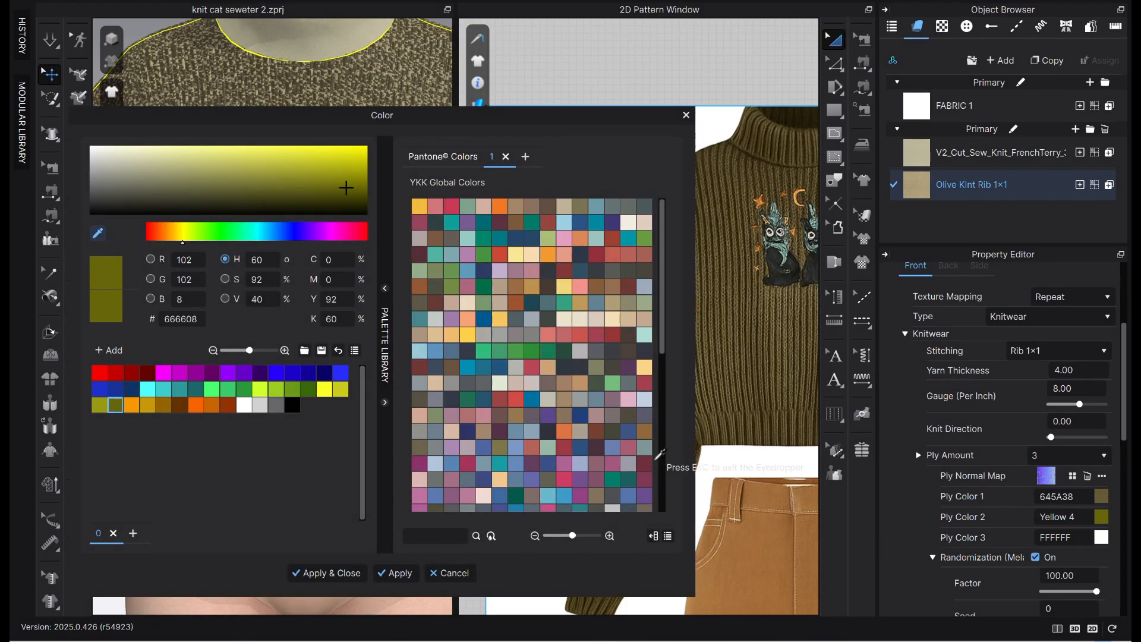
pyautogui.click(707, 378)
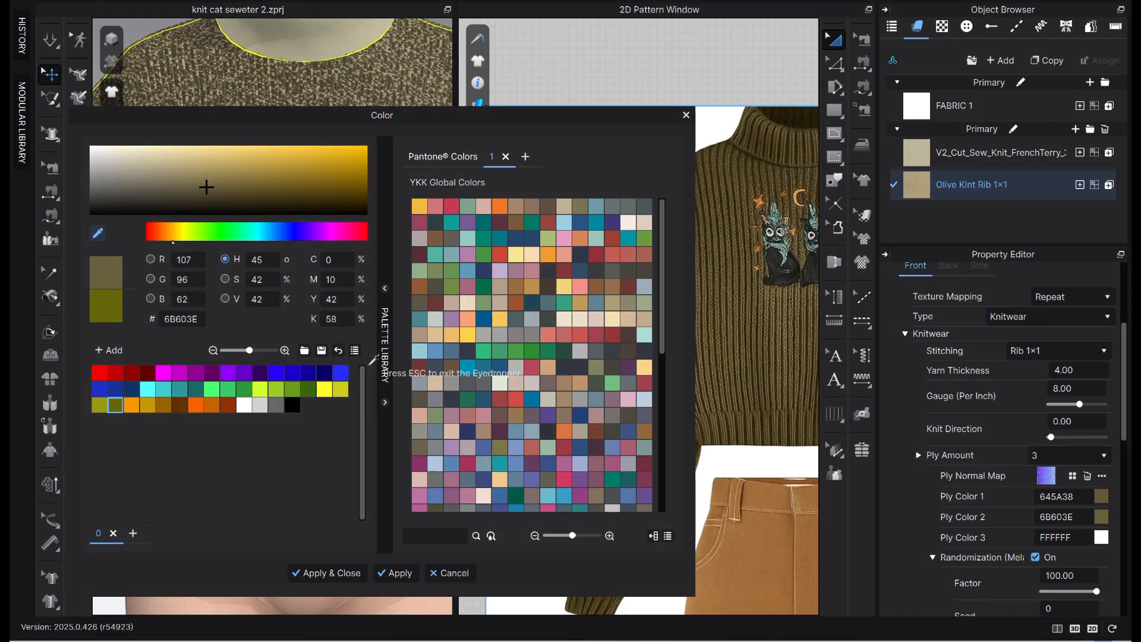
pyautogui.press('Escape')
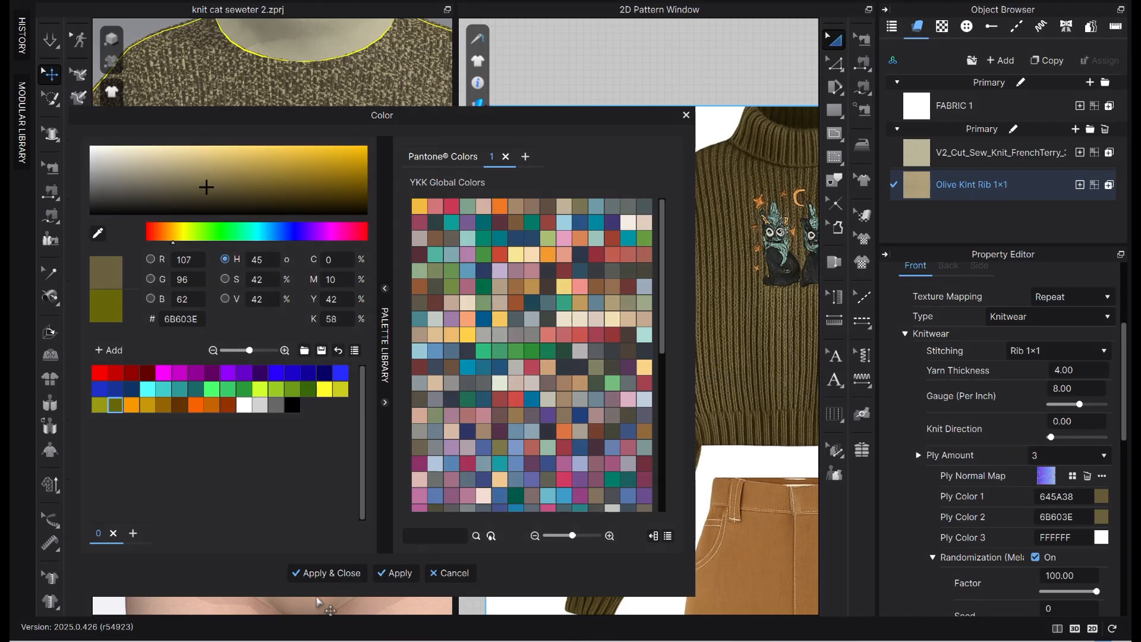
pyautogui.click(324, 575)
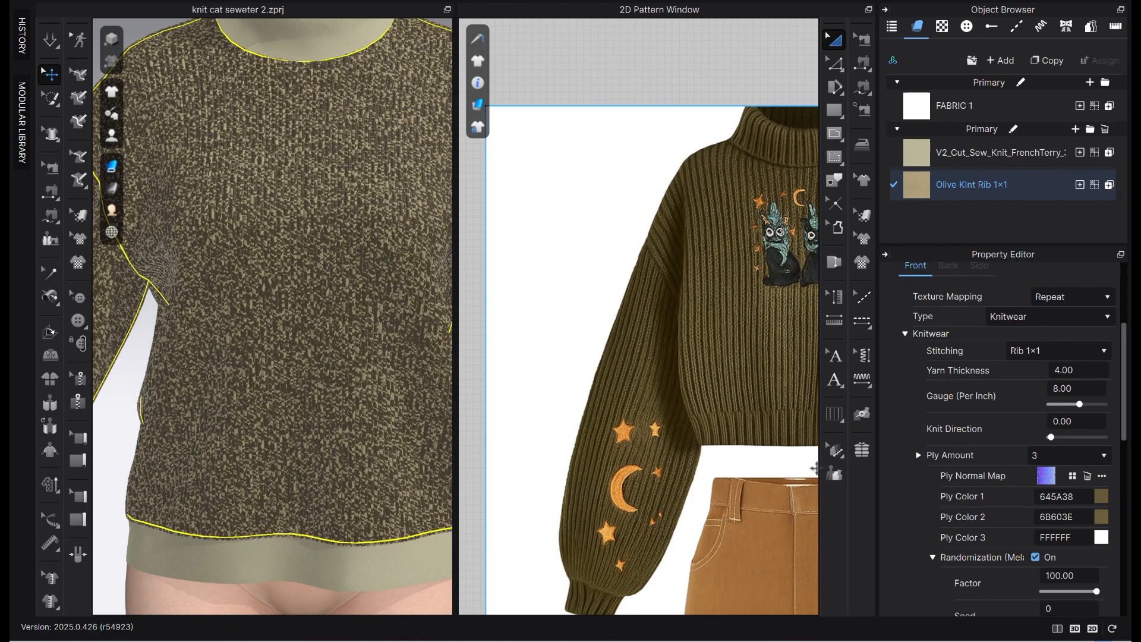
# - Sample the deeper brown-olive 514527 from the reference sweater image for Ply Color 3 and check the whole sweater
pyautogui.click(1101, 537)
pyautogui.click(97, 233)
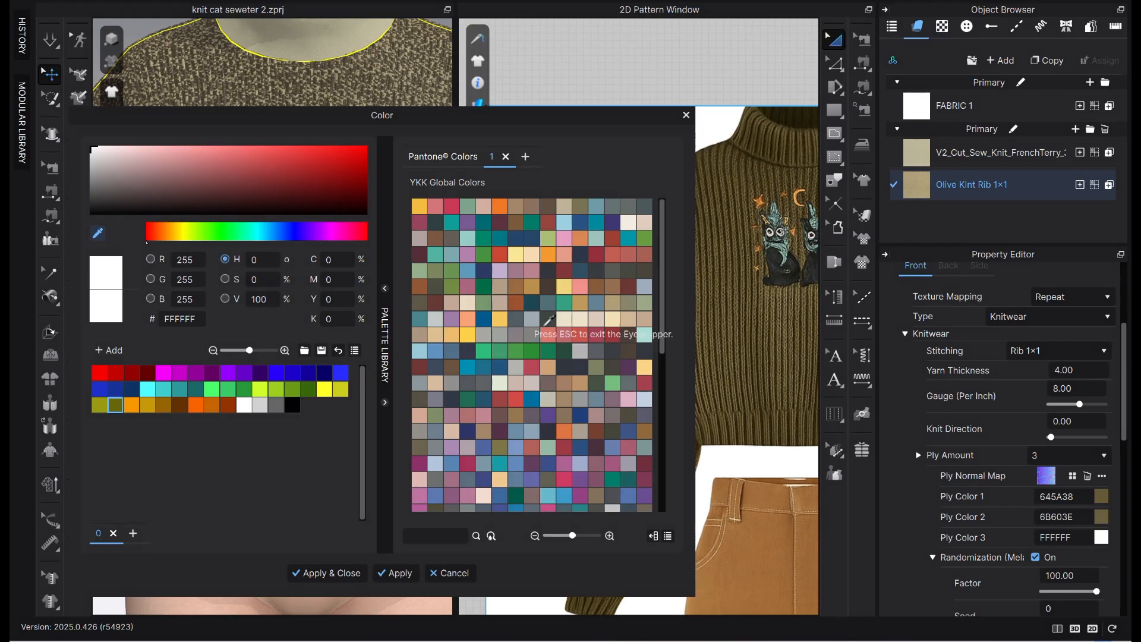
pyautogui.click(706, 387)
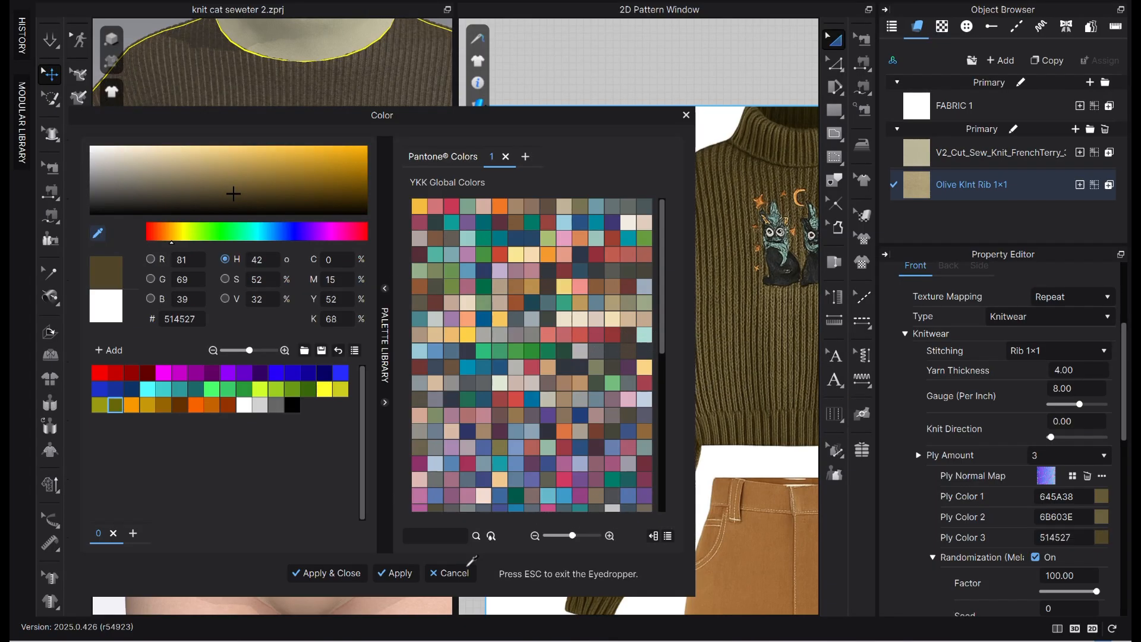
pyautogui.click(349, 571)
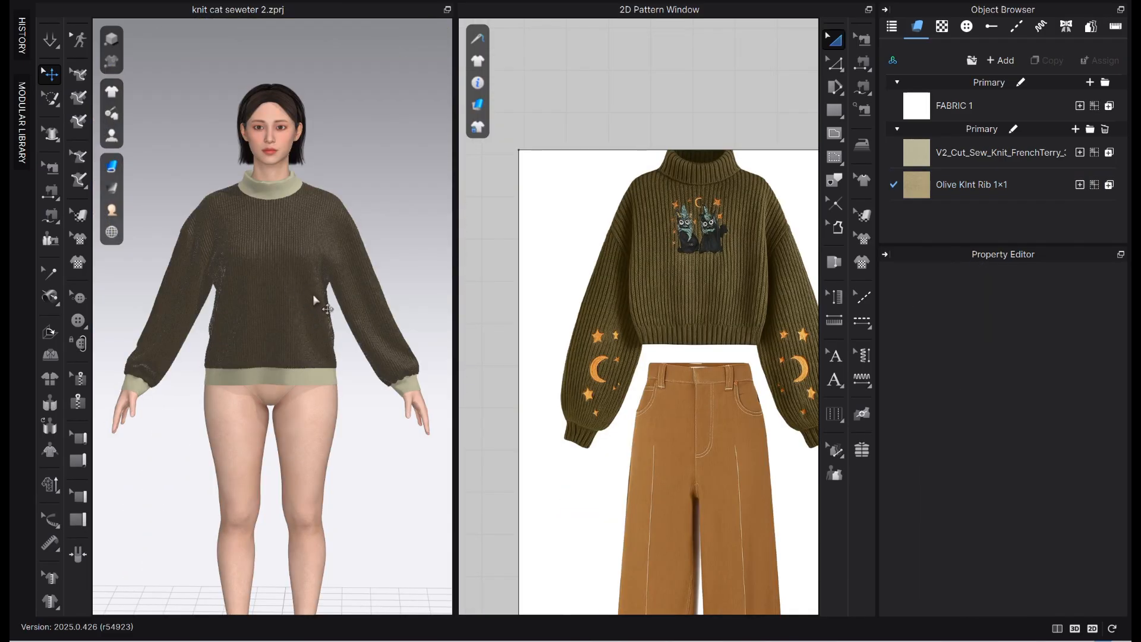
pyautogui.scroll(3, 303, 292)
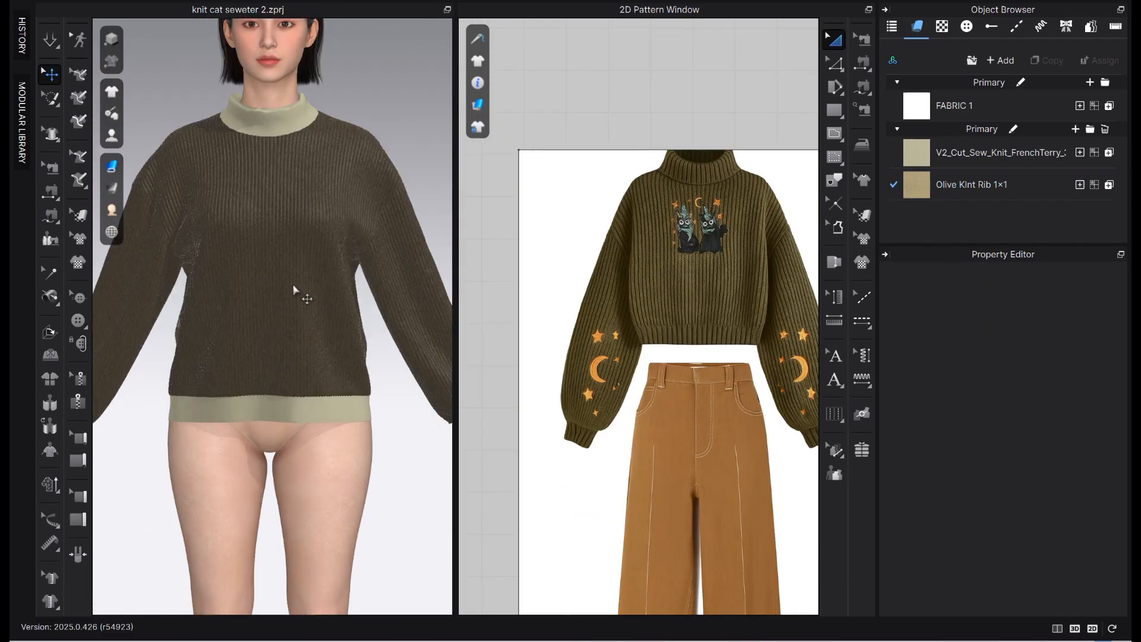
pyautogui.moveTo(204, 306)
pyautogui.mouseDown(button='right')
pyautogui.moveTo(234, 301)
pyautogui.moveTo(193, 305)
pyautogui.mouseUp(button='right')
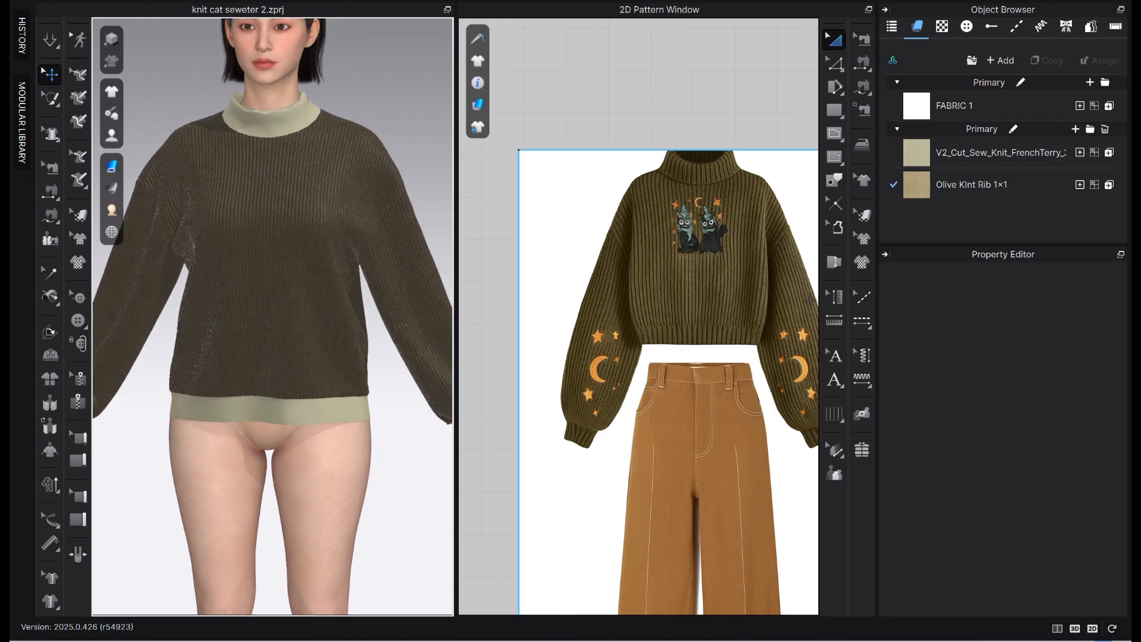
# - Try a metalness of 96 on the Olive KInt Rib 1×1 fabric, then reduce it to 49
pyautogui.click(951, 184)
pyautogui.scroll(-2, 1028, 444)
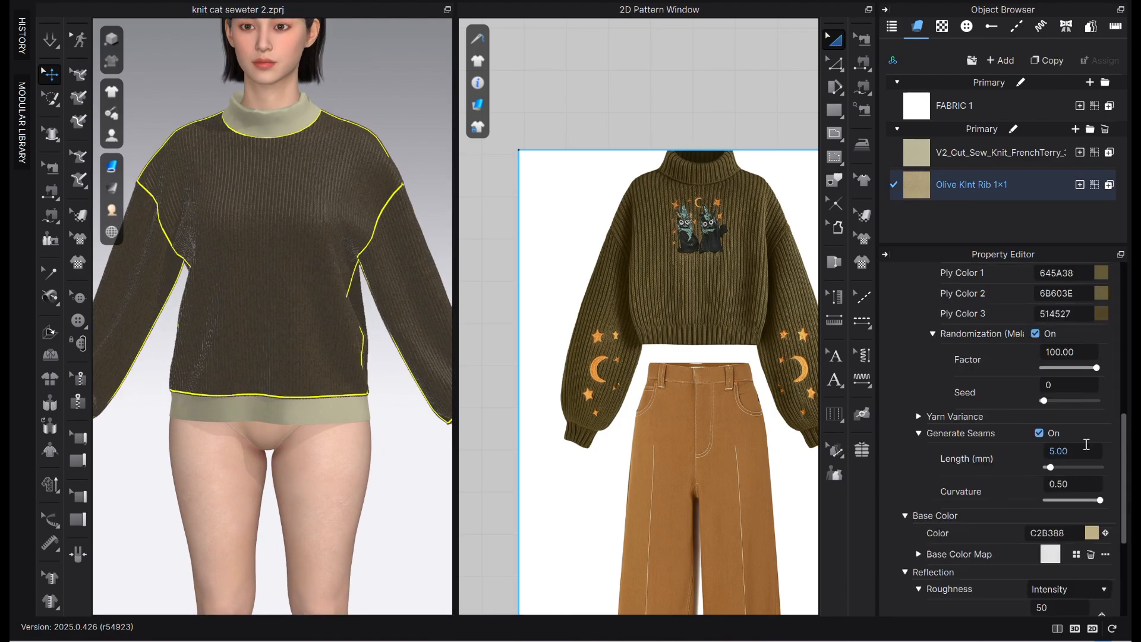
pyautogui.scroll(-3, 1082, 438)
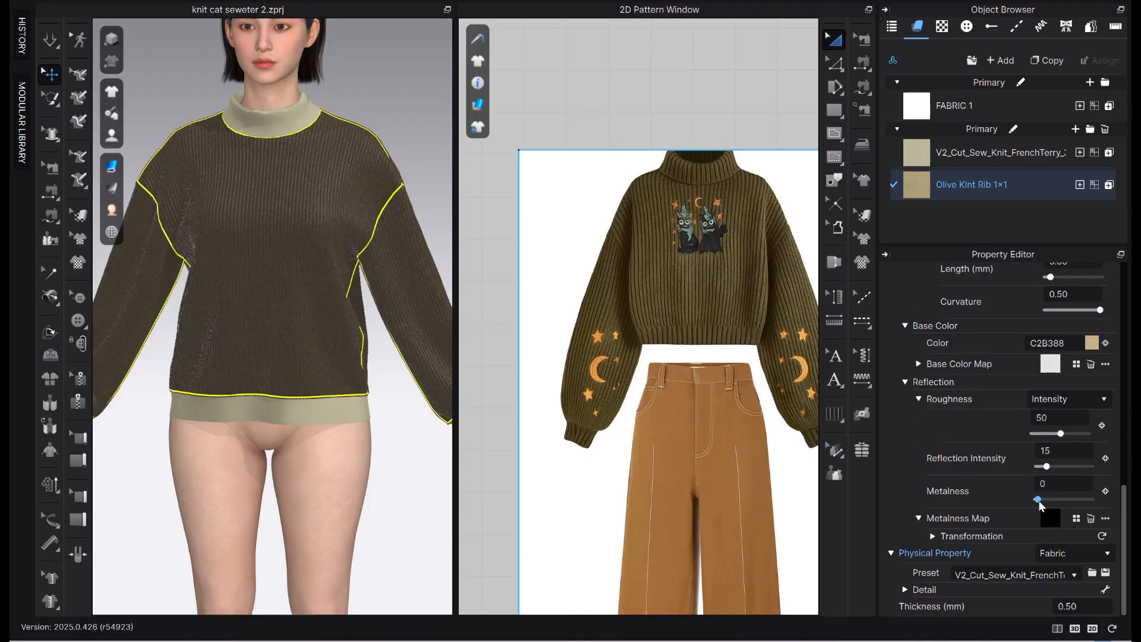
pyautogui.moveTo(1060, 501); pyautogui.dragTo(1082, 495)
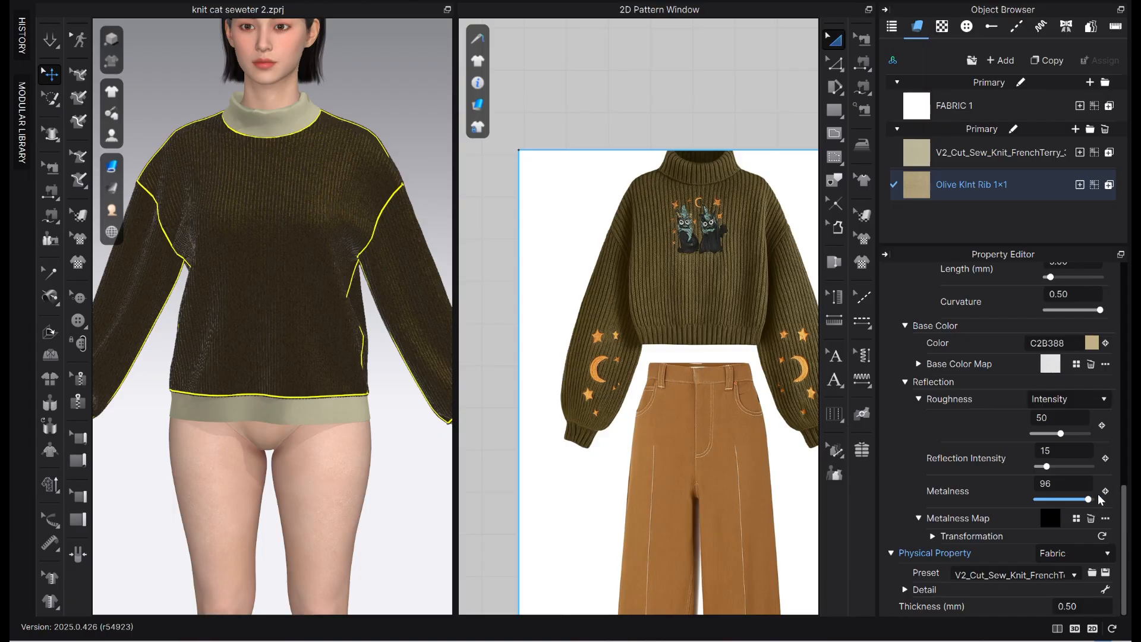
pyautogui.moveTo(309, 413)
pyautogui.mouseDown(button='right')
pyautogui.moveTo(338, 410)
pyautogui.moveTo(303, 408)
pyautogui.mouseUp(button='right')
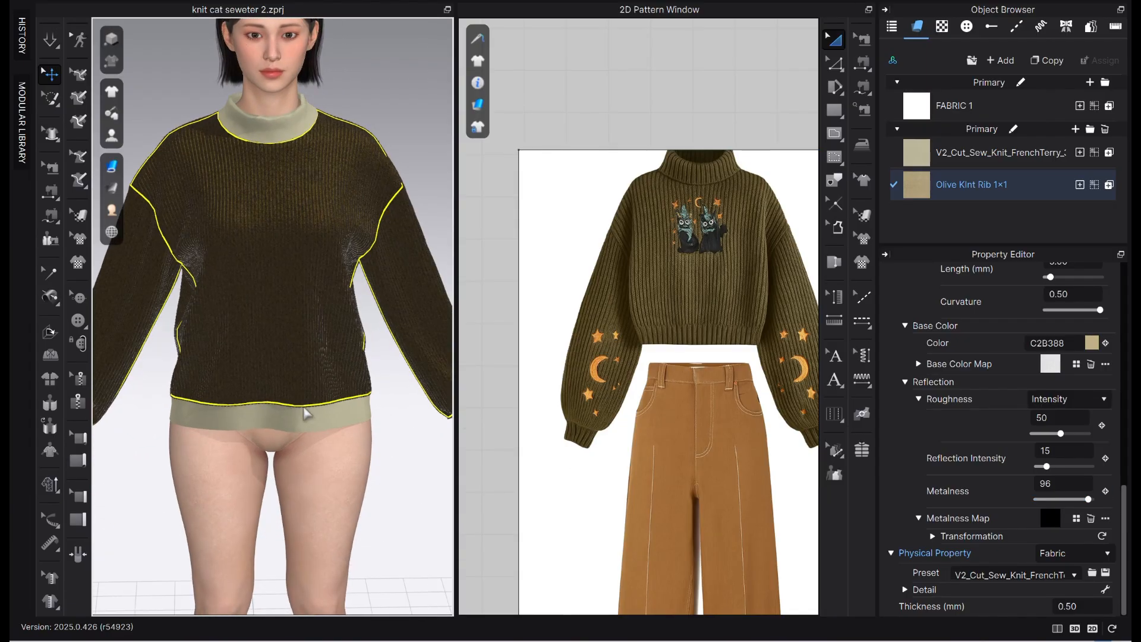
pyautogui.moveTo(1089, 501); pyautogui.dragTo(1064, 503)
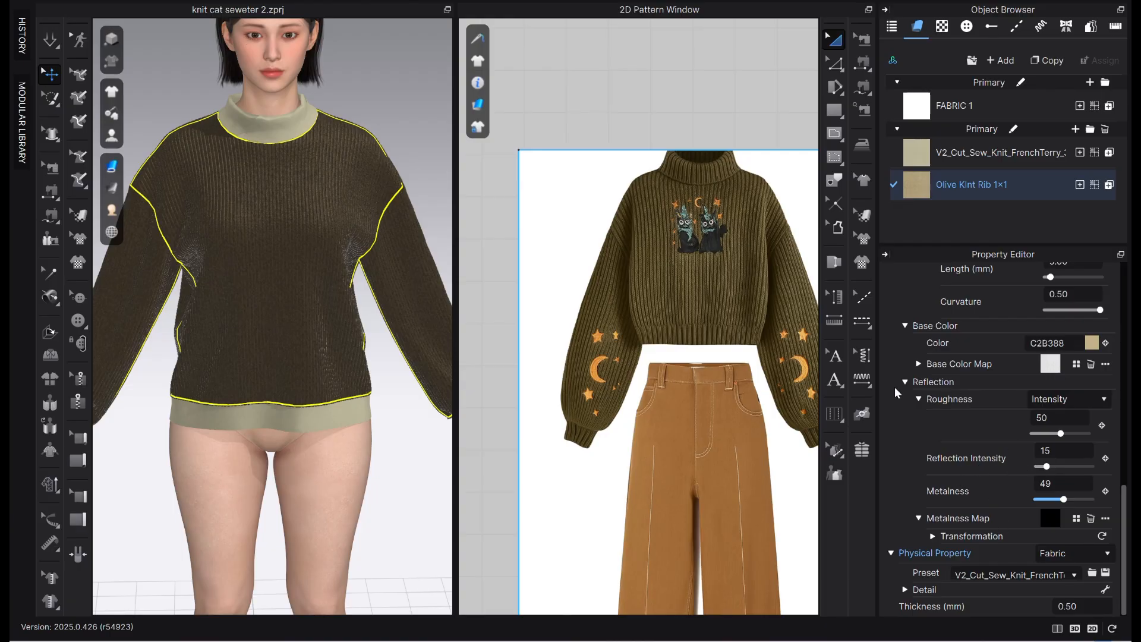
# - Set the knit fabric's roughness intensity to 100 and its reflection intensity to 41, checking the sweater up close and in full
pyautogui.moveTo(1062, 433); pyautogui.dragTo(1090, 432)
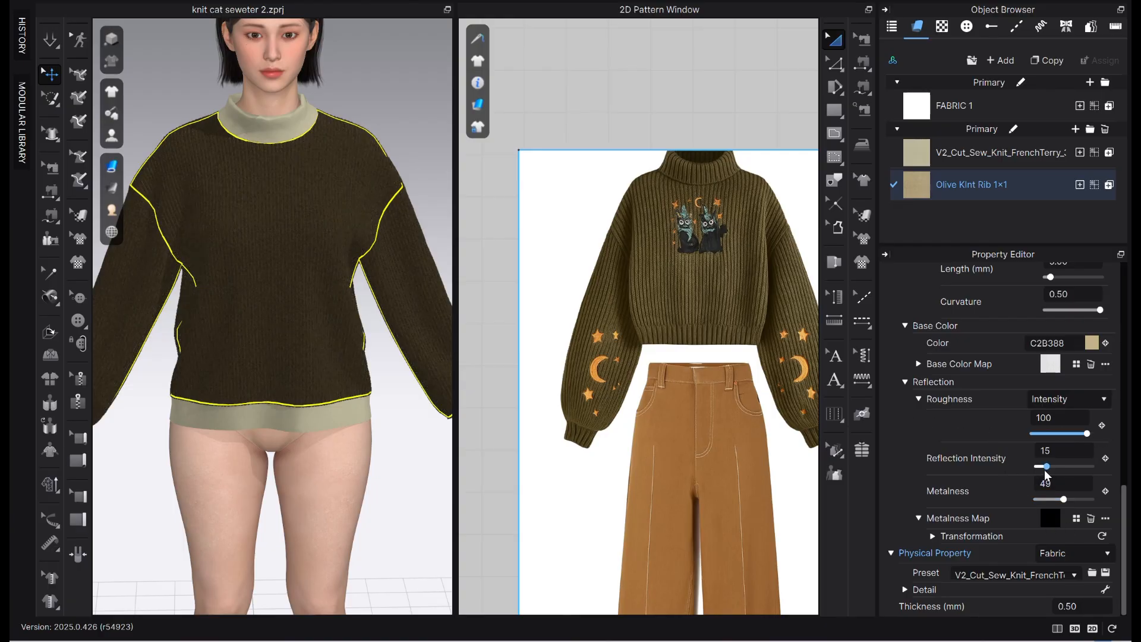
pyautogui.moveTo(1051, 468); pyautogui.dragTo(1059, 472)
pyautogui.scroll(5, 298, 311)
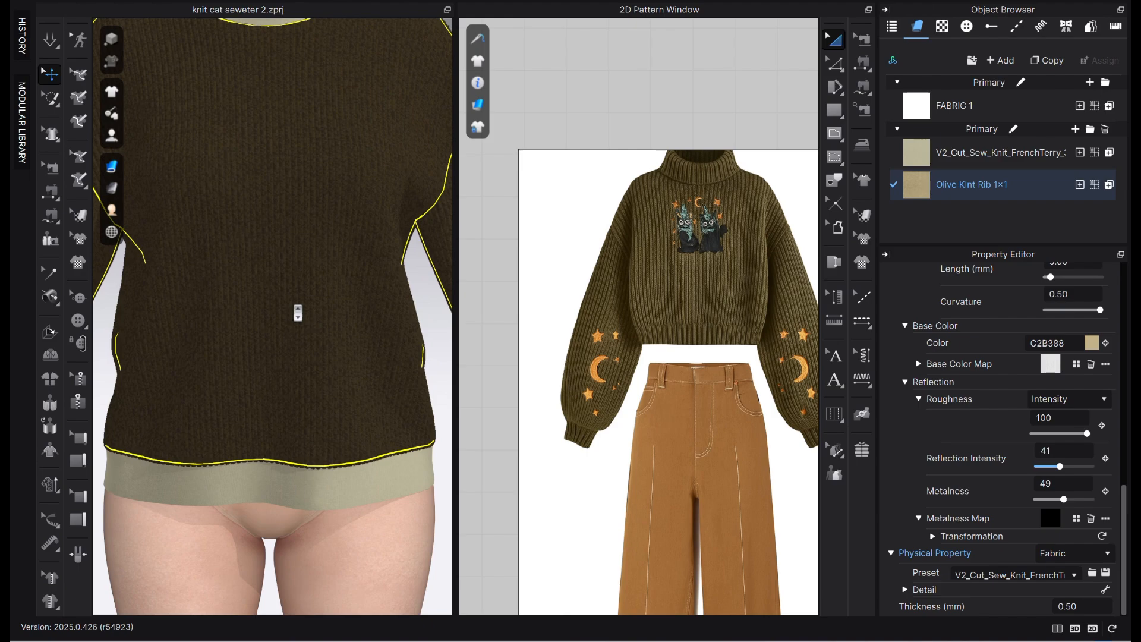
pyautogui.scroll(-10, 297, 311)
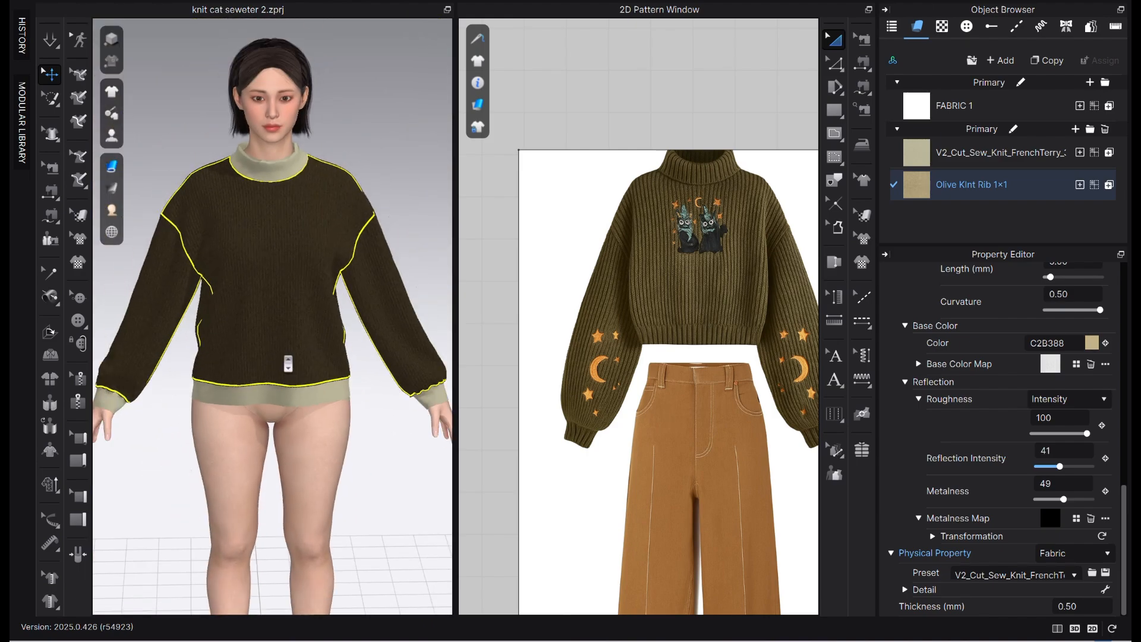
pyautogui.moveTo(291, 355)
pyautogui.mouseDown(button='right')
pyautogui.moveTo(377, 400)
pyautogui.moveTo(271, 398)
pyautogui.moveTo(267, 362)
pyautogui.moveTo(285, 398)
pyautogui.moveTo(293, 338)
pyautogui.mouseUp(button='right')
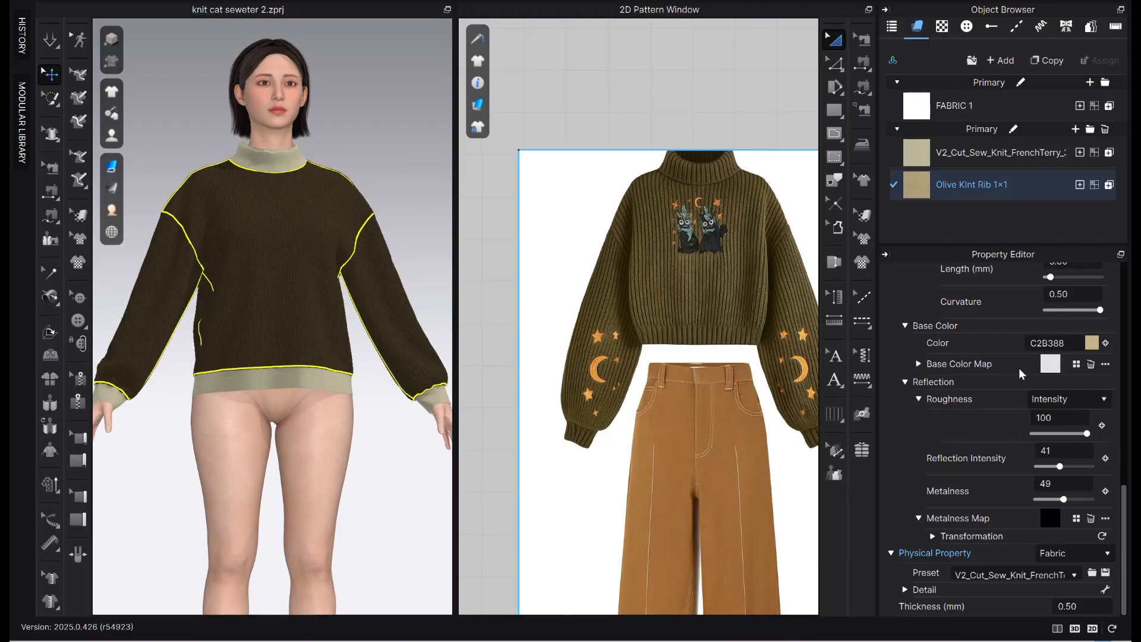
# - Lighten Ply Color 1 to 897F5F and Ply Color 2 to 9C916F
pyautogui.scroll(3, 1014, 350)
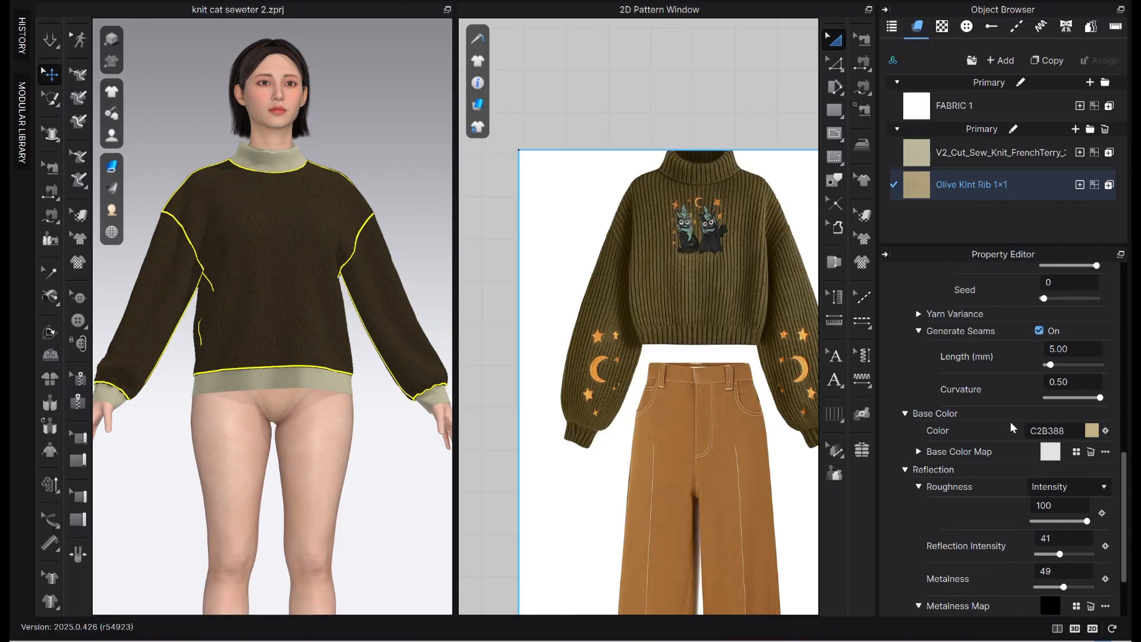
pyautogui.scroll(1, 965, 440)
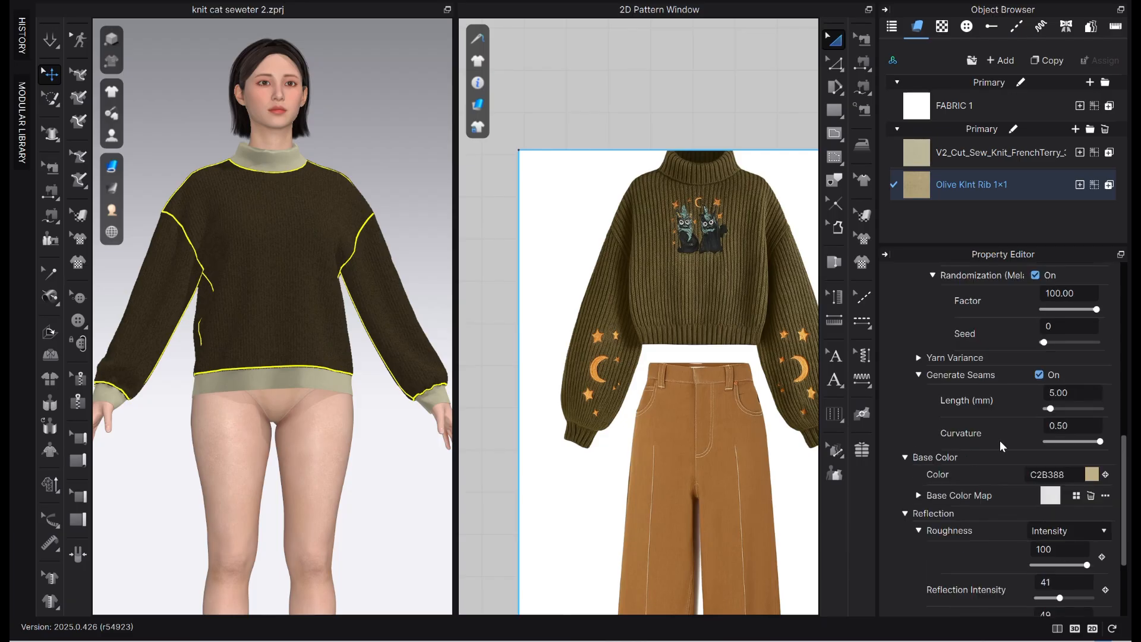
pyautogui.scroll(3, 991, 411)
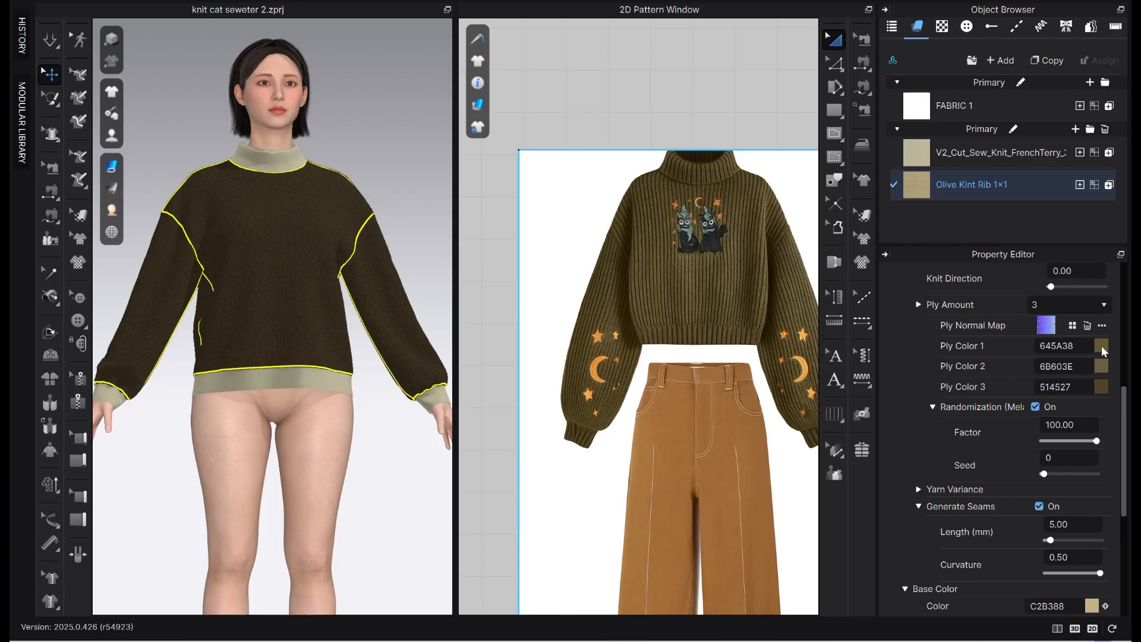
pyautogui.click(1103, 349)
pyautogui.moveTo(166, 162); pyautogui.dragTo(177, 179)
pyautogui.click(329, 573)
pyautogui.click(1100, 367)
pyautogui.click(170, 172)
pyautogui.click(350, 569)
# - Try the lighter yellow-olive AAAA63 for Ply Color 3 and check the knit up close
pyautogui.click(1101, 387)
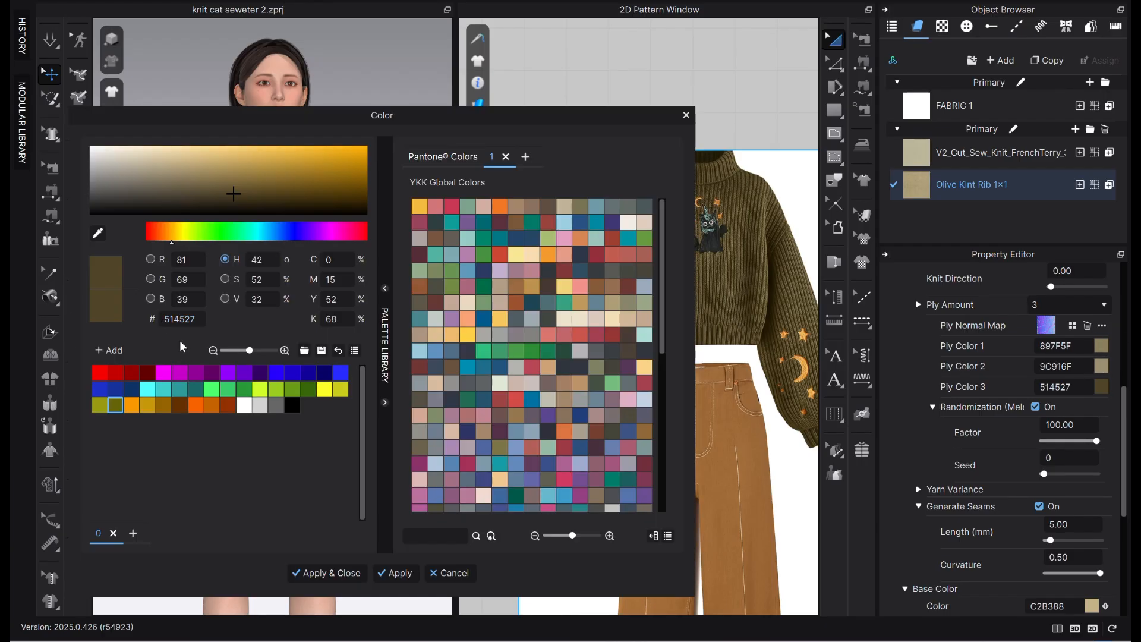
pyautogui.click(100, 405)
pyautogui.click(206, 169)
pyautogui.click(384, 572)
pyautogui.scroll(5, 298, 249)
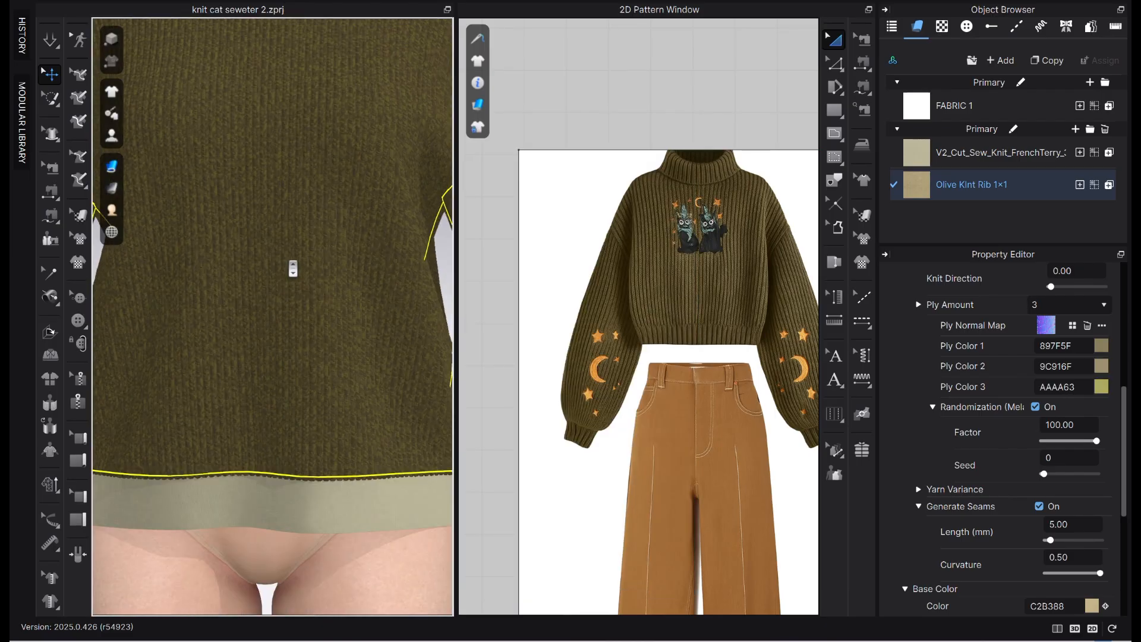
pyautogui.scroll(-5, 296, 265)
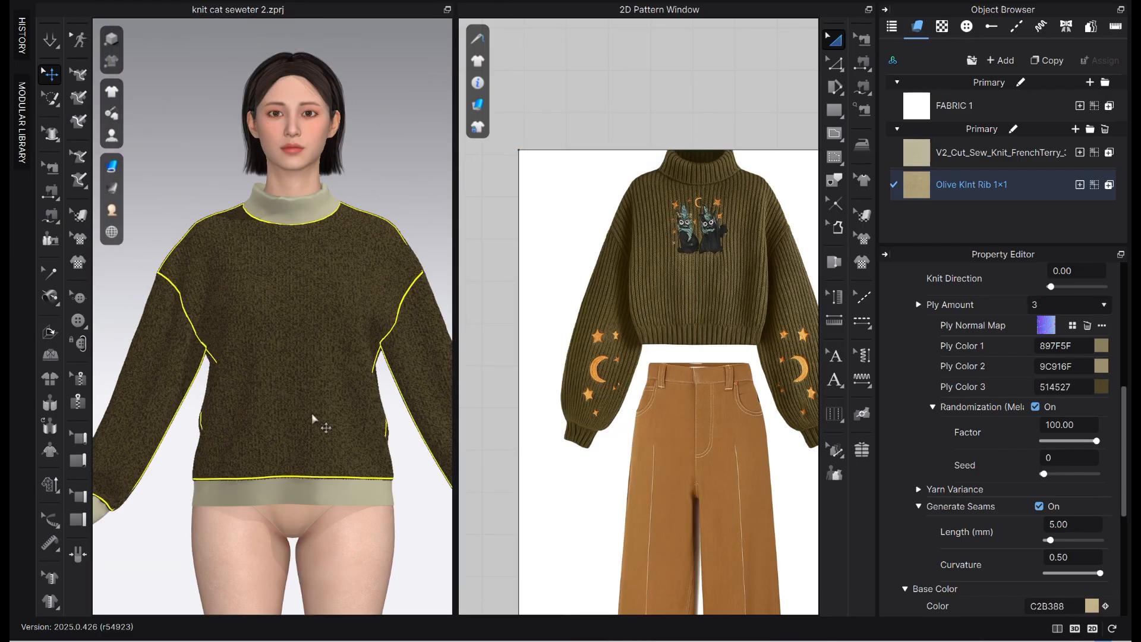
# - Set Ply Color 3 to the light yellow-olive BABA68 and apply the same color to Ply Colors 1 and 2
pyautogui.click(1101, 387)
pyautogui.click(100, 406)
pyautogui.click(212, 165)
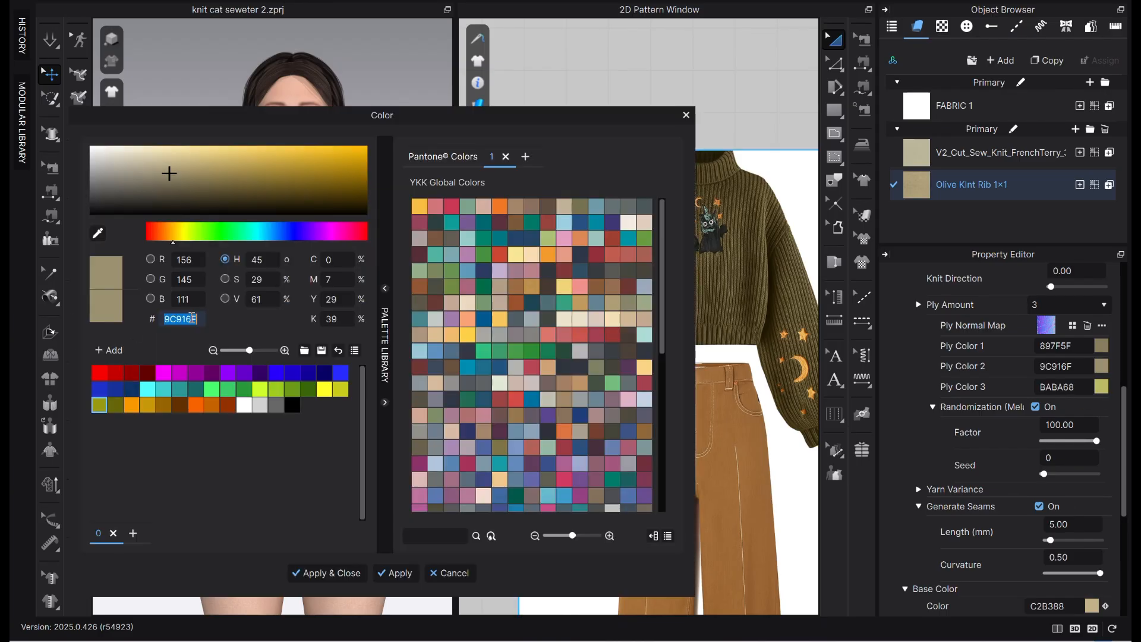
pyautogui.click(325, 572)
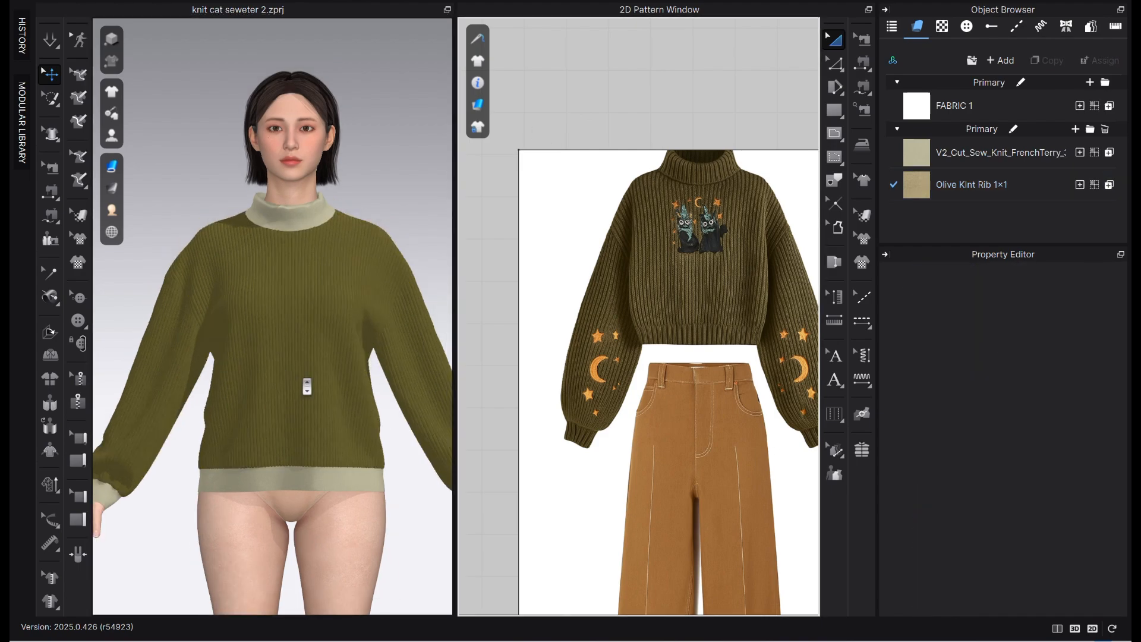
pyautogui.scroll(-3, 307, 386)
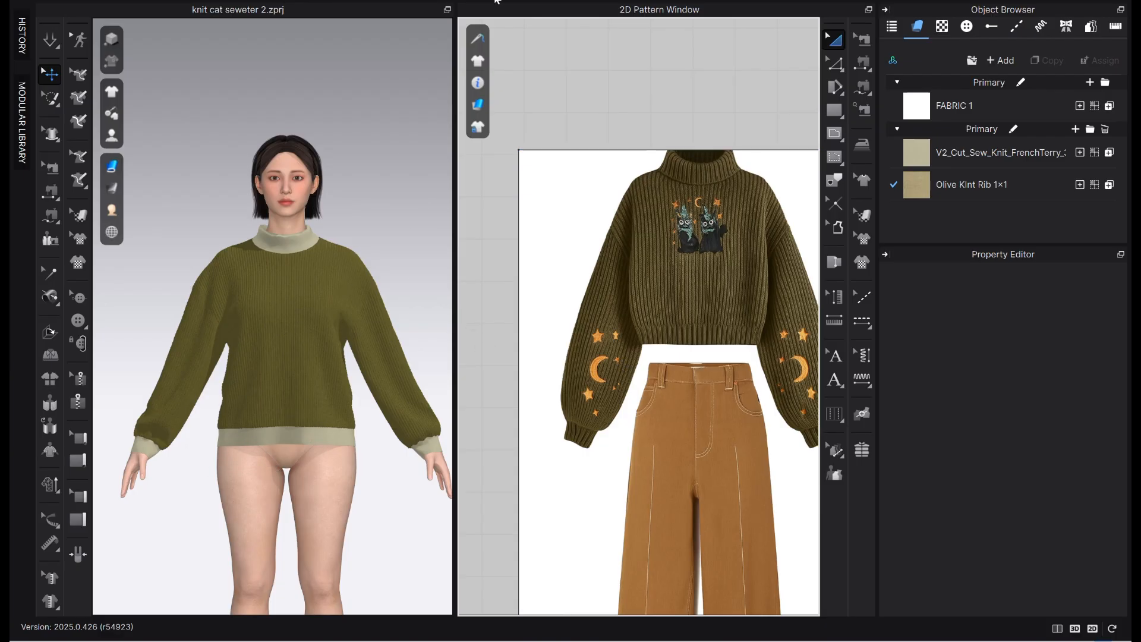
# - Review the olive knit fabric's settings from material type and yarn gauge through ply colors, randomization, seams and reflection
pyautogui.click(909, 187)
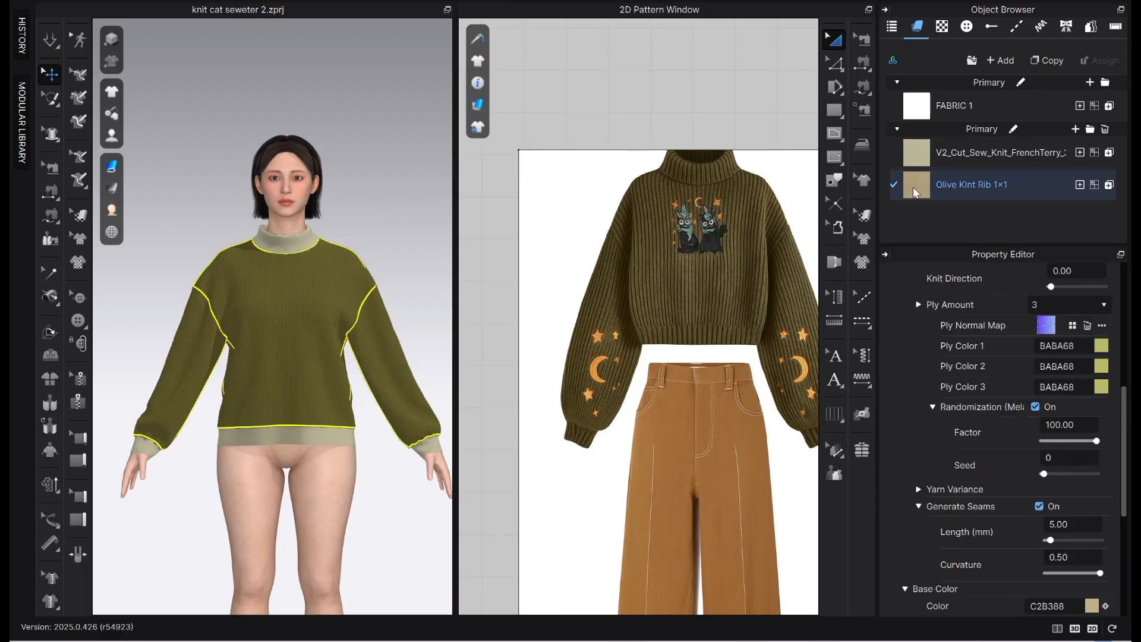
pyautogui.scroll(5, 1019, 291)
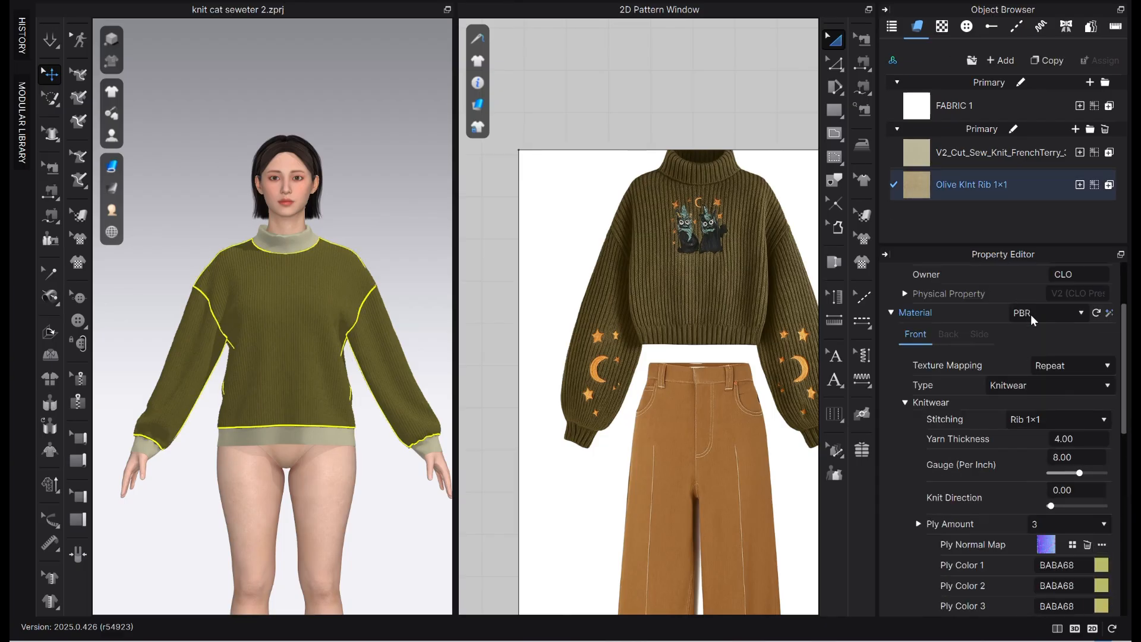
pyautogui.scroll(-2, 1057, 402)
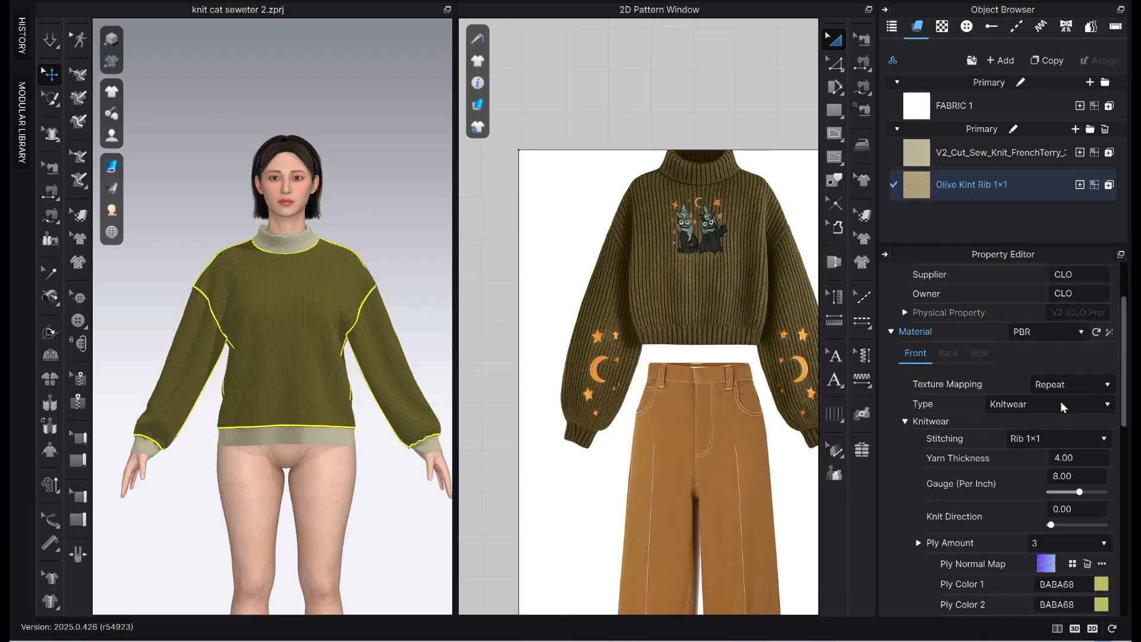
pyautogui.scroll(-2, 1044, 405)
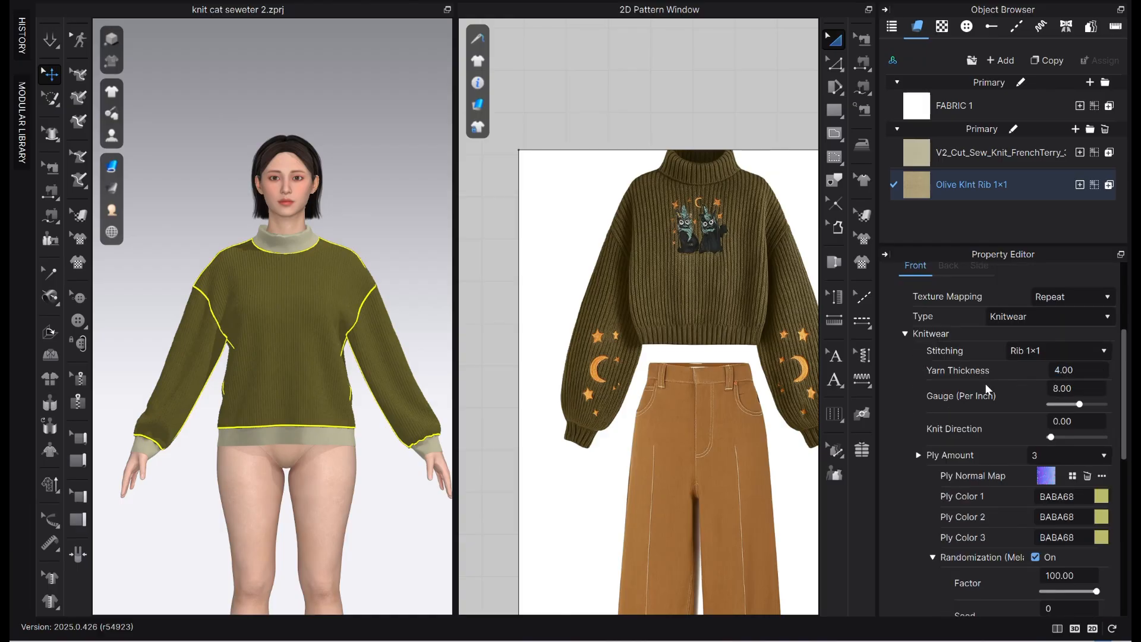
pyautogui.scroll(-3, 1052, 451)
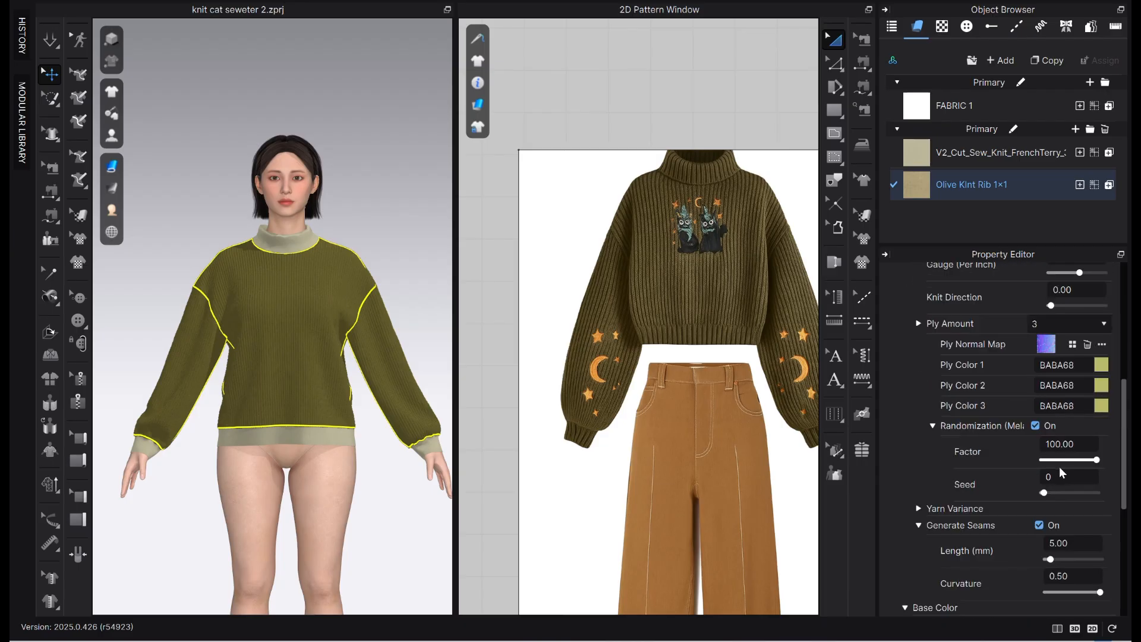
pyautogui.scroll(-2, 1022, 465)
pyautogui.scroll(-2, 1032, 460)
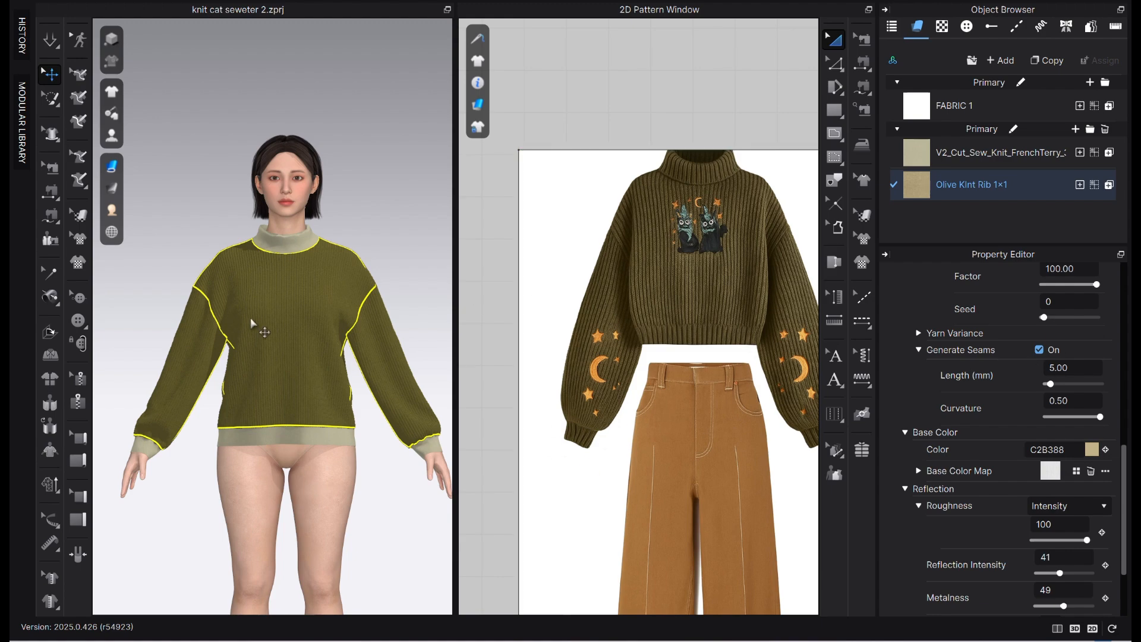
# - Turn off Generate Seams for the olive knit fabric
pyautogui.scroll(3, 1048, 441)
pyautogui.click(1040, 441)
pyautogui.scroll(-1, 1033, 508)
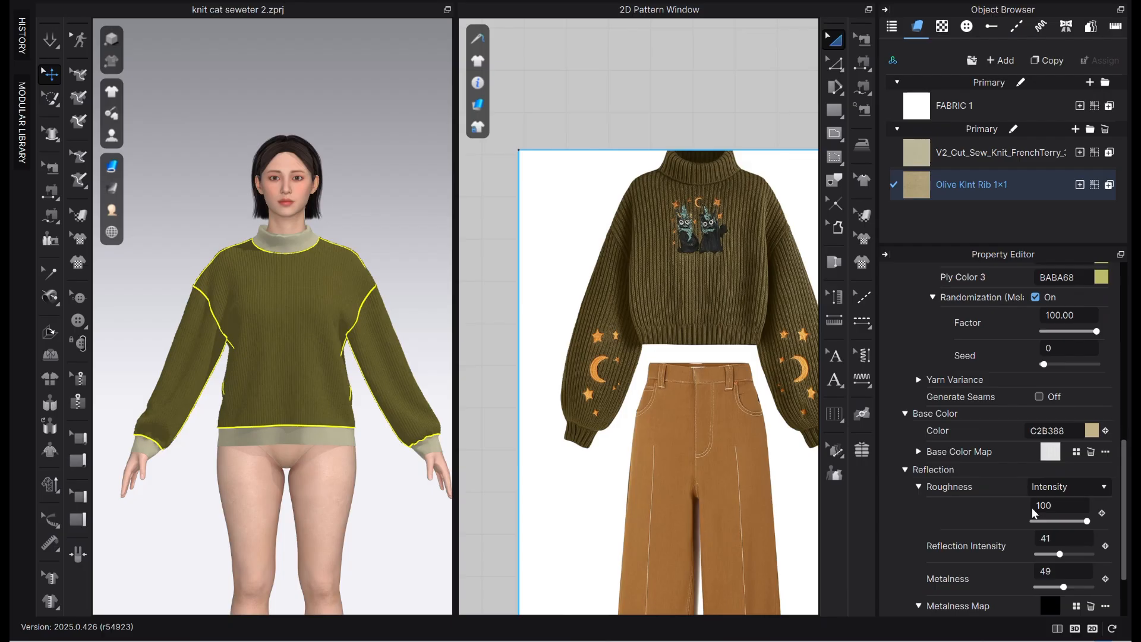
pyautogui.scroll(-1, 1030, 522)
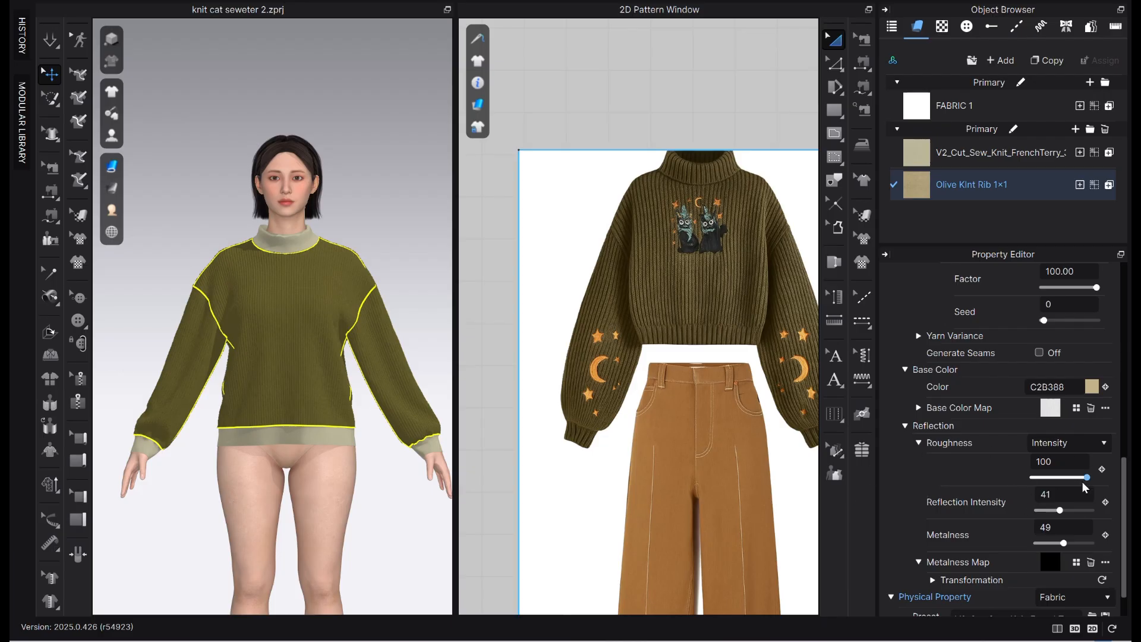
# - Set the olive rib fabric's thickness to 2 mm and check the sweater in the 3D view
pyautogui.scroll(-1, 1053, 514)
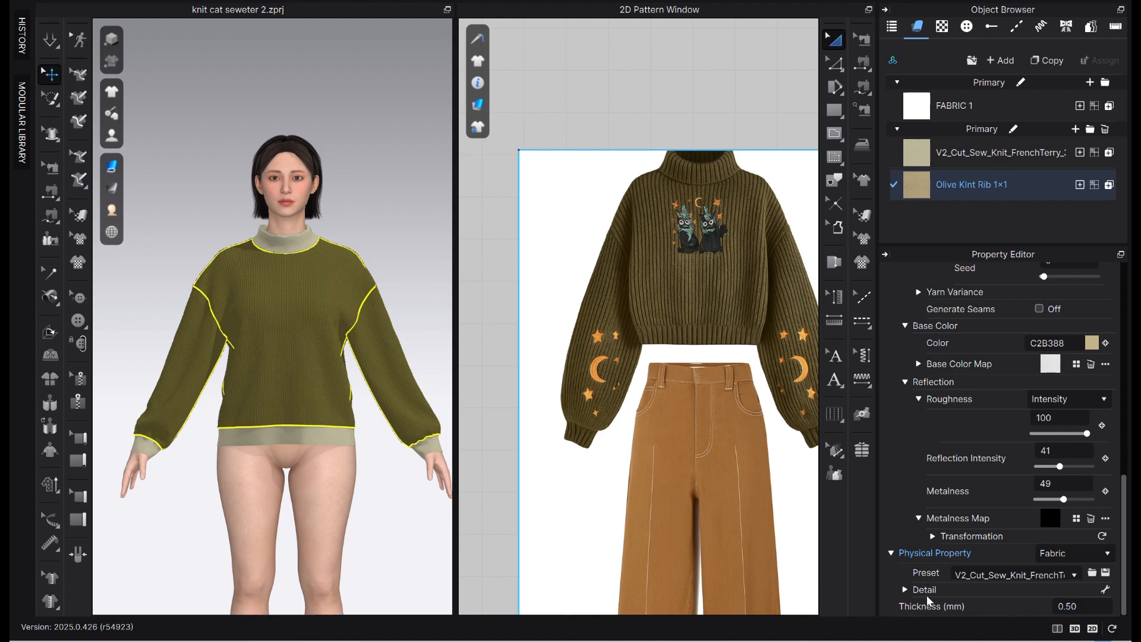
pyautogui.click(1085, 606)
pyautogui.write('2')
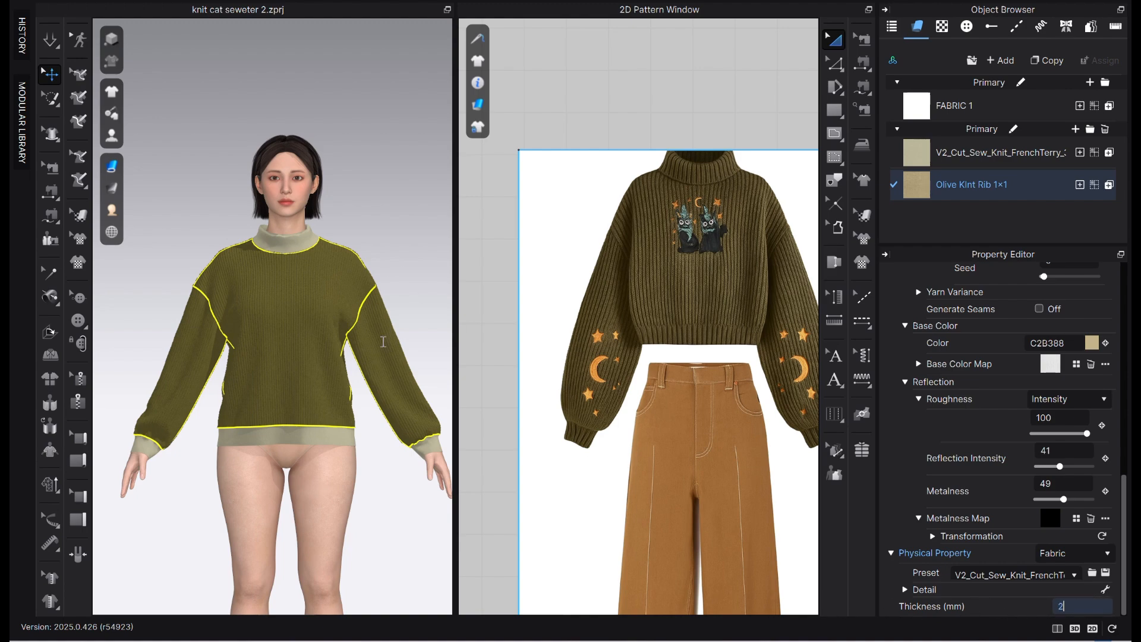
pyautogui.press('Return')
pyautogui.click(414, 294)
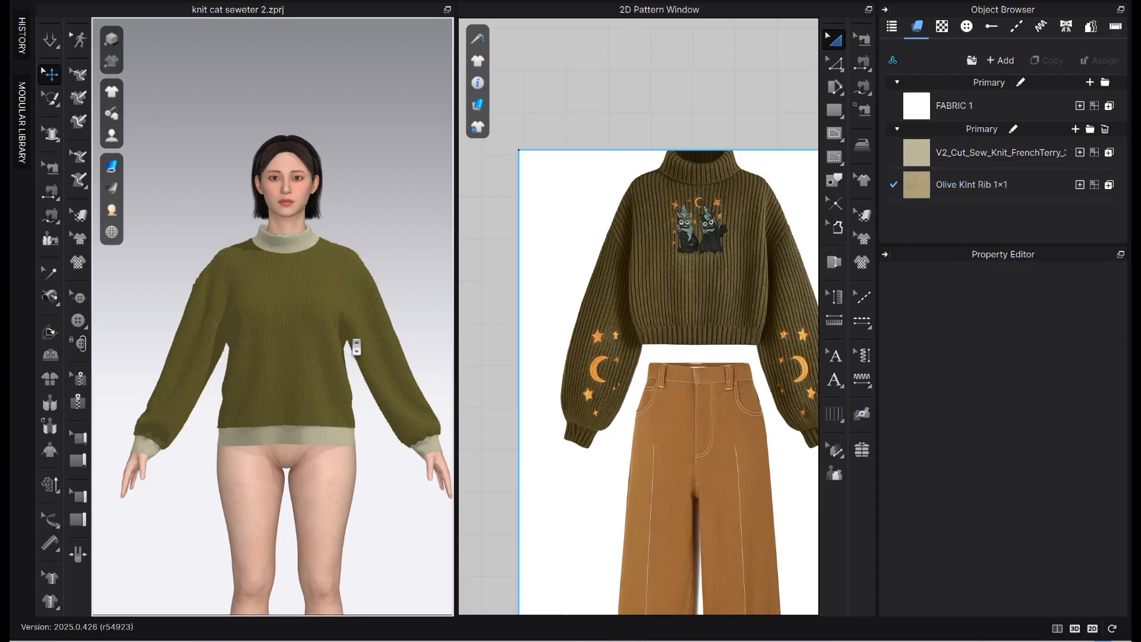
pyautogui.scroll(5, 357, 347)
pyautogui.scroll(-2, 301, 410)
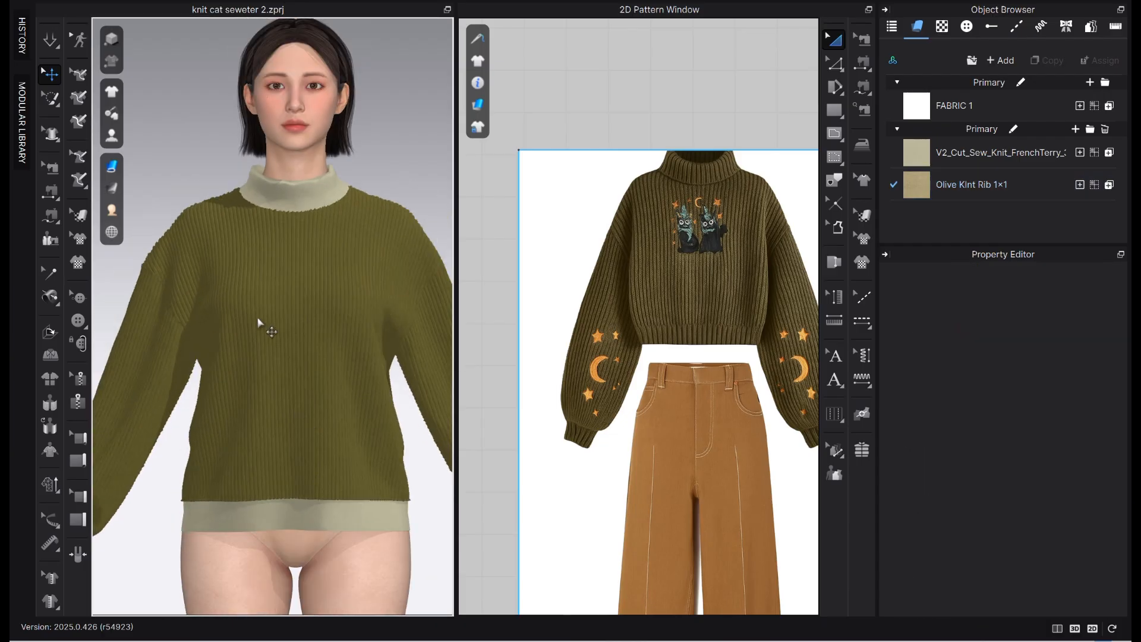
pyautogui.moveTo(313, 400)
pyautogui.mouseDown(button='right')
pyautogui.moveTo(407, 415)
pyautogui.moveTo(265, 415)
pyautogui.moveTo(333, 404)
pyautogui.mouseUp(button='right')
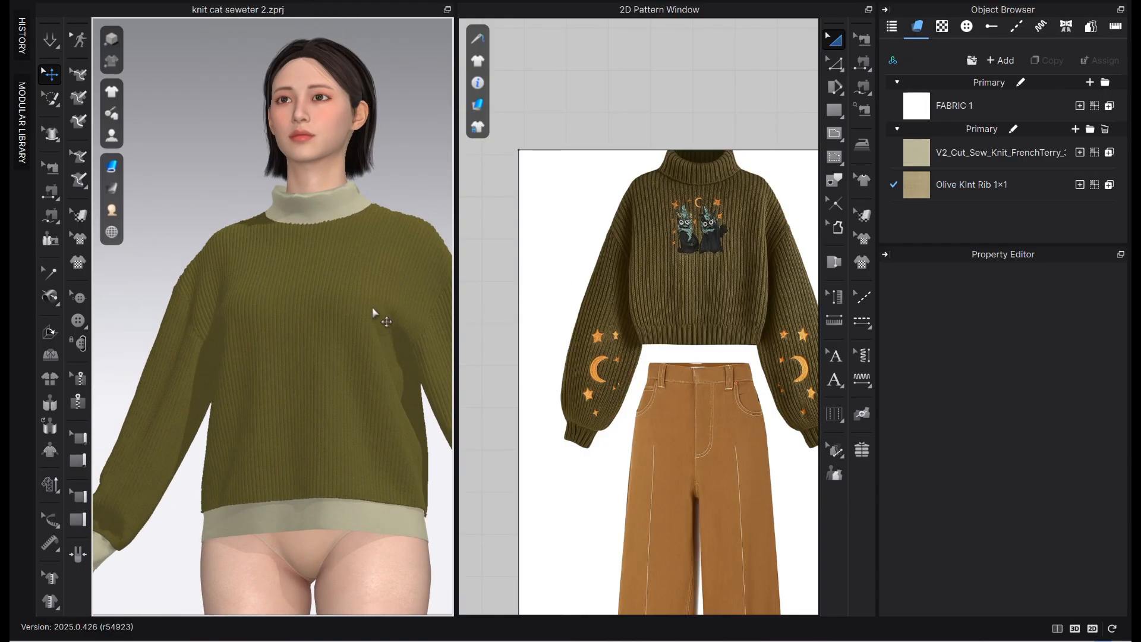
# - Duplicate the Olive KInt Rib 1×1 fabric and name the copy Olive KInt Rib 4×2
pyautogui.click(918, 190)
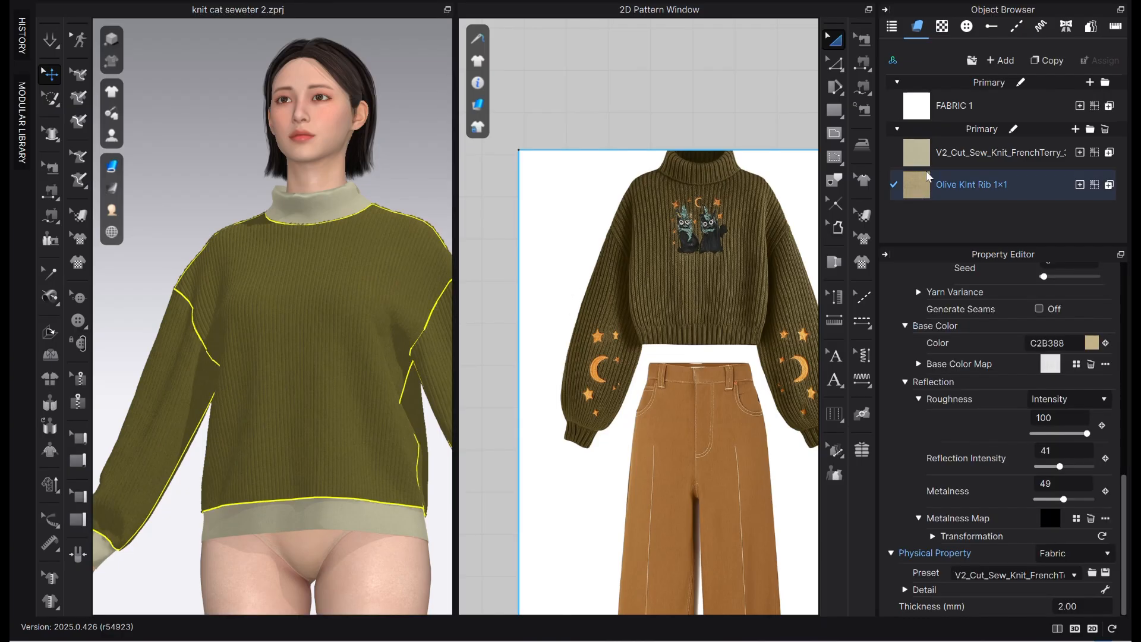
pyautogui.click(1032, 60)
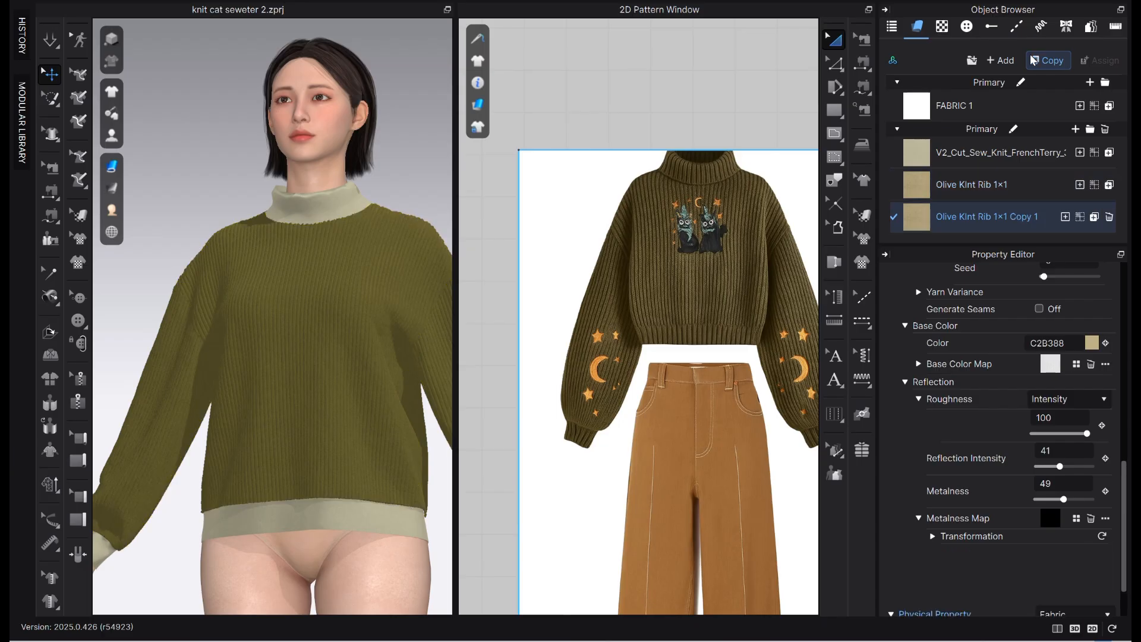
pyautogui.doubleClick(970, 216)
pyautogui.click(1014, 215)
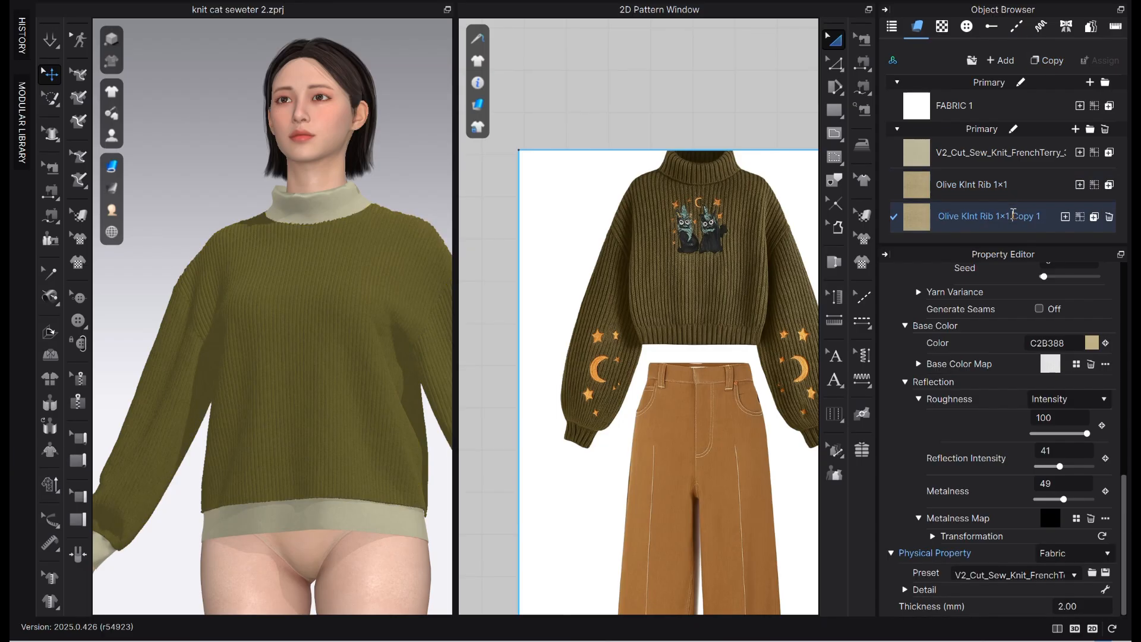
pyautogui.moveTo(996, 216); pyautogui.dragTo(1050, 216)
pyautogui.write('4x2')
pyautogui.click(926, 221)
# - Set the copied fabric's knitwear stitching to Rib 4×2
pyautogui.scroll(4, 1075, 340)
pyautogui.scroll(5, 1093, 362)
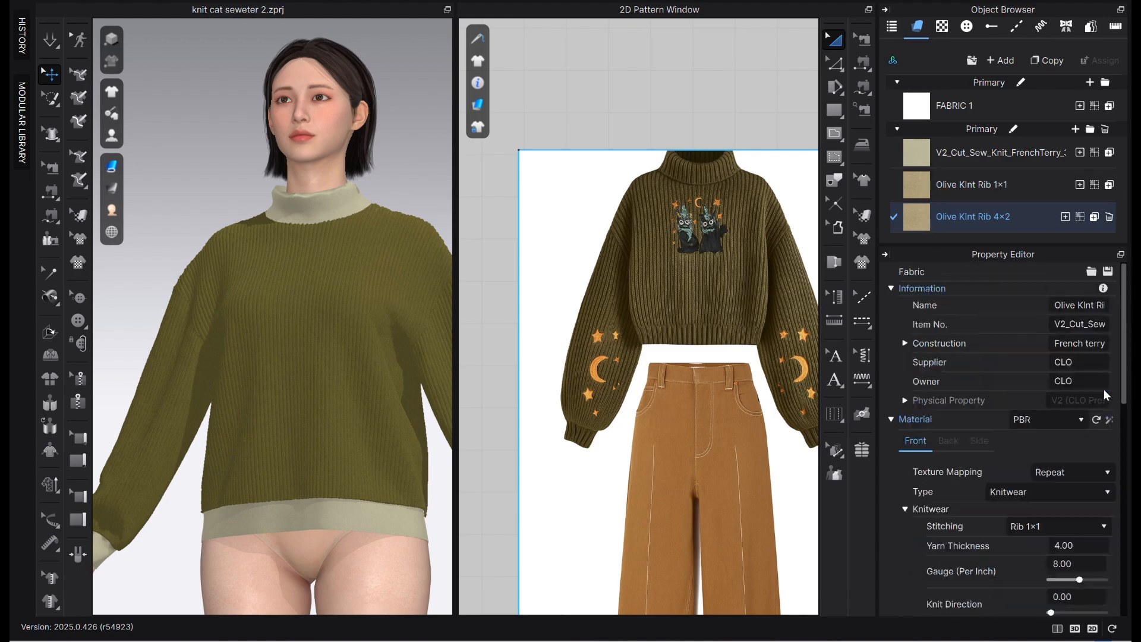
pyautogui.scroll(-1, 1081, 475)
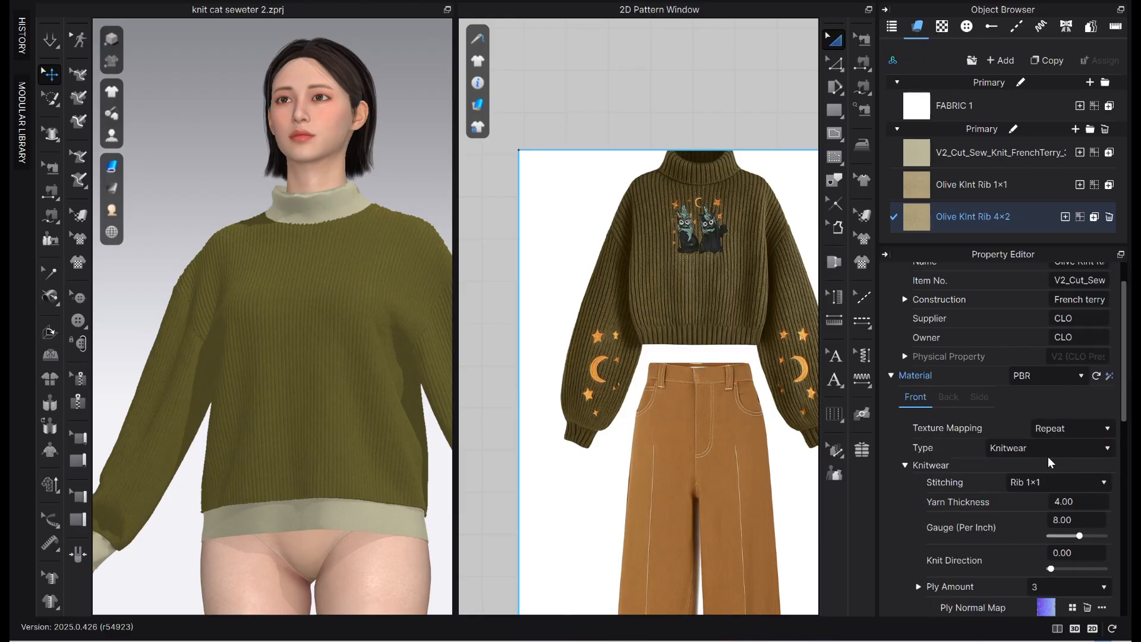
pyautogui.click(1027, 482)
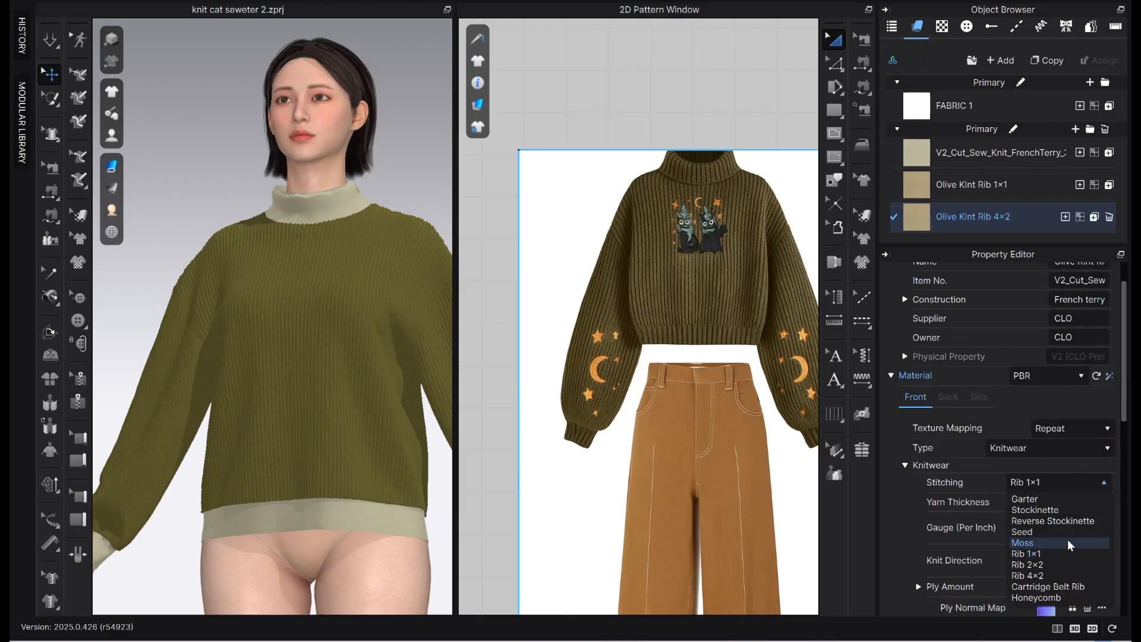
pyautogui.click(1047, 584)
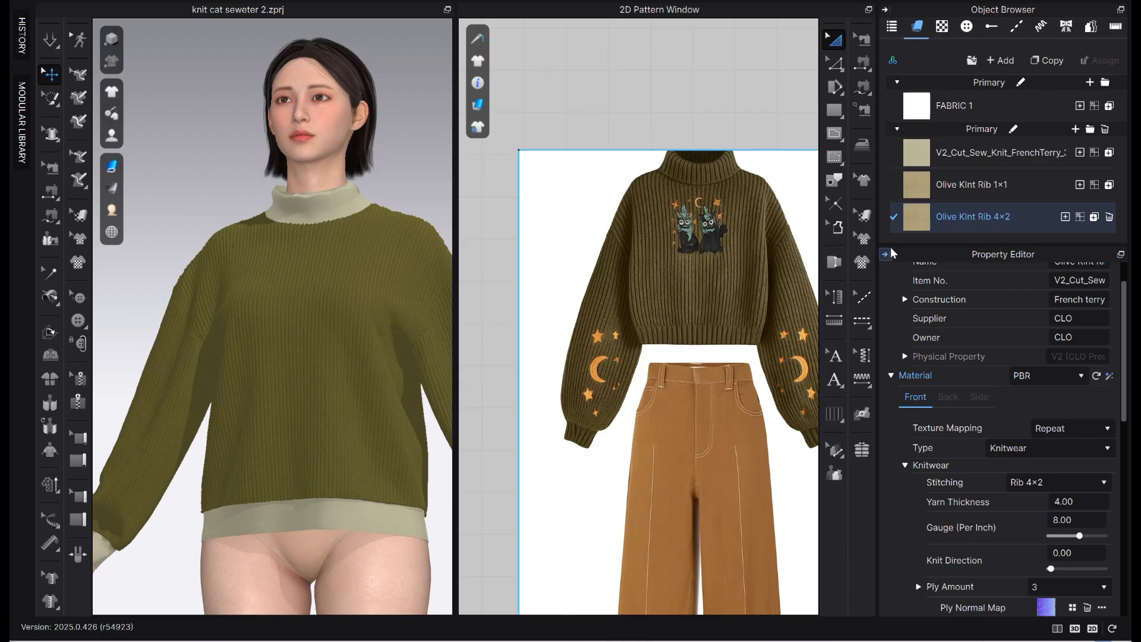
# - Apply the Olive KInt Rib 4×2 fabric to the turtleneck collar and hem band patterns
pyautogui.moveTo(916, 224); pyautogui.dragTo(737, 89)
pyautogui.click(720, 84)
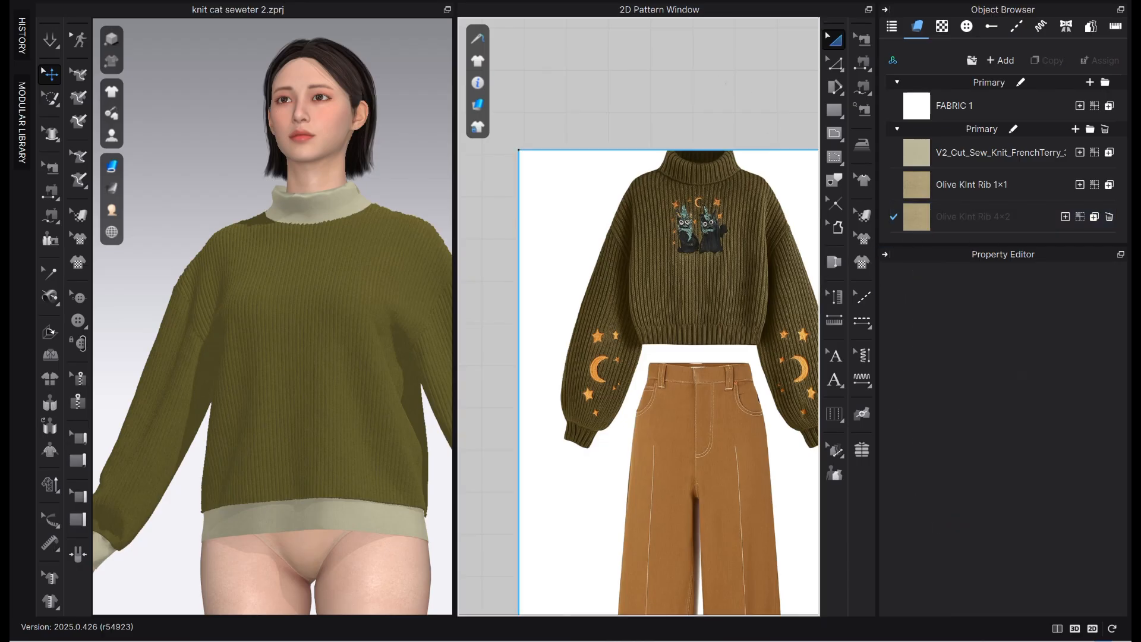
pyautogui.scroll(-5, 689, 250)
pyautogui.scroll(-4, 761, 312)
pyautogui.scroll(2, 594, 337)
pyautogui.click(598, 344)
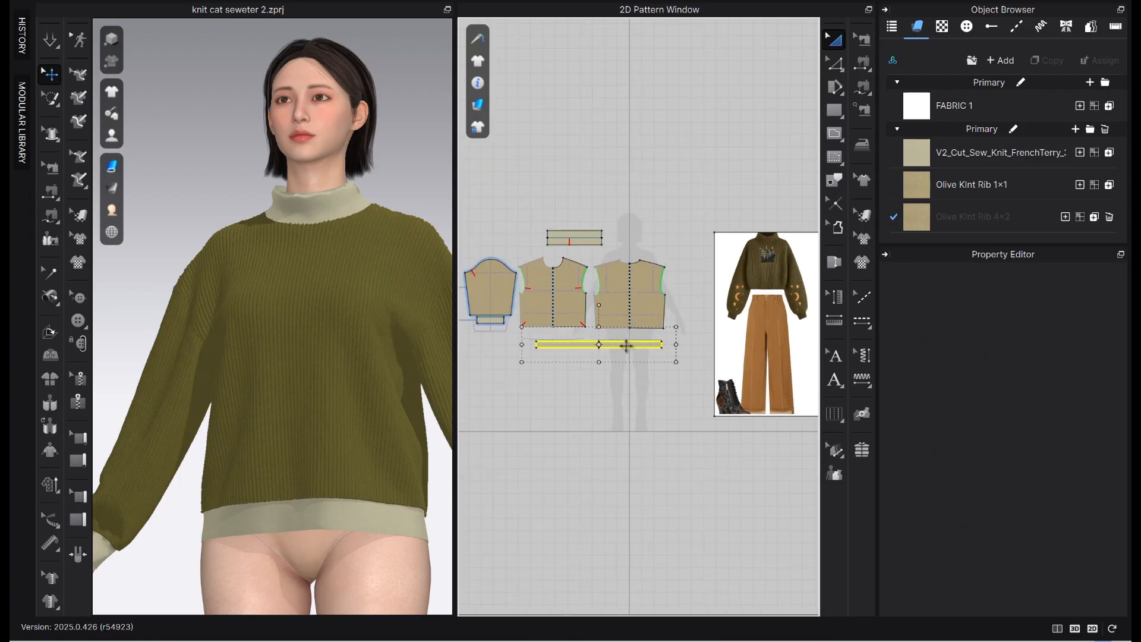
pyautogui.keyDown('shift'); pyautogui.click(574, 238); pyautogui.keyUp('shift')
pyautogui.scroll(-2, 594, 267)
pyautogui.scroll(3, 572, 315)
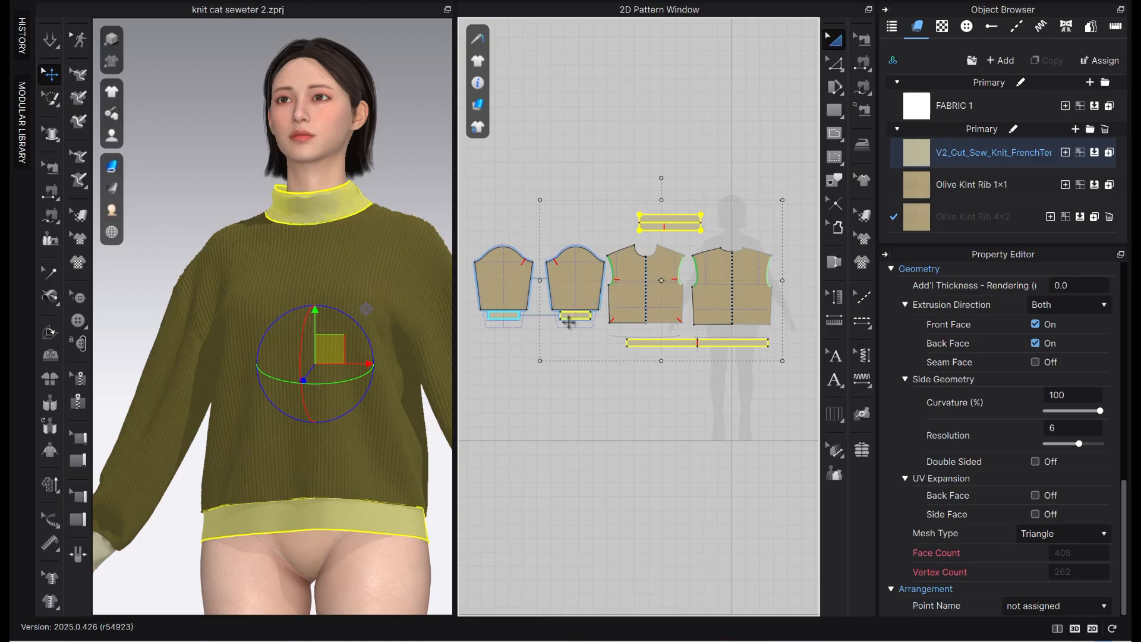
pyautogui.keyDown('shift'); pyautogui.click(572, 315); pyautogui.keyUp('shift')
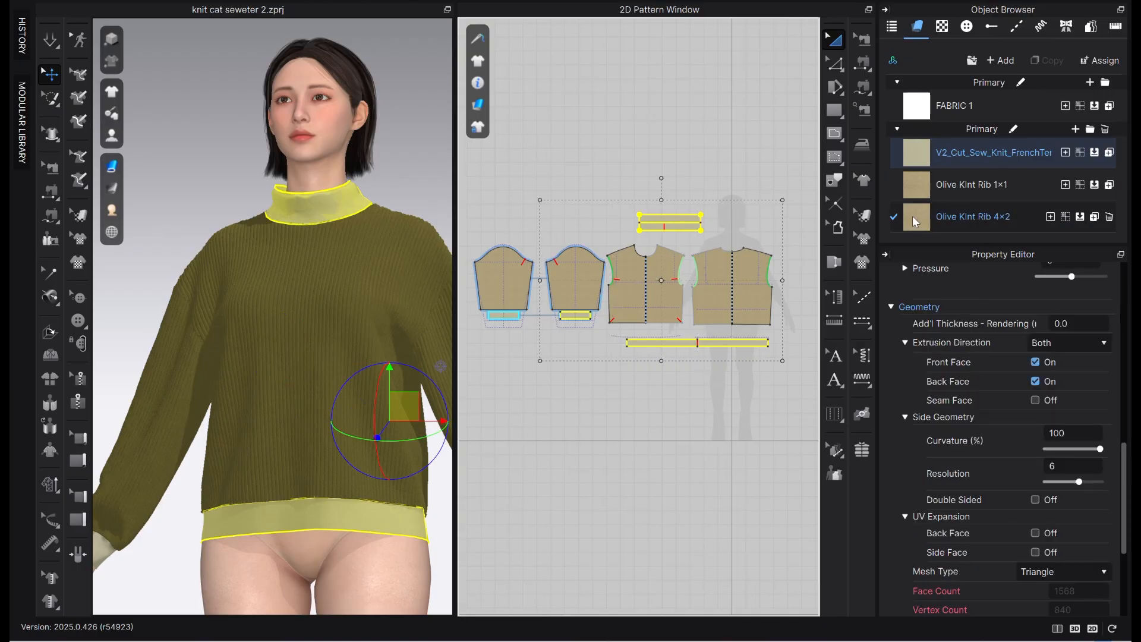
pyautogui.click(1077, 217)
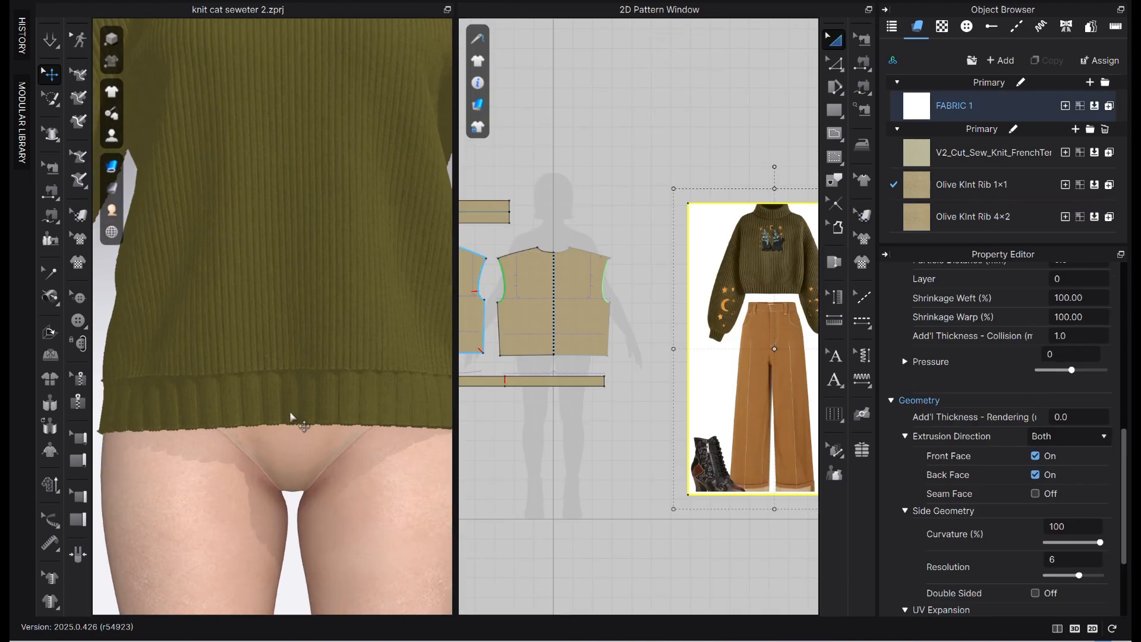
# - Rename the Olive KInt Rib 4×2 fabric Olive KInt Rib 2×2 and change its stitching to Rib 2×2
pyautogui.scroll(5, 743, 332)
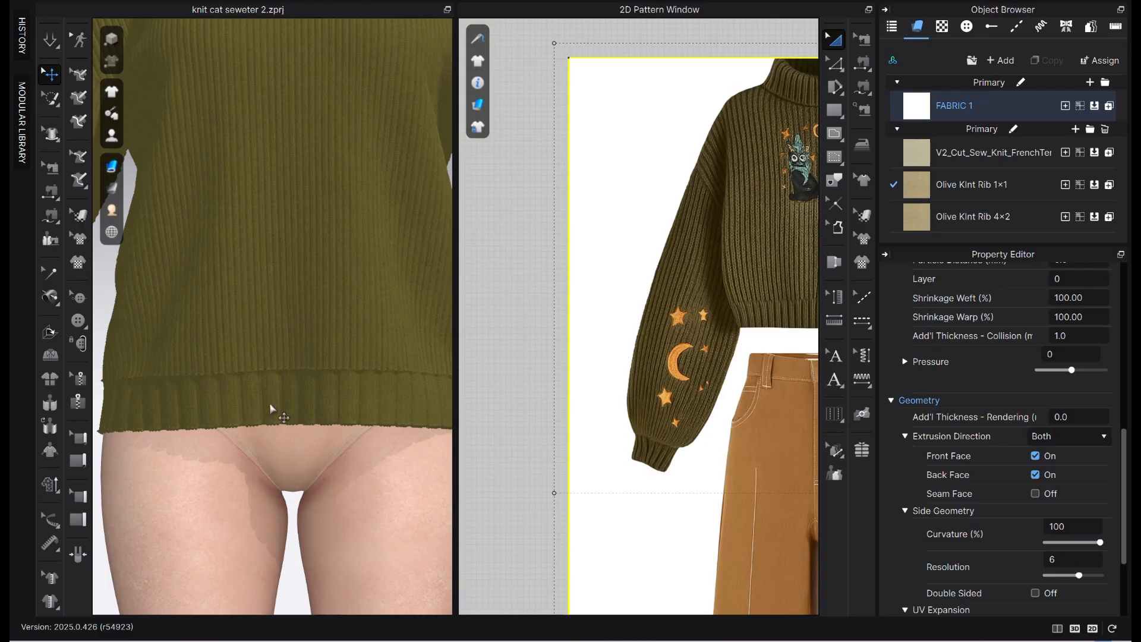
pyautogui.scroll(10, 1067, 344)
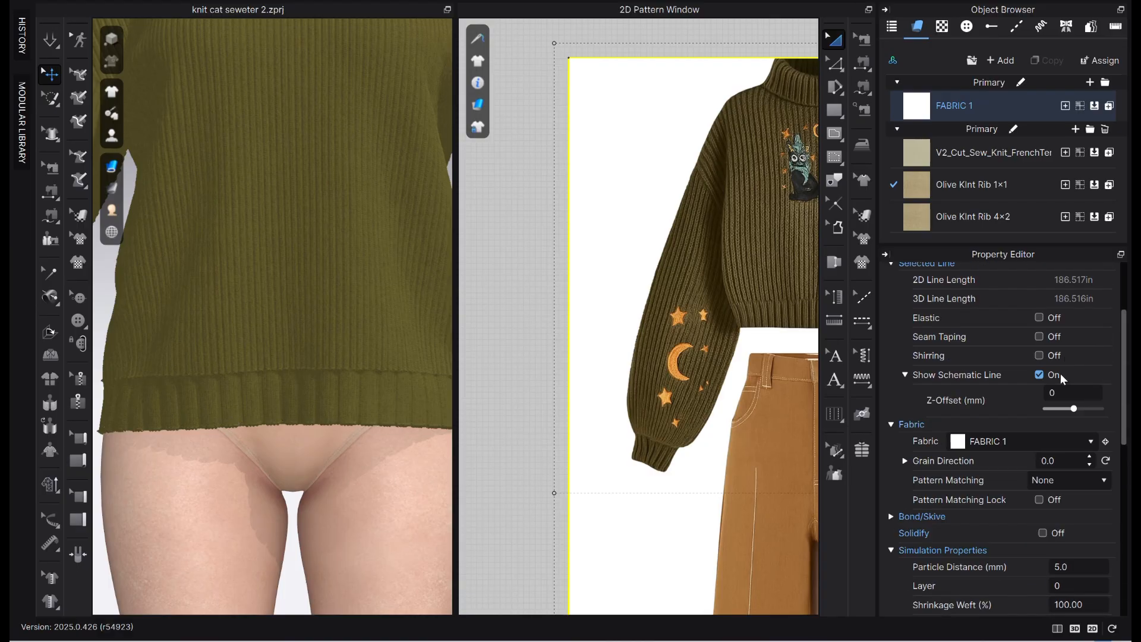
pyautogui.click(983, 216)
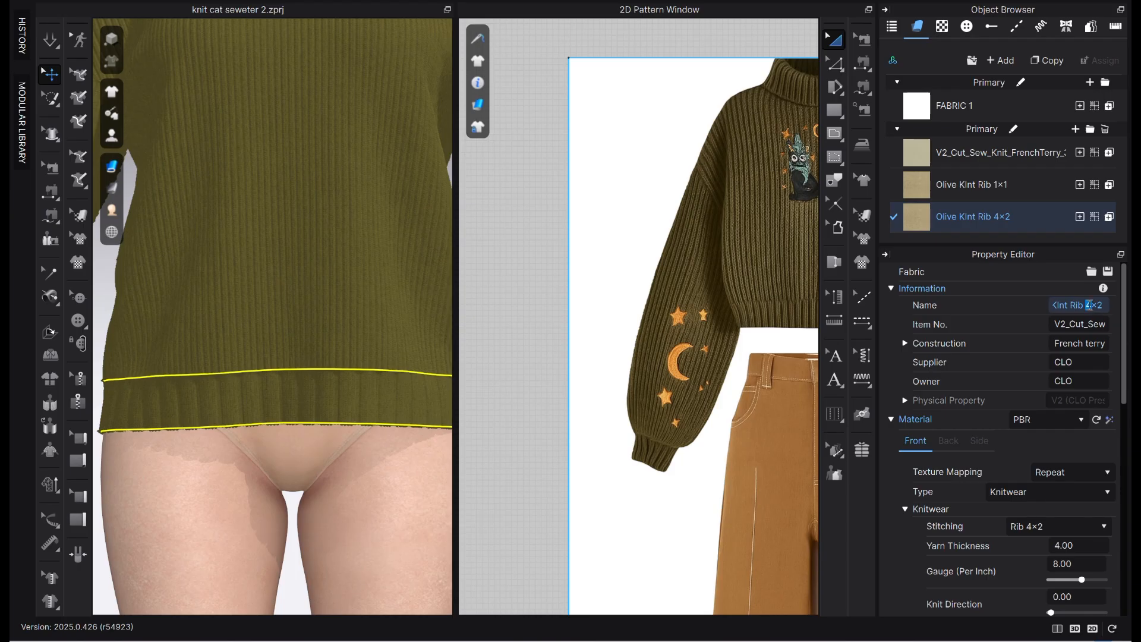
pyautogui.press('Return')
pyautogui.scroll(-3, 1025, 511)
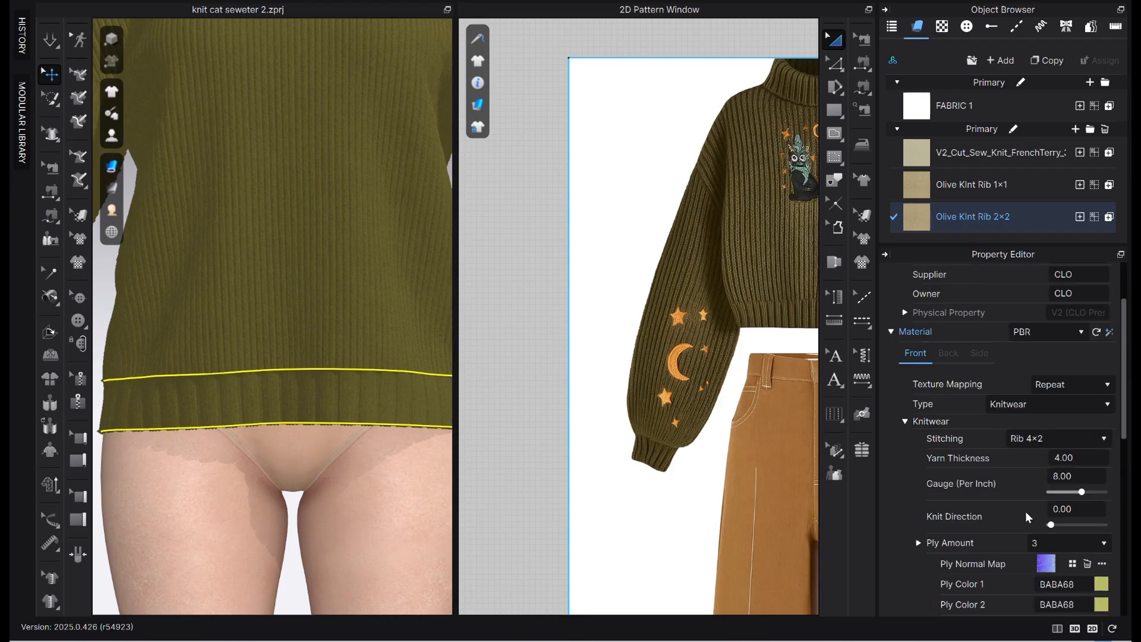
pyautogui.click(1075, 391)
pyautogui.click(1046, 478)
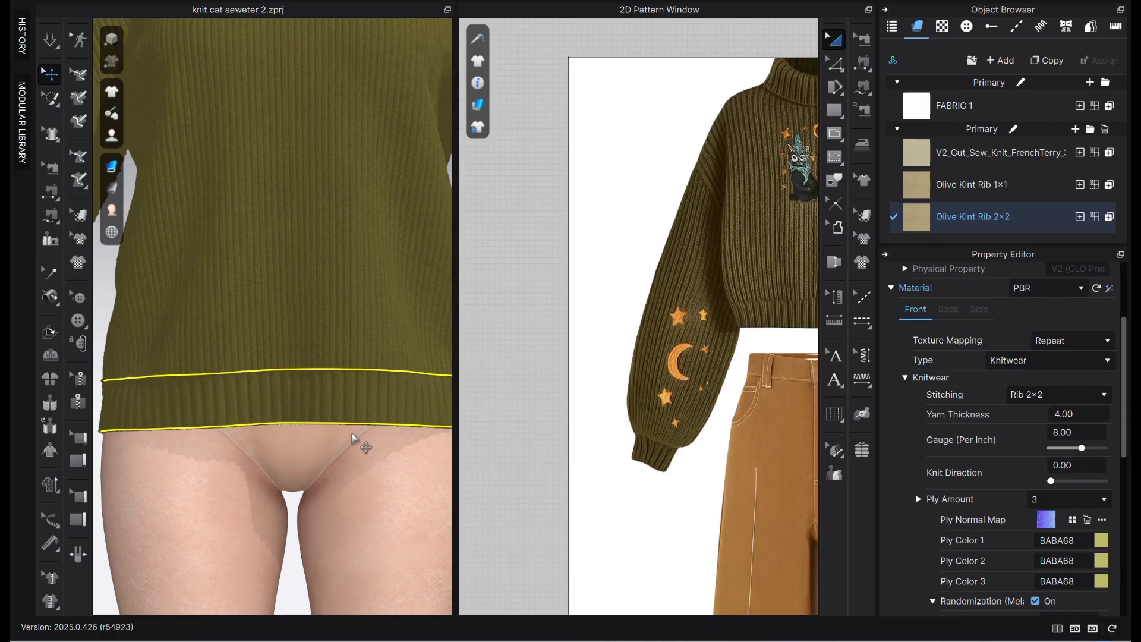
# - Set the 2×2 rib fabric's gauge to 7 per inch and inspect the hem band
pyautogui.click(1070, 431)
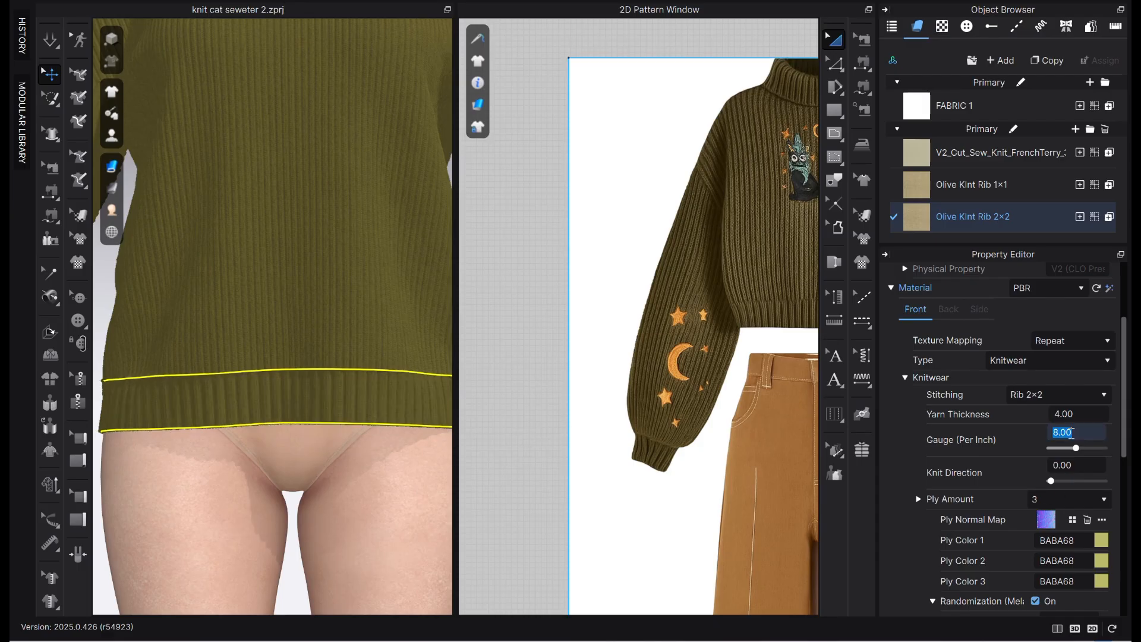
pyautogui.write('7')
pyautogui.press('Return')
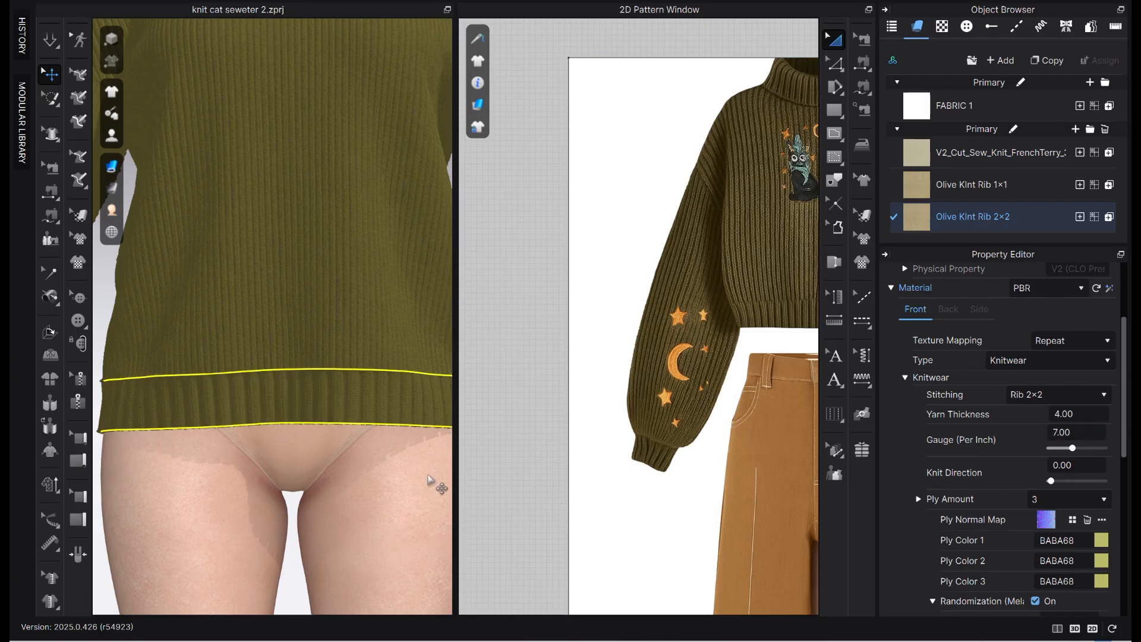
pyautogui.click(290, 398)
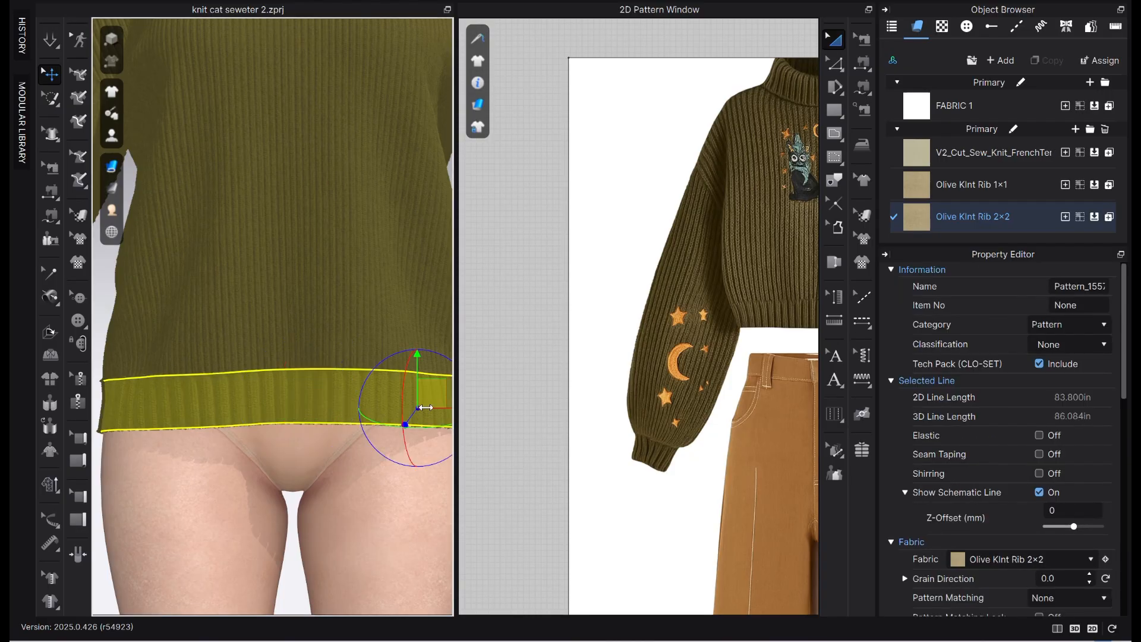
pyautogui.click(442, 331)
pyautogui.click(361, 396)
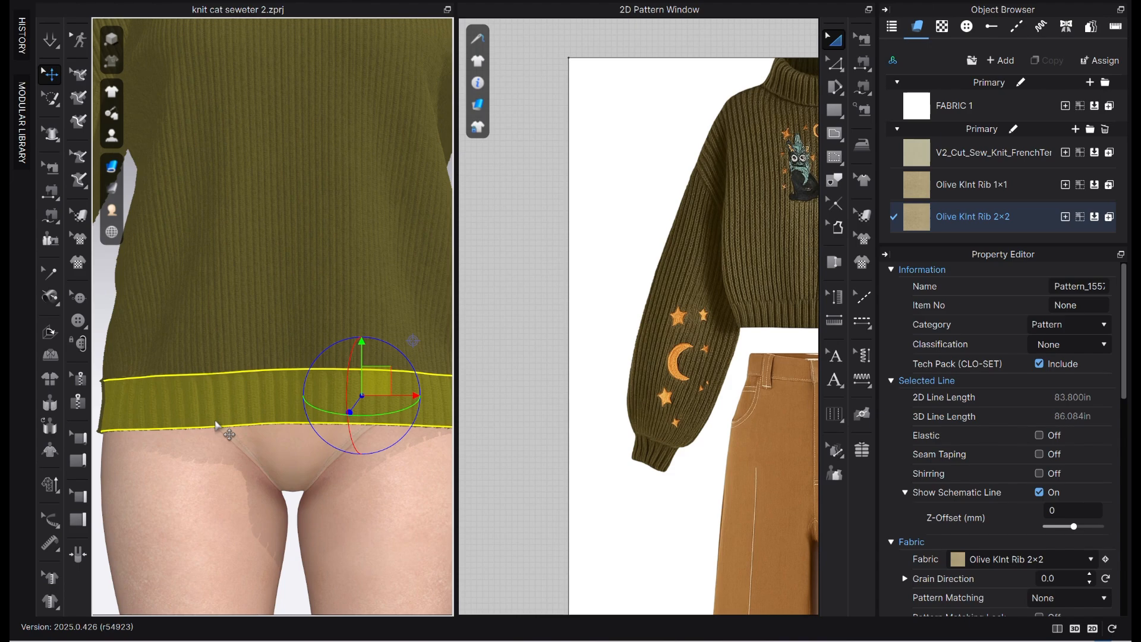
pyautogui.click(205, 465)
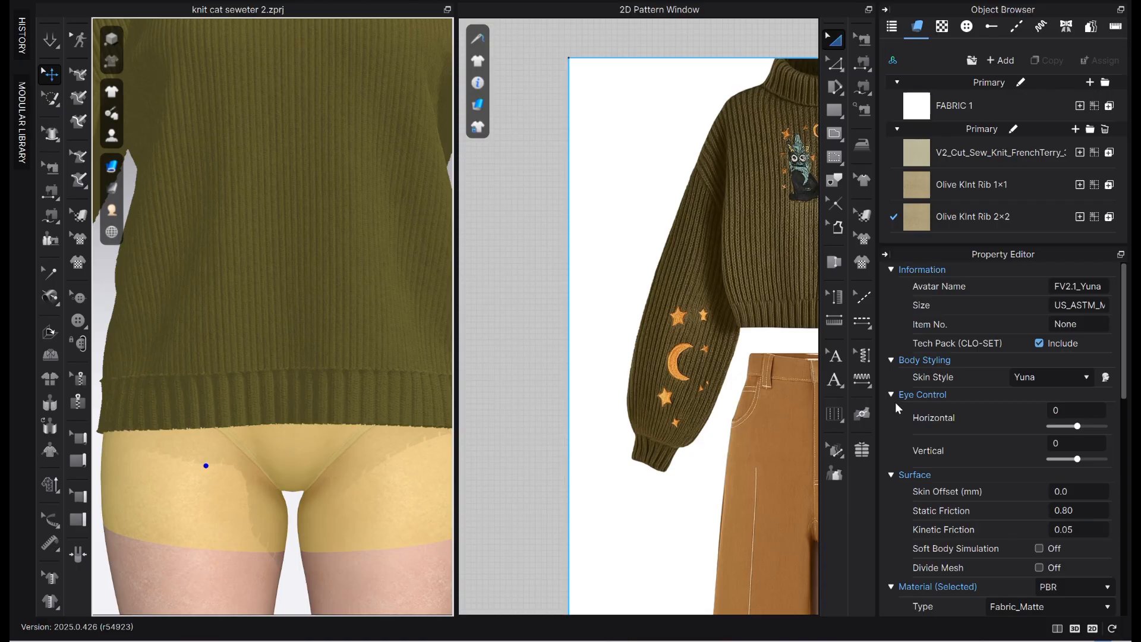
# - Turn on Generate Seams for the Olive KInt Rib 2×2 fabric
pyautogui.click(286, 404)
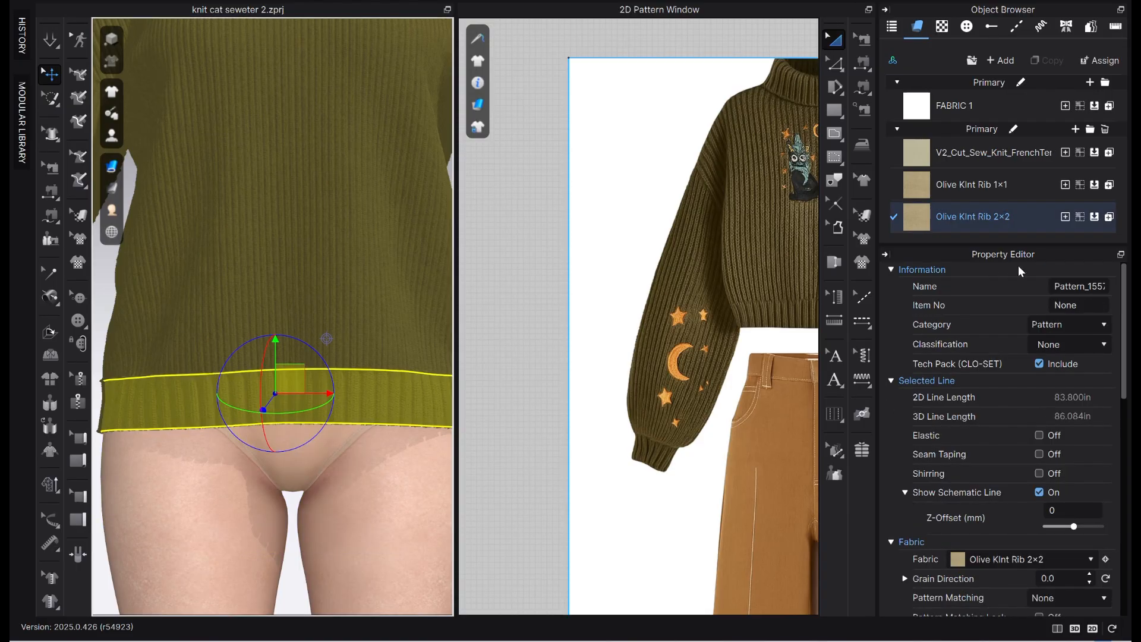
pyautogui.scroll(-6, 1004, 440)
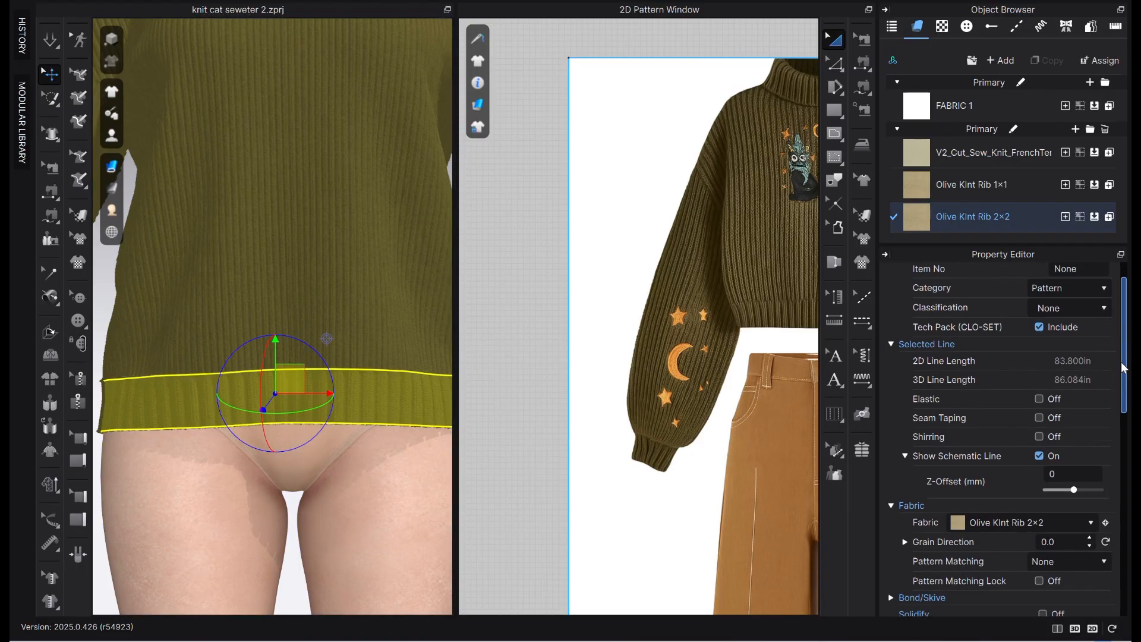
pyautogui.click(973, 217)
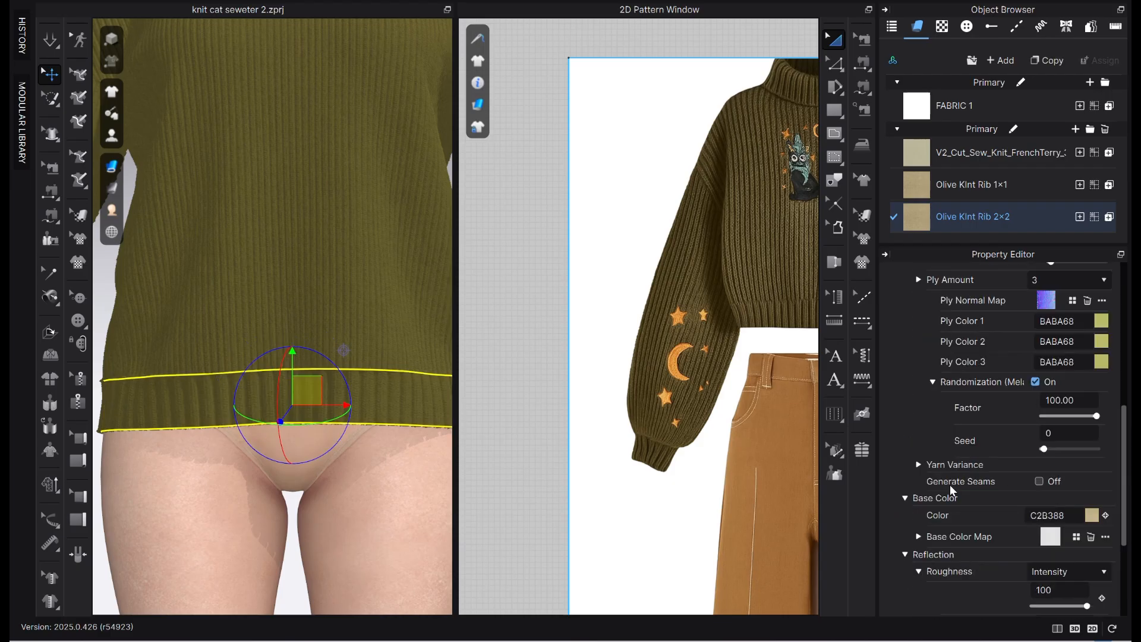
pyautogui.click(1037, 482)
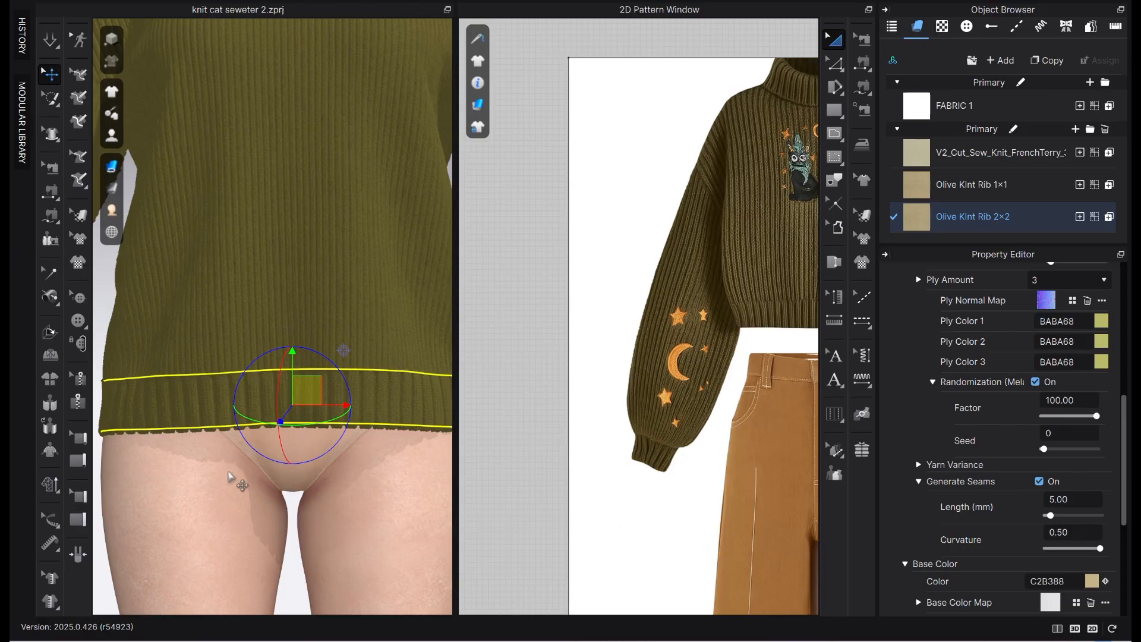
pyautogui.click(189, 500)
pyautogui.moveTo(184, 515); pyautogui.dragTo(158, 520, button='right')
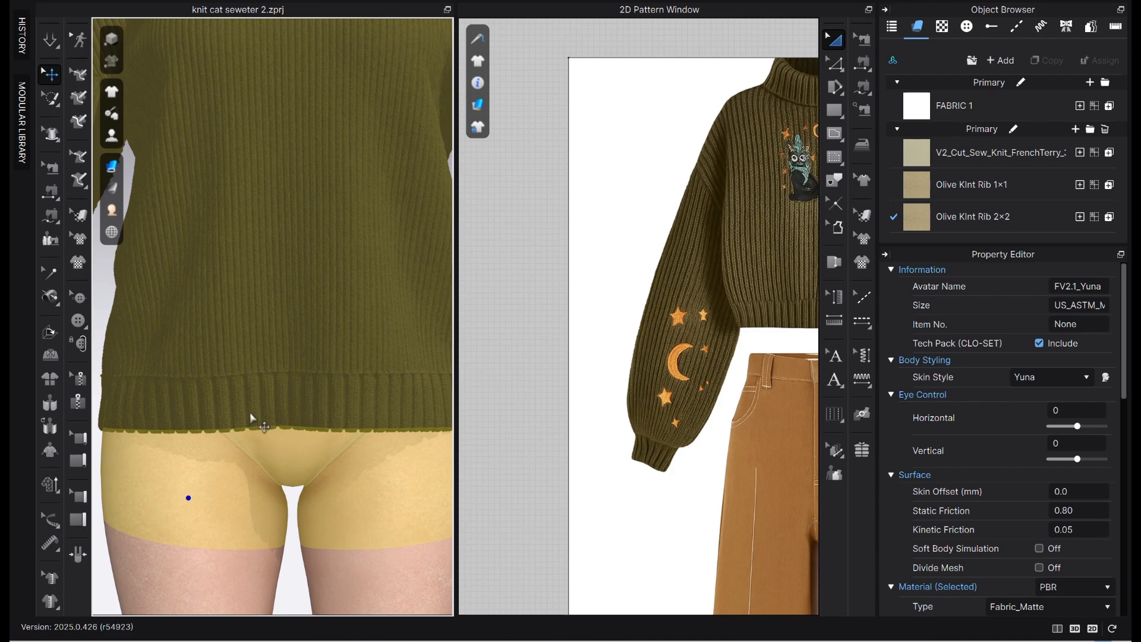
# - Apply the Olive KInt Rib 2×2 fabric to both sleeve cuff patterns
pyautogui.scroll(-5, 322, 523)
pyautogui.moveTo(319, 376); pyautogui.dragTo(402, 416, button='middle')
pyautogui.scroll(-2, 169, 423)
pyautogui.moveTo(228, 383); pyautogui.dragTo(102, 419, button='middle')
pyautogui.moveTo(364, 395); pyautogui.dragTo(487, 363, button='middle')
pyautogui.scroll(1, 445, 378)
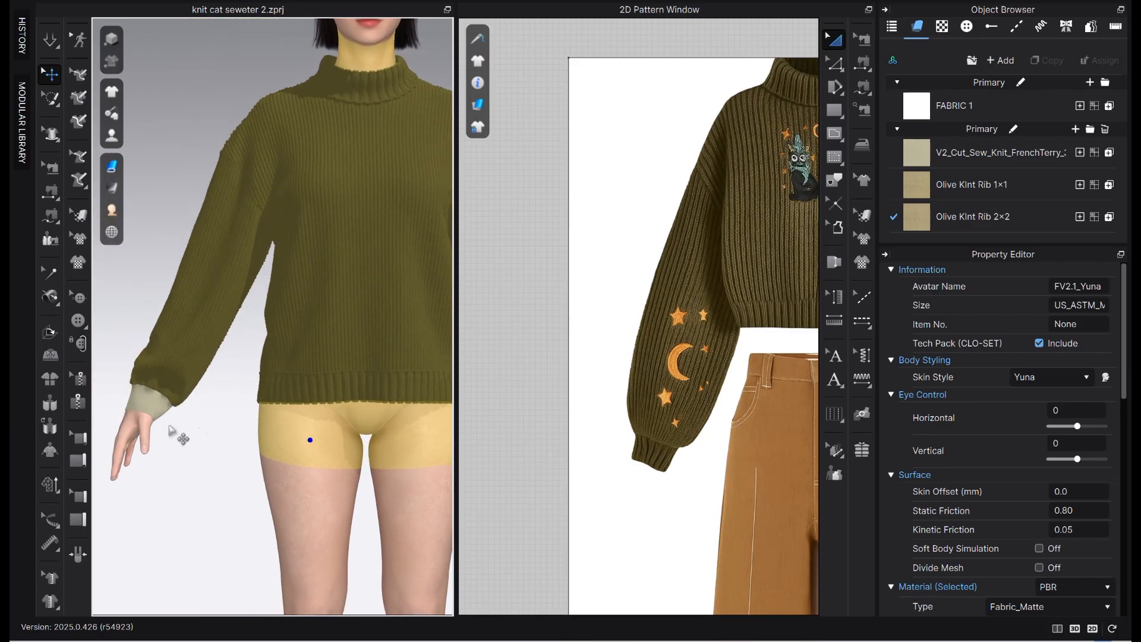
pyautogui.click(153, 415)
pyautogui.scroll(-3, 590, 441)
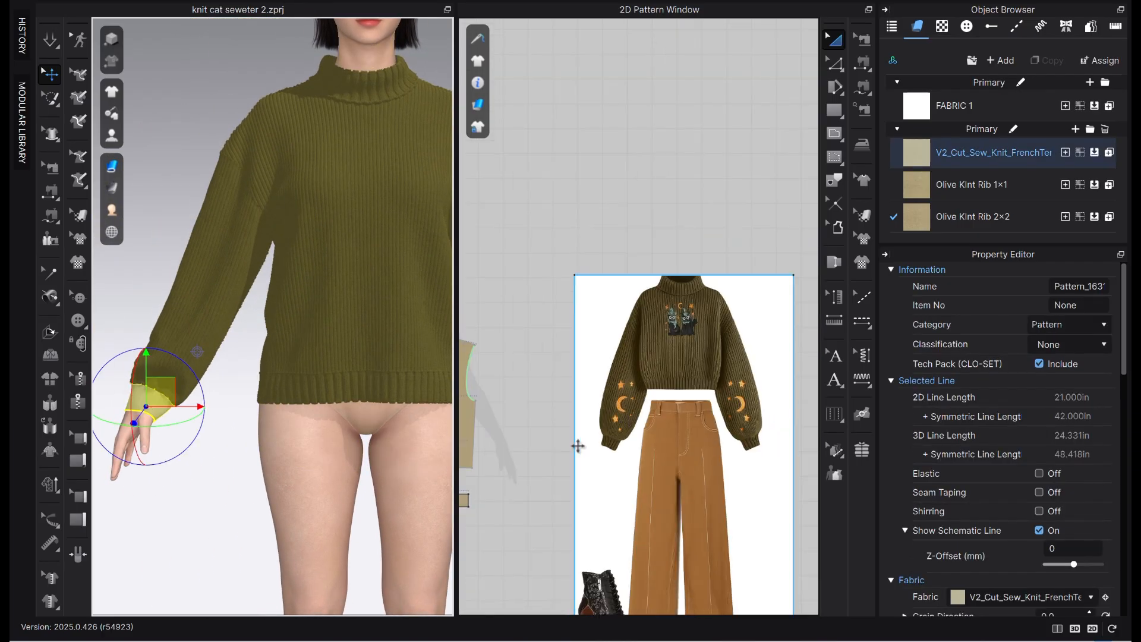
pyautogui.scroll(-2, 590, 441)
pyautogui.scroll(2, 713, 396)
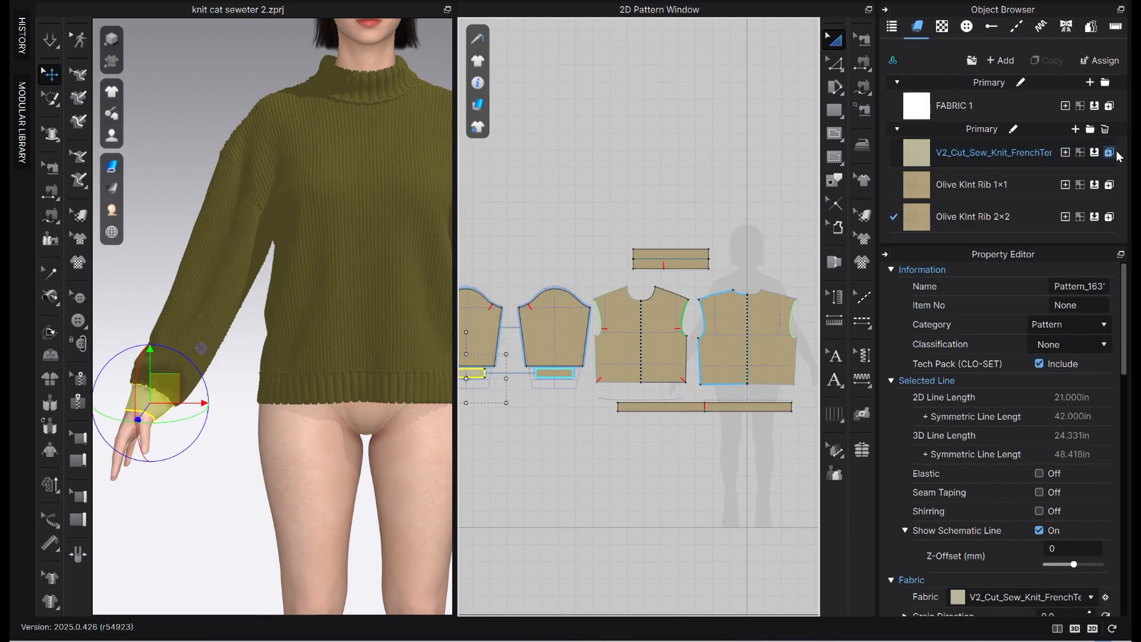
pyautogui.click(1095, 217)
pyautogui.click(487, 447)
# - Flip the normal of the turtleneck collar pattern
pyautogui.scroll(2, 368, 393)
pyautogui.moveTo(369, 392); pyautogui.dragTo(316, 512, button='middle')
pyautogui.scroll(2, 313, 143)
pyautogui.moveTo(315, 96); pyautogui.dragTo(284, 326, button='middle')
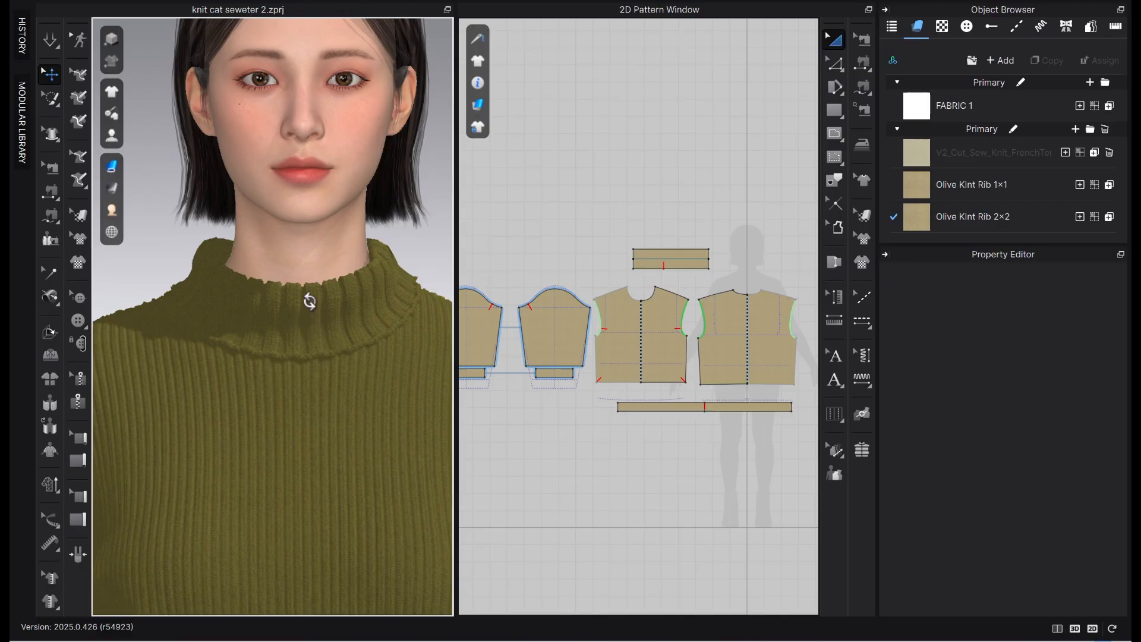
pyautogui.rightClick(310, 301)
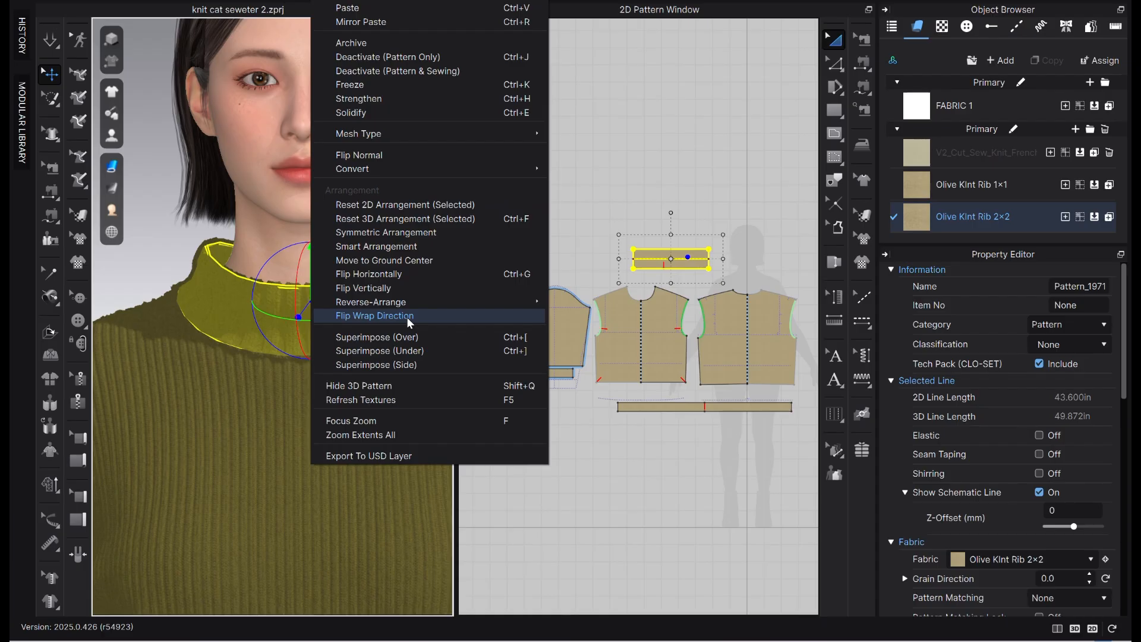
pyautogui.click(381, 155)
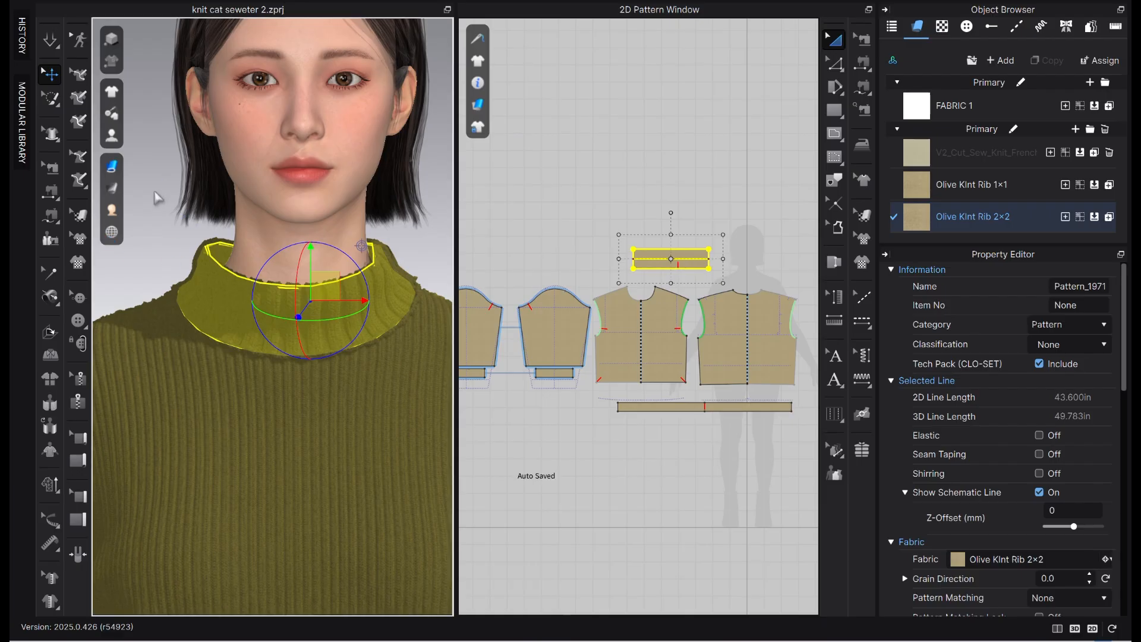
pyautogui.click(148, 174)
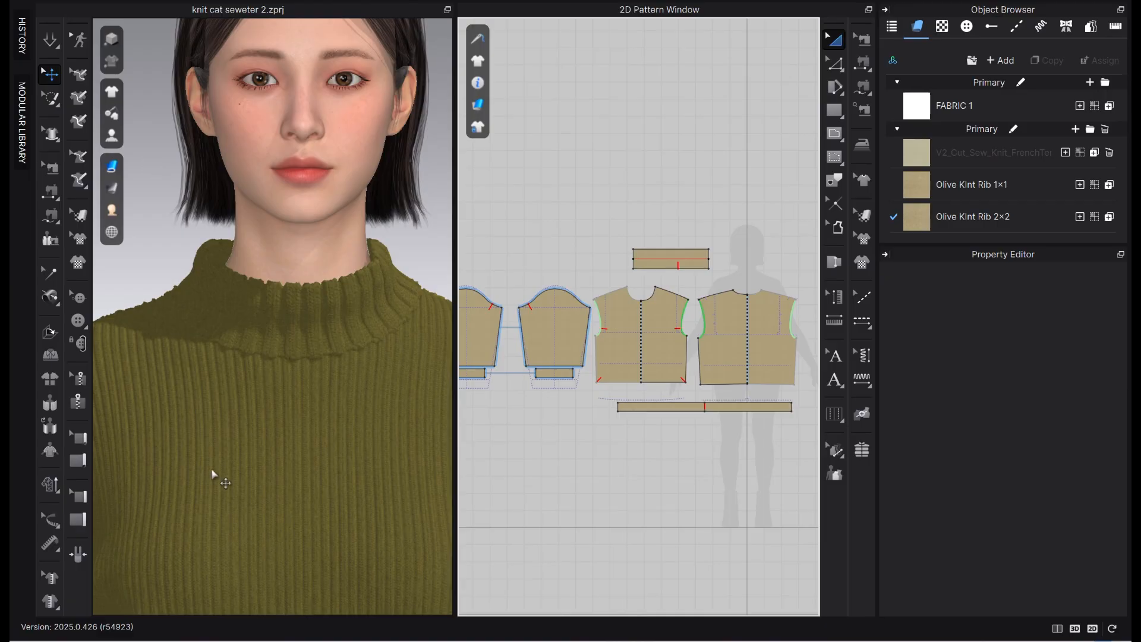
# - Simulate the whole sweater with the flipped collar and the 2×2 rib cuffs, and check its drape
pyautogui.scroll(-5, 378, 349)
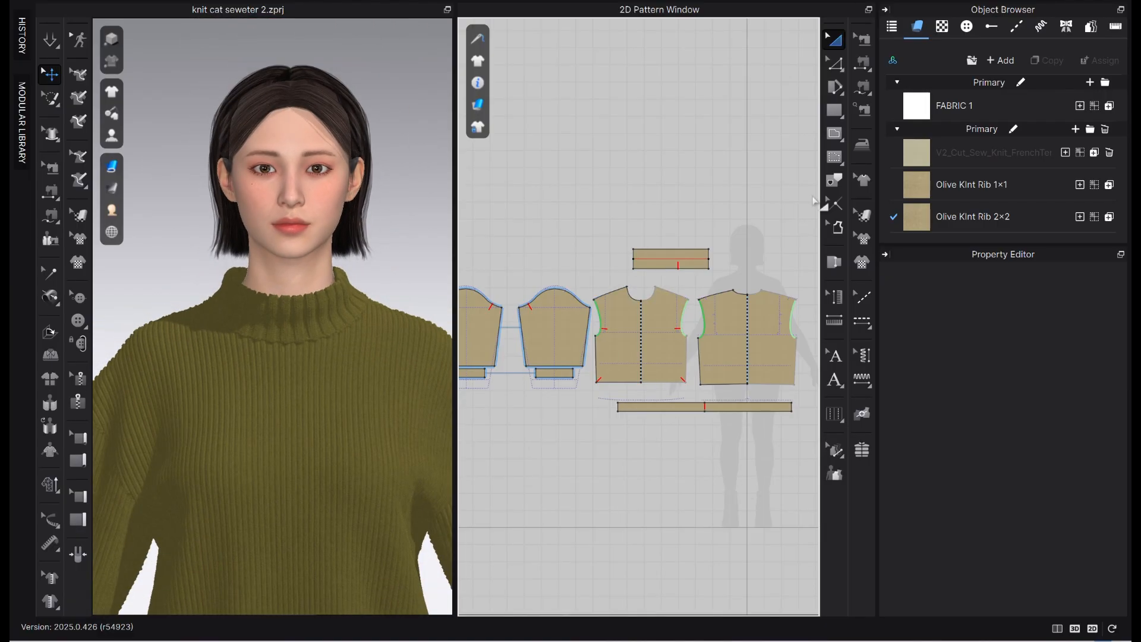
pyautogui.scroll(-6, 305, 416)
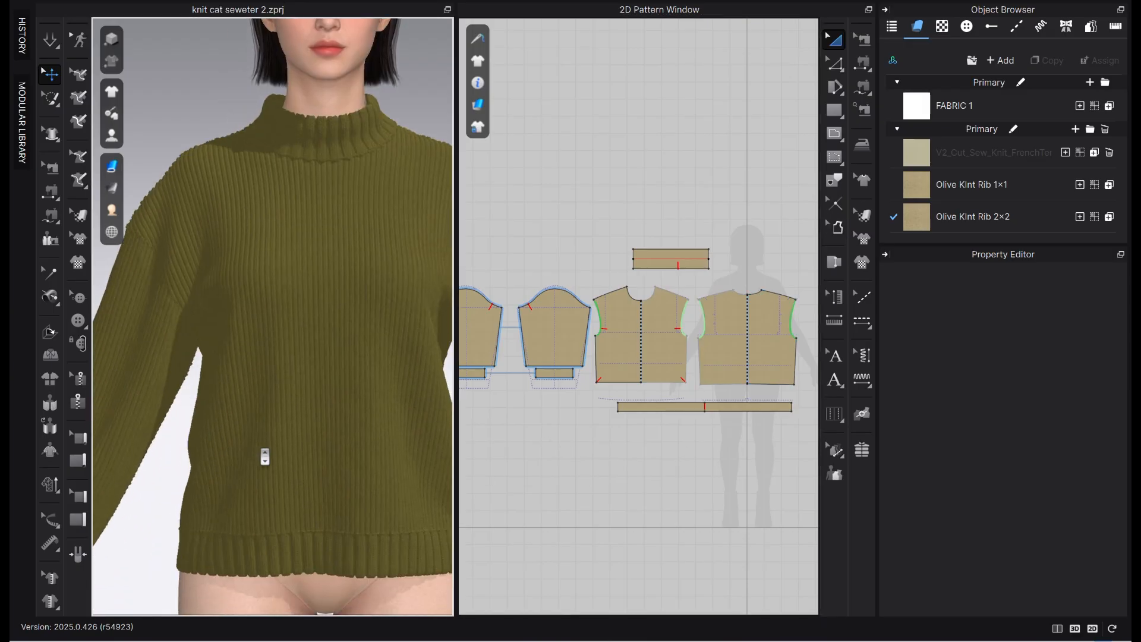
pyautogui.moveTo(280, 466); pyautogui.dragTo(243, 501, button='right')
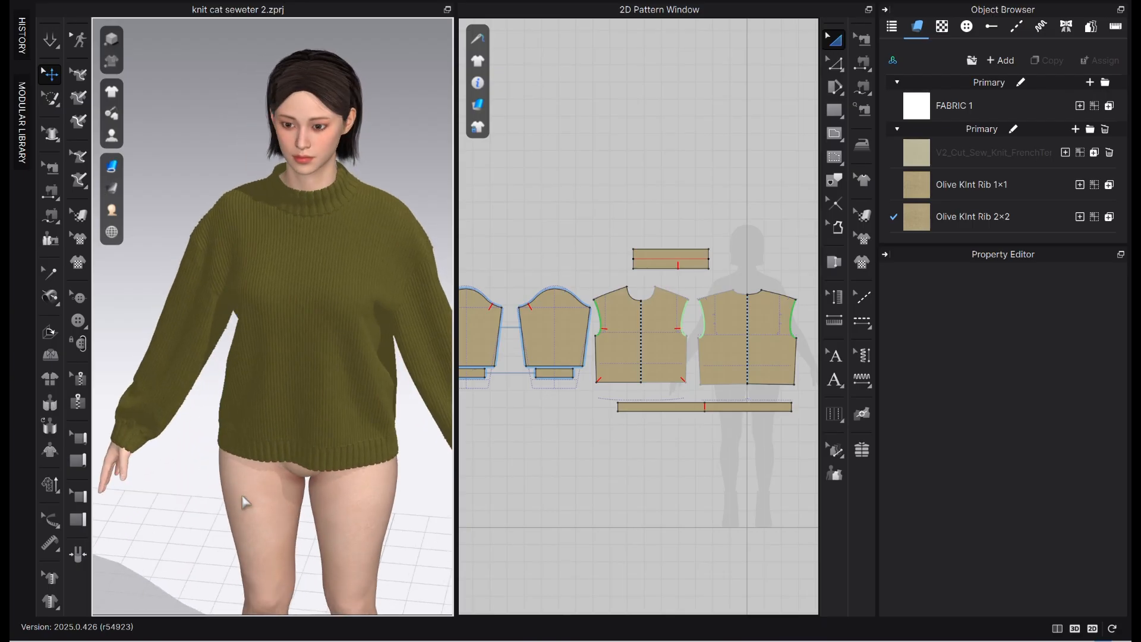
pyautogui.press('space')
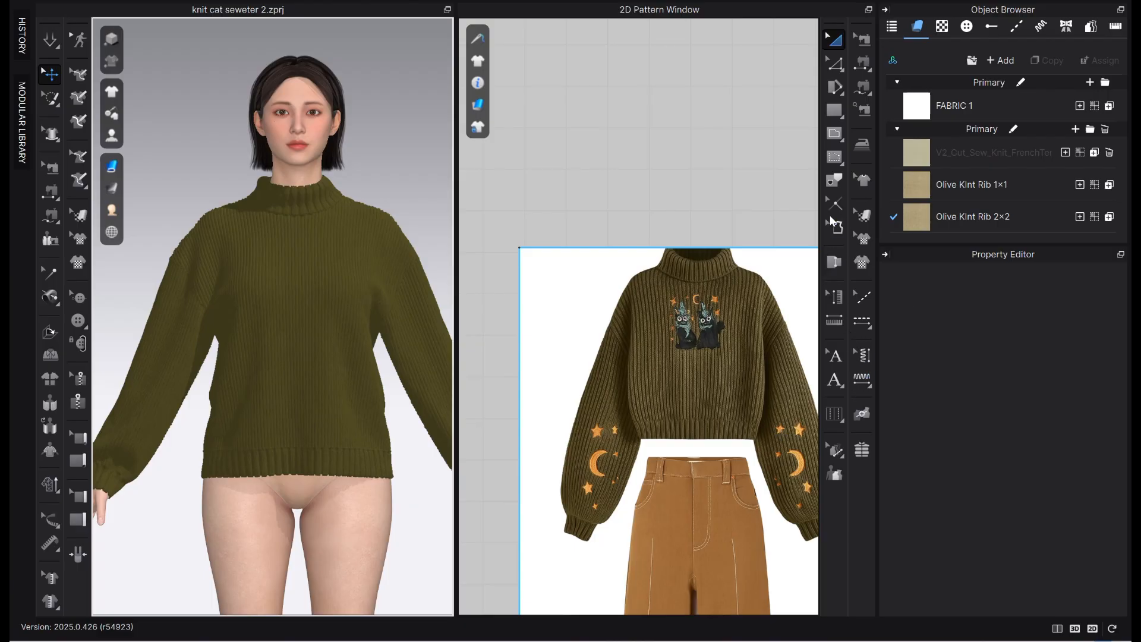
# - Steam the full length of the hem band pattern with the Steam Brush at a shrinkage of -5 %
pyautogui.click(861, 145)
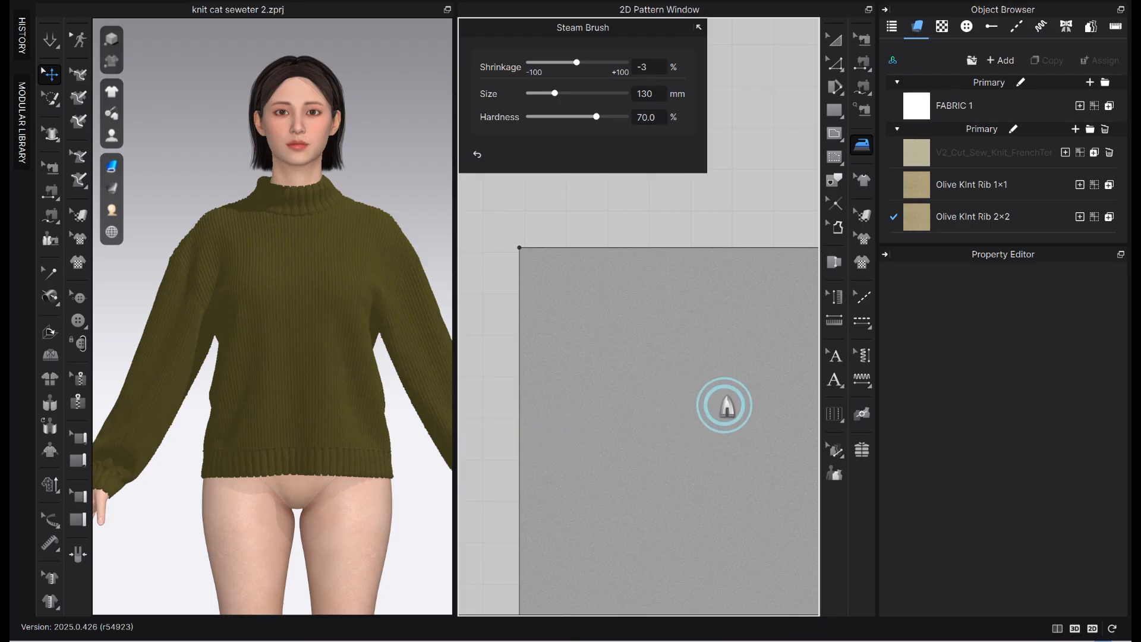
pyautogui.scroll(-3, 731, 396)
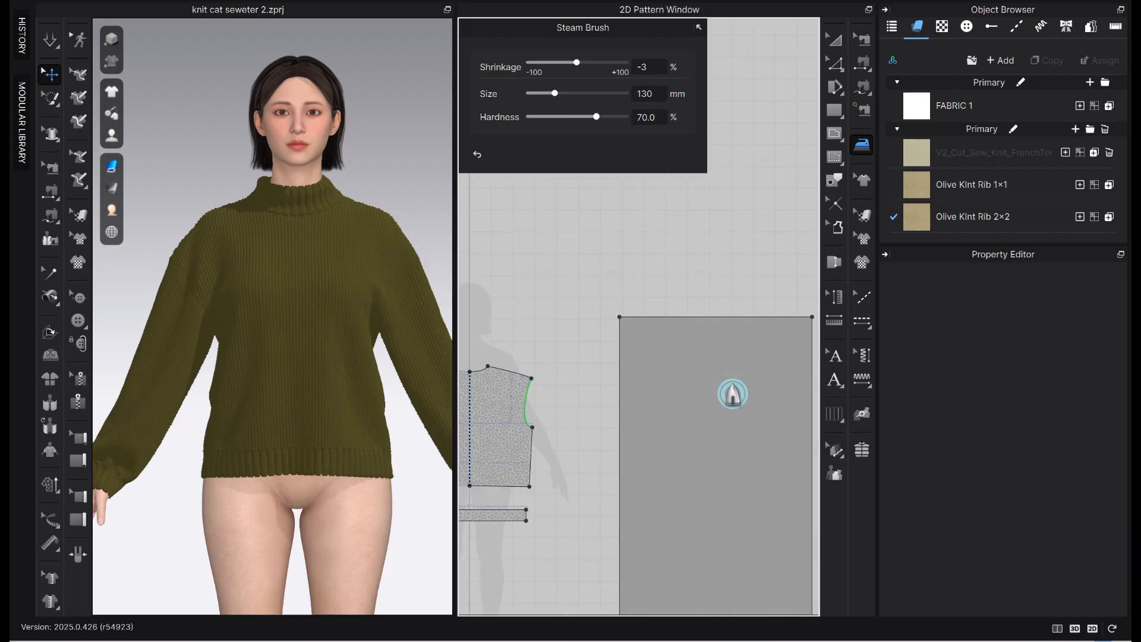
pyautogui.scroll(-3, 732, 394)
pyautogui.scroll(2, 630, 457)
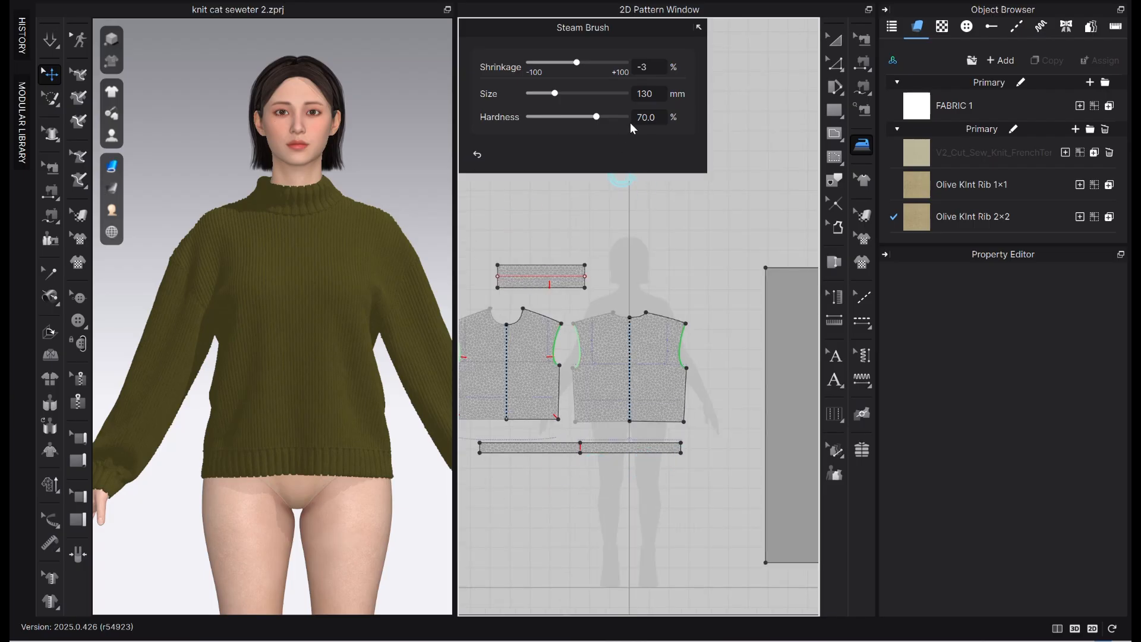
pyautogui.click(648, 67)
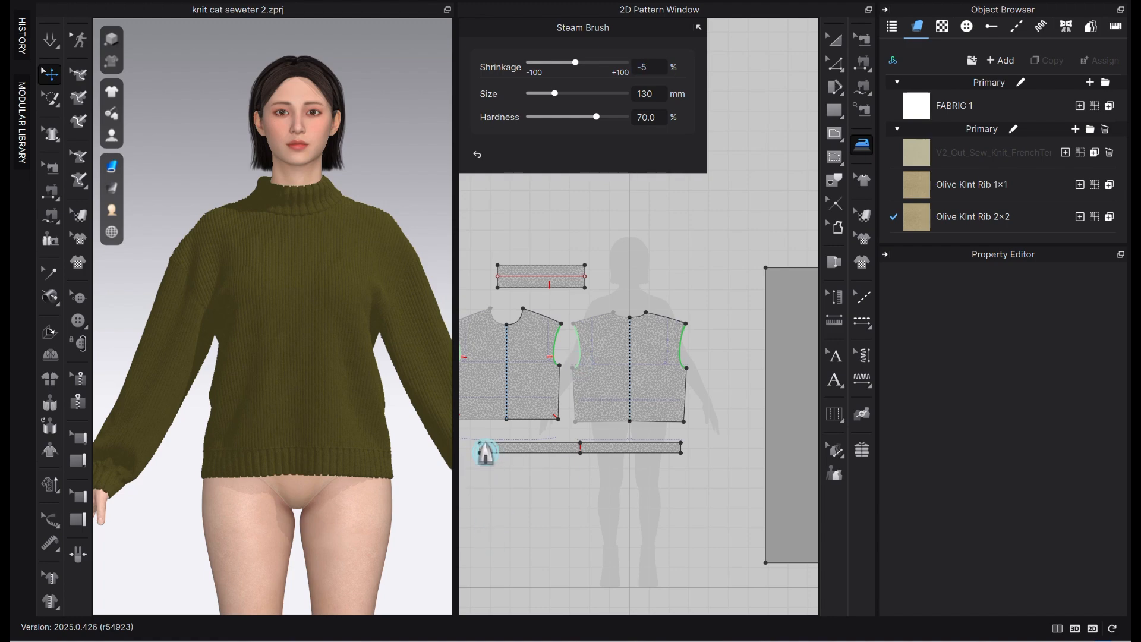
pyautogui.scroll(2, 499, 457)
pyautogui.scroll(-3, 529, 473)
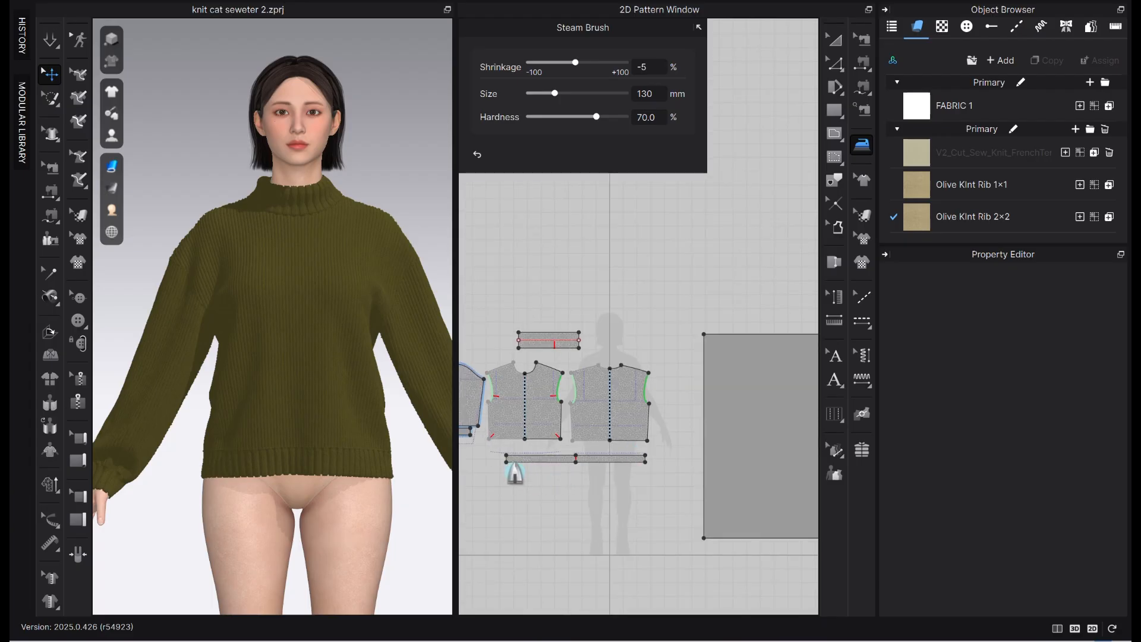
pyautogui.scroll(2, 509, 466)
pyautogui.moveTo(506, 450); pyautogui.dragTo(754, 449)
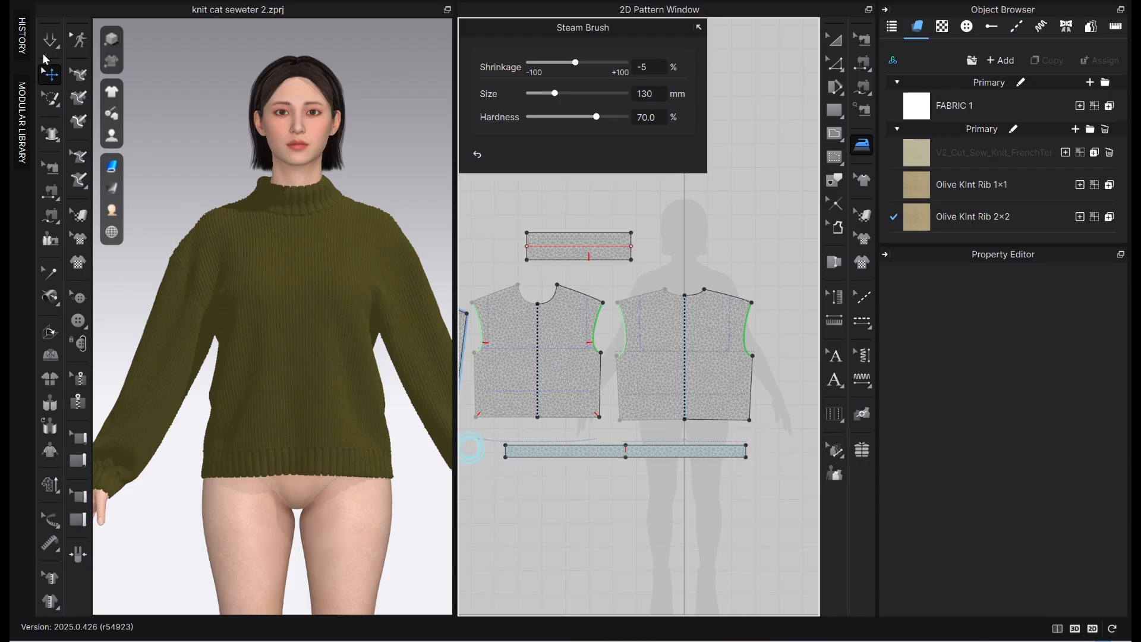
# - Simulate the sweater to drape the steamed hem band on the avatar
pyautogui.click(49, 43)
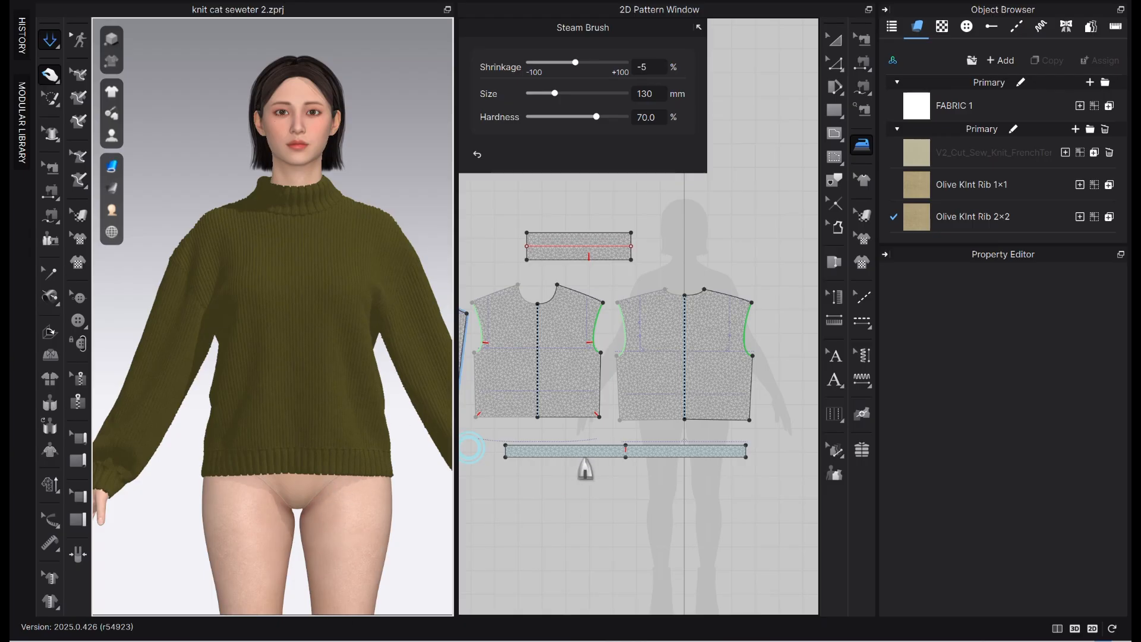
pyautogui.scroll(-2, 523, 470)
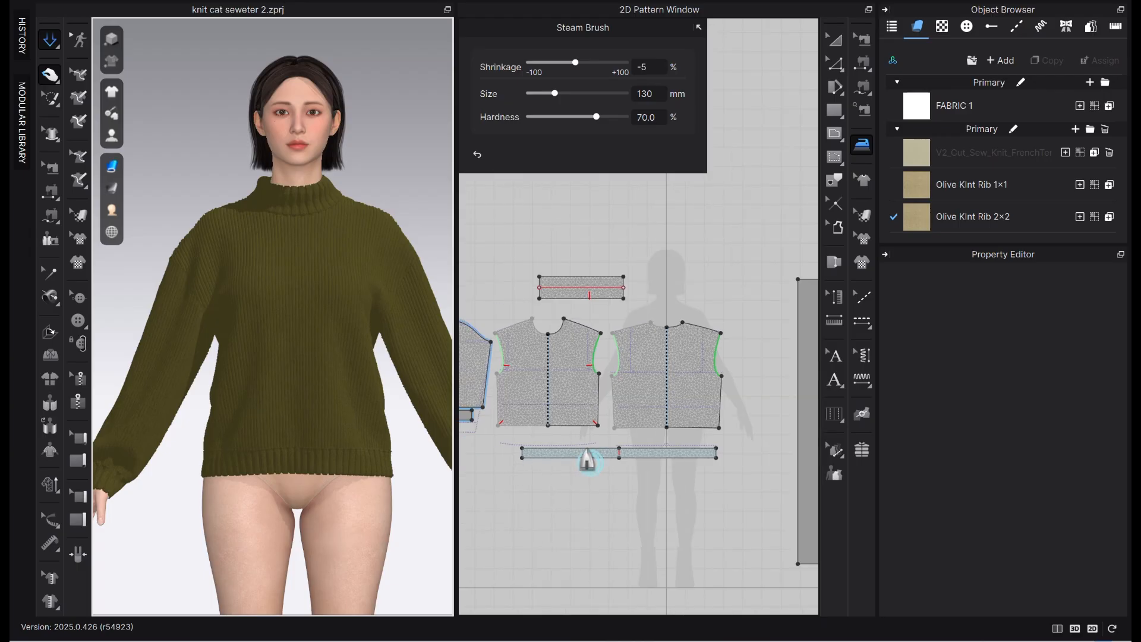
pyautogui.scroll(-1, 588, 462)
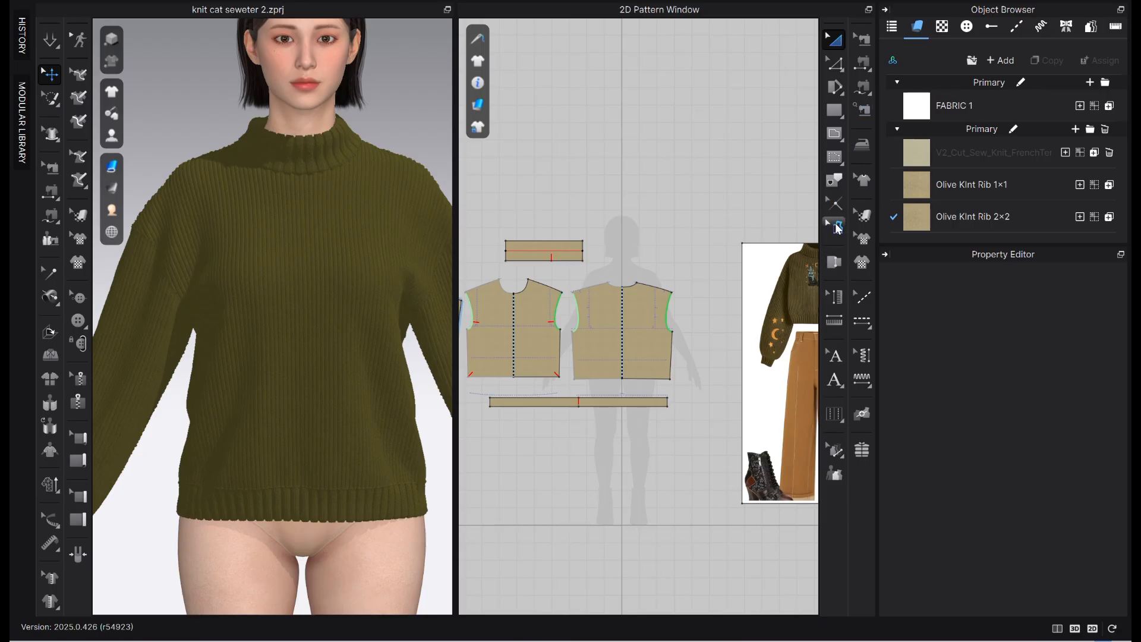
# - Steam the hem band again at a shrinkage of -10 % and run the simulation on the sweater
pyautogui.click(861, 144)
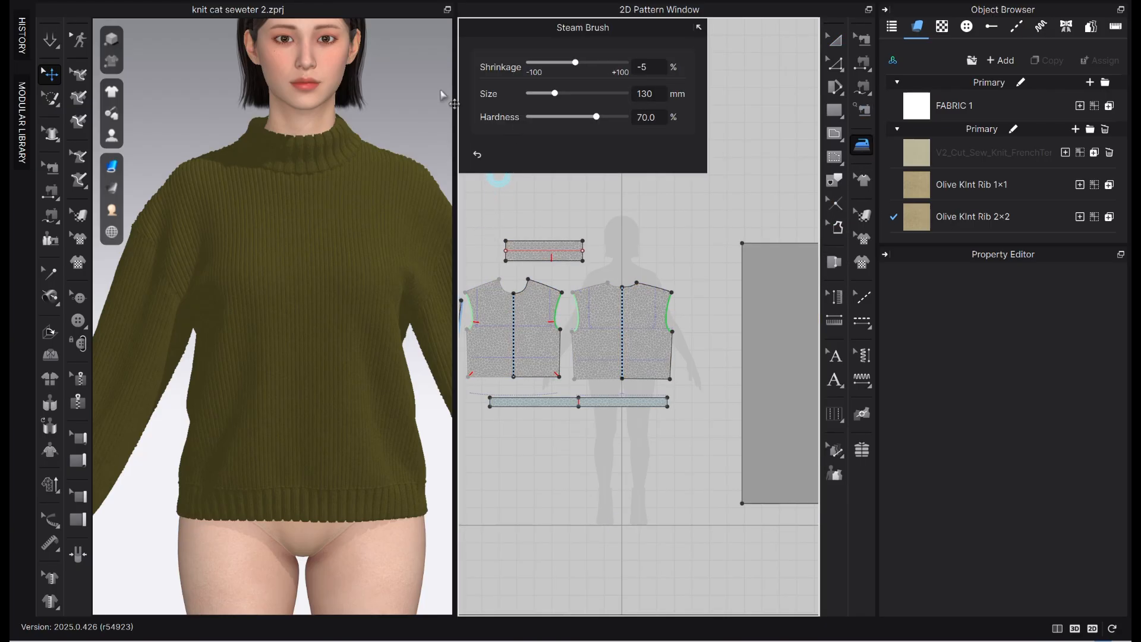
pyautogui.doubleClick(643, 66)
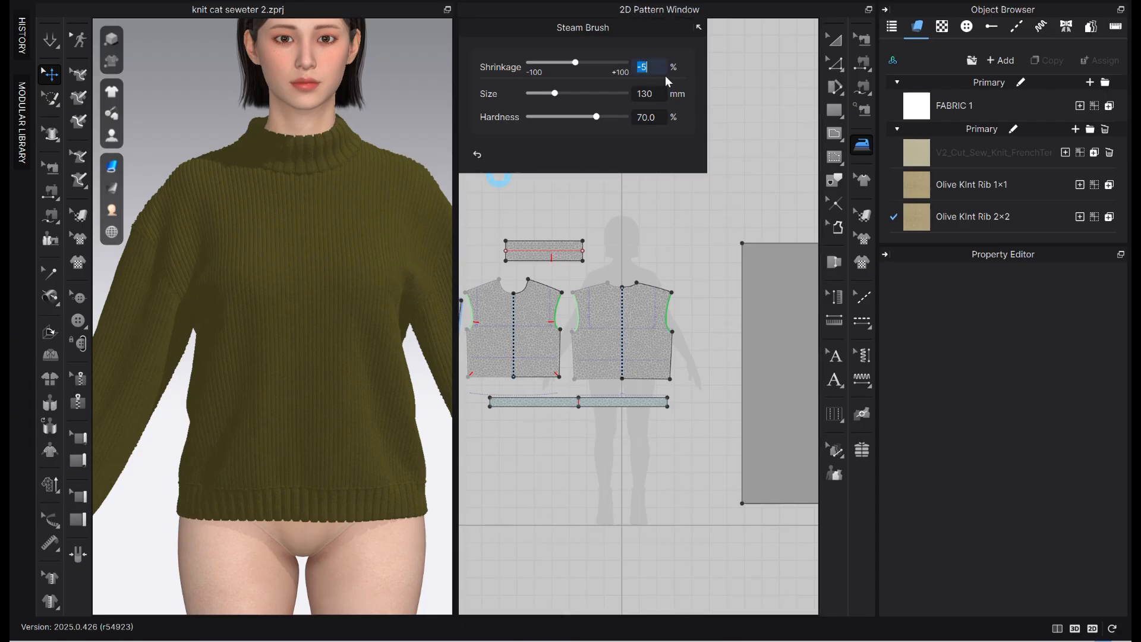
pyautogui.write('-10')
pyautogui.scroll(2, 625, 433)
pyautogui.scroll(4, 687, 408)
pyautogui.scroll(-2, 705, 437)
pyautogui.scroll(2, 796, 382)
pyautogui.scroll(-3, 753, 402)
pyautogui.scroll(-1, 481, 393)
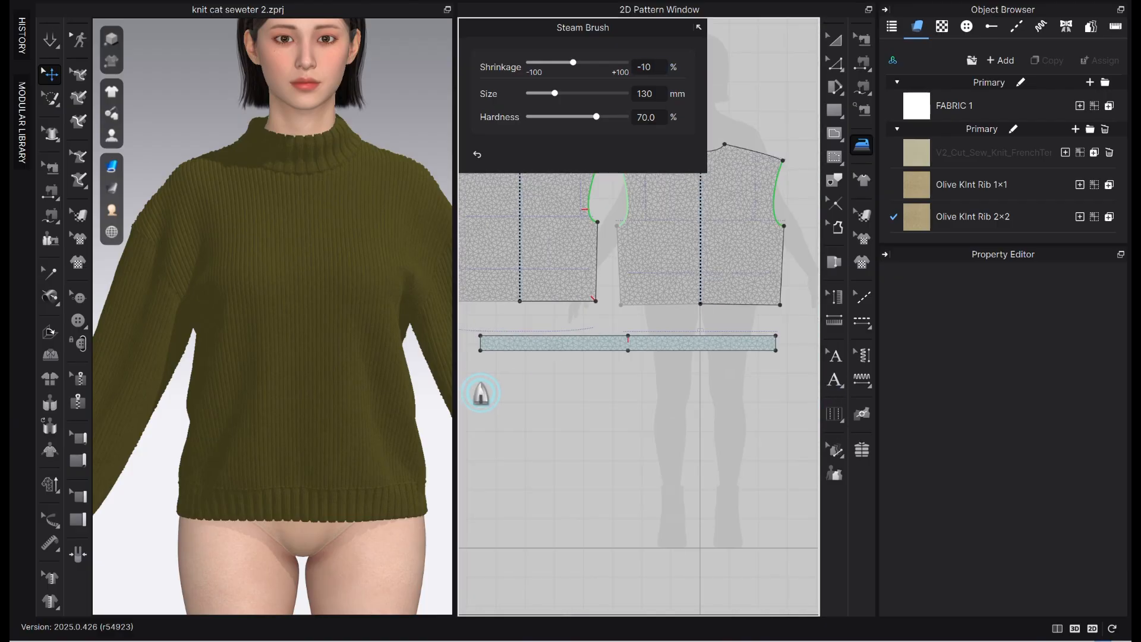
pyautogui.moveTo(475, 357)
pyautogui.mouseDown()
pyautogui.moveTo(790, 354)
pyautogui.moveTo(487, 359)
pyautogui.mouseUp()
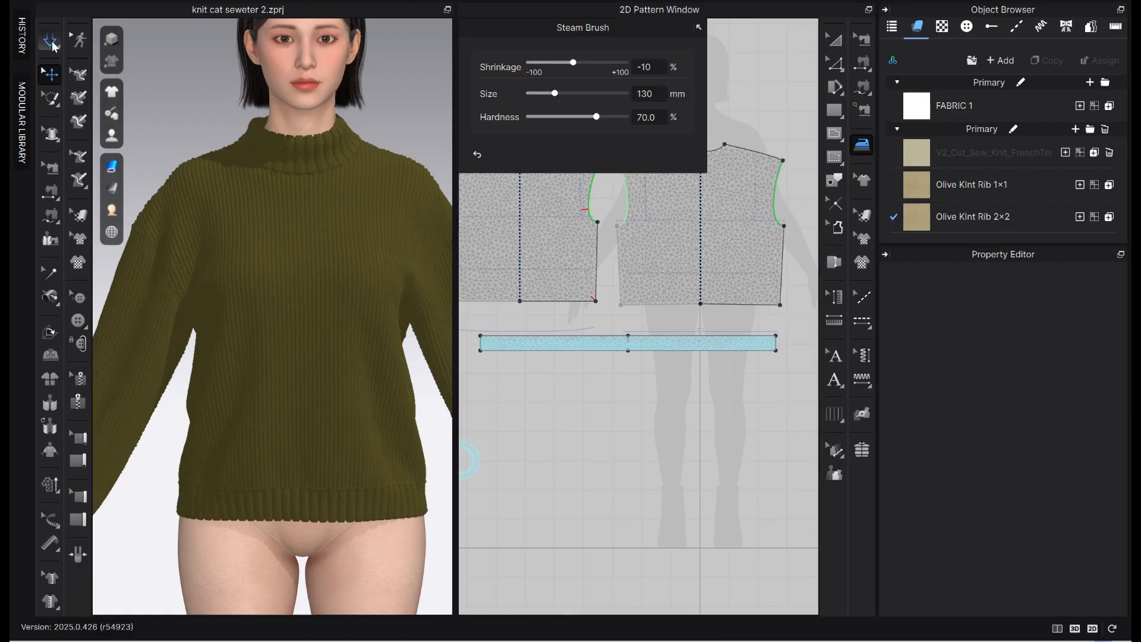
pyautogui.click(55, 47)
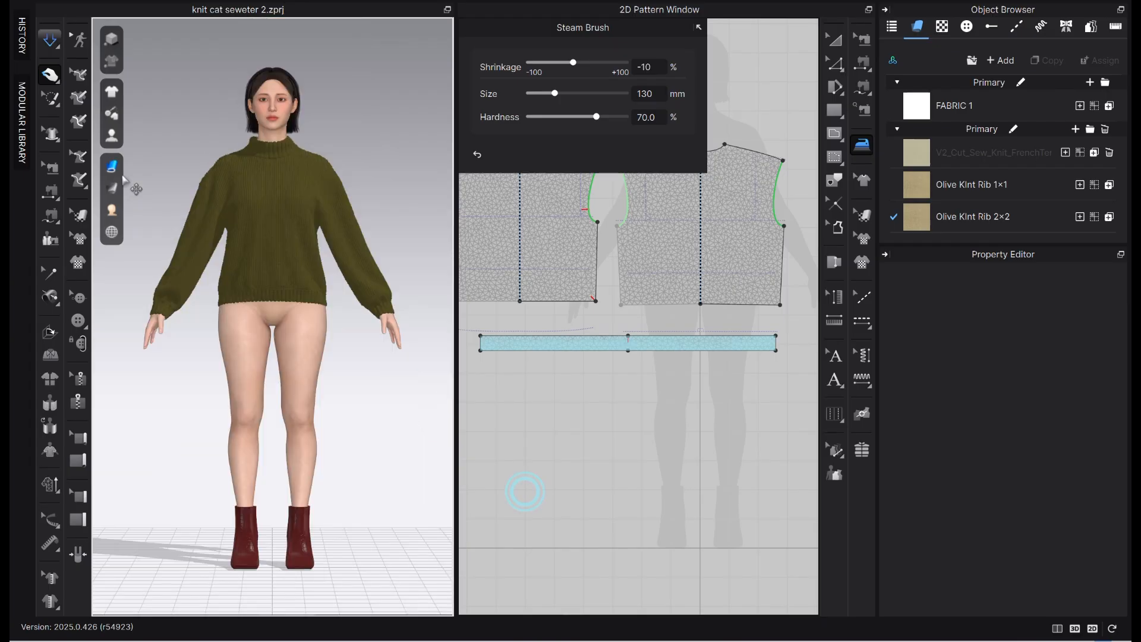
pyautogui.press('space')
# - Turn off the knitwear display of the garment in the 3D view
pyautogui.moveTo(109, 169)
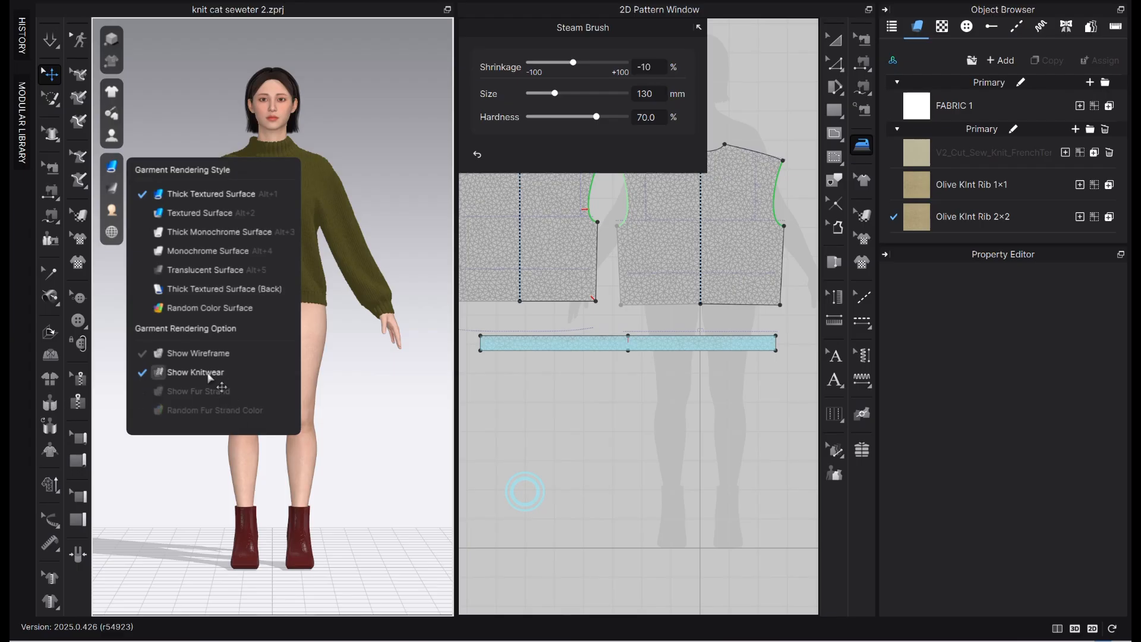
pyautogui.click(146, 374)
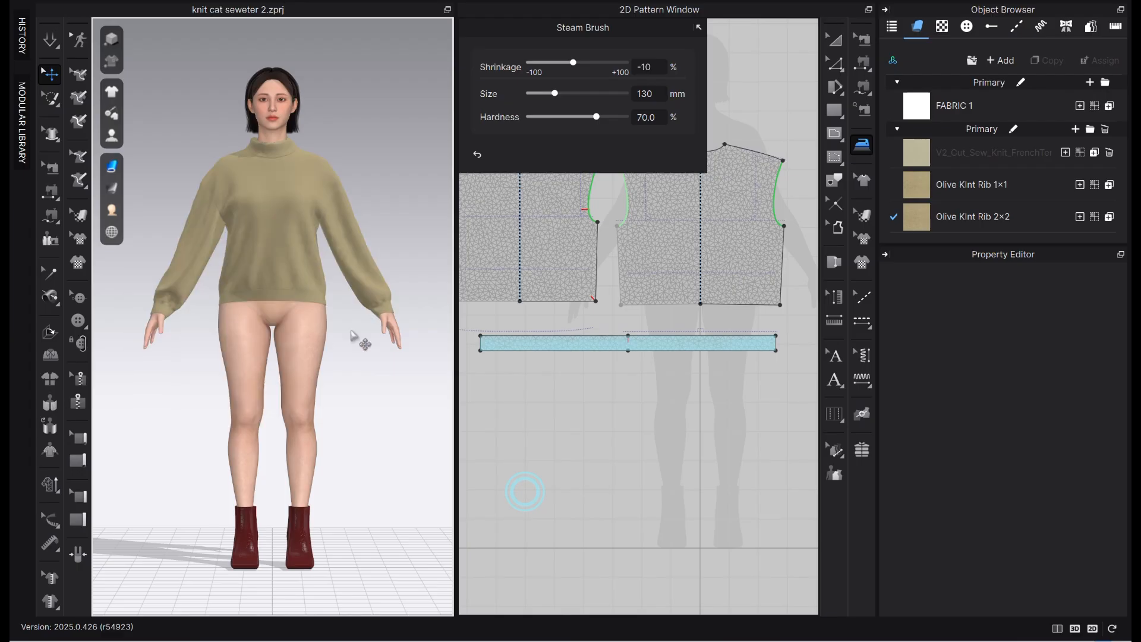
pyautogui.scroll(5, 304, 267)
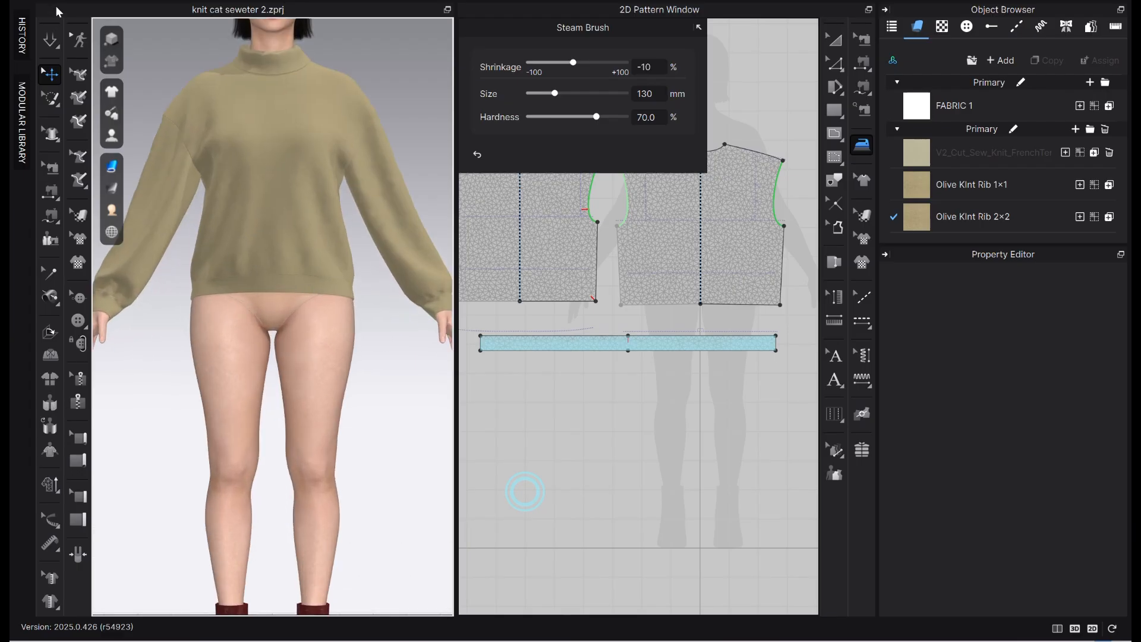
# - With simulation running, tug the sweater's front body and hem band into place on both sides, checking the back
pyautogui.click(53, 41)
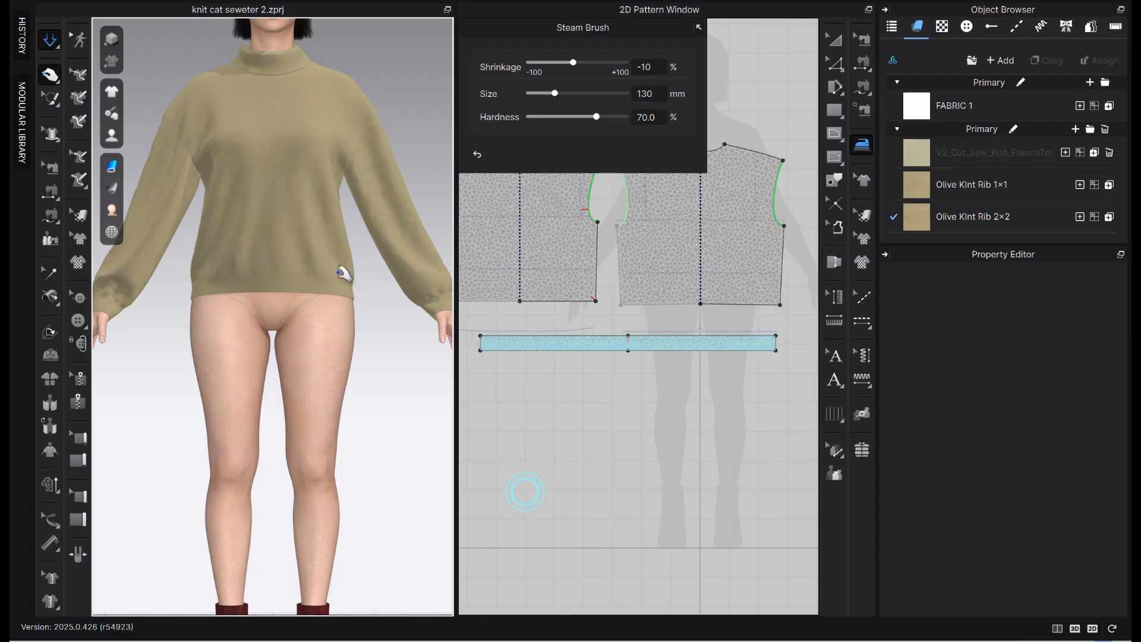
pyautogui.moveTo(341, 275); pyautogui.dragTo(351, 230)
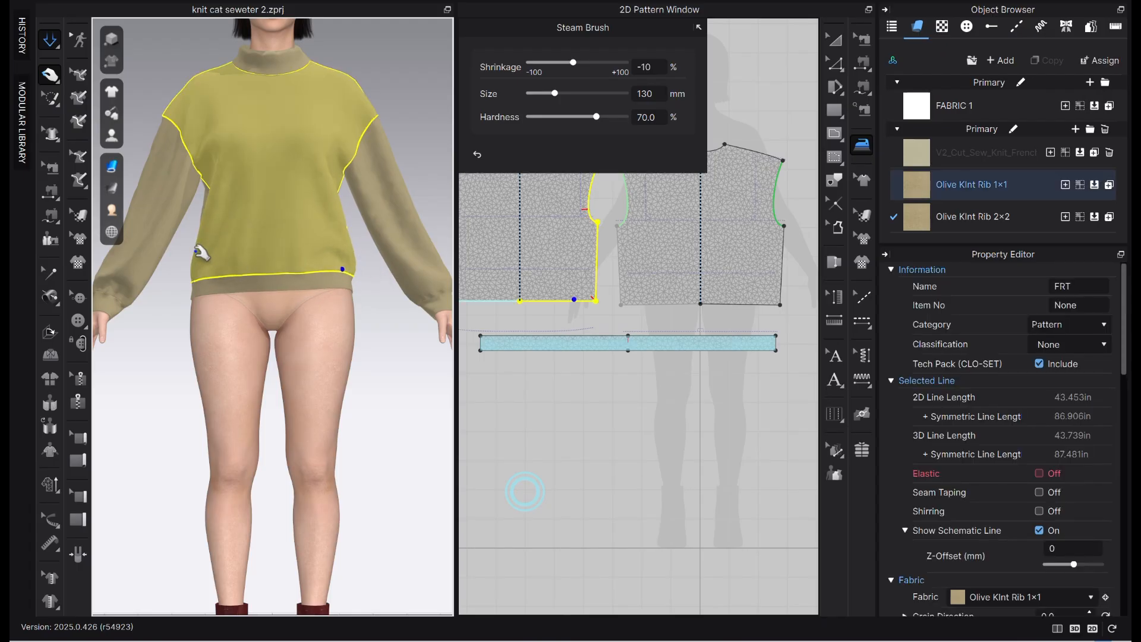
pyautogui.moveTo(194, 256)
pyautogui.mouseDown()
pyautogui.moveTo(205, 218)
pyautogui.moveTo(207, 262)
pyautogui.mouseUp()
pyautogui.moveTo(350, 262); pyautogui.dragTo(347, 287)
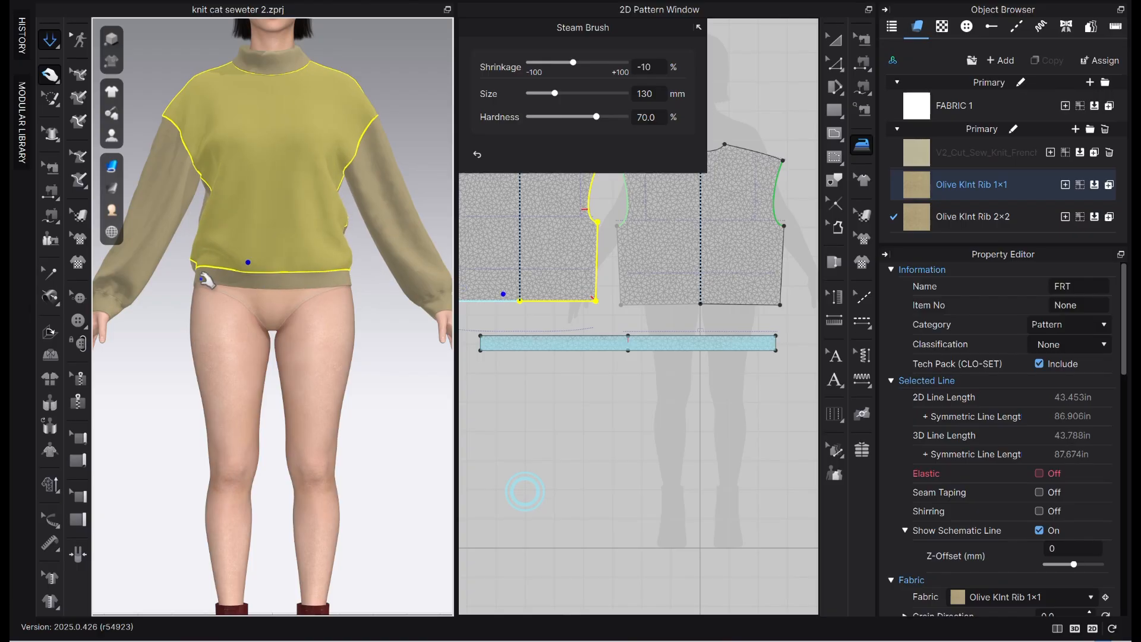
pyautogui.click(199, 287)
pyautogui.moveTo(359, 295); pyautogui.dragTo(476, 331, button='right')
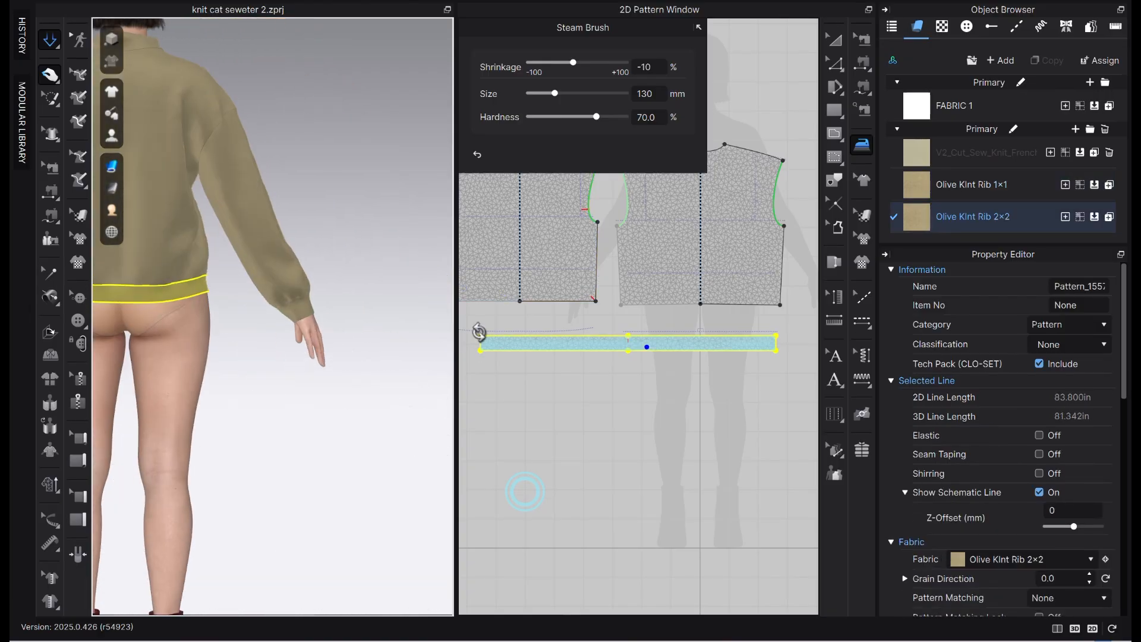
pyautogui.click(181, 261)
pyautogui.moveTo(138, 255); pyautogui.dragTo(433, 339, button='right')
pyautogui.moveTo(193, 339); pyautogui.dragTo(341, 235, button='right')
pyautogui.click(341, 235)
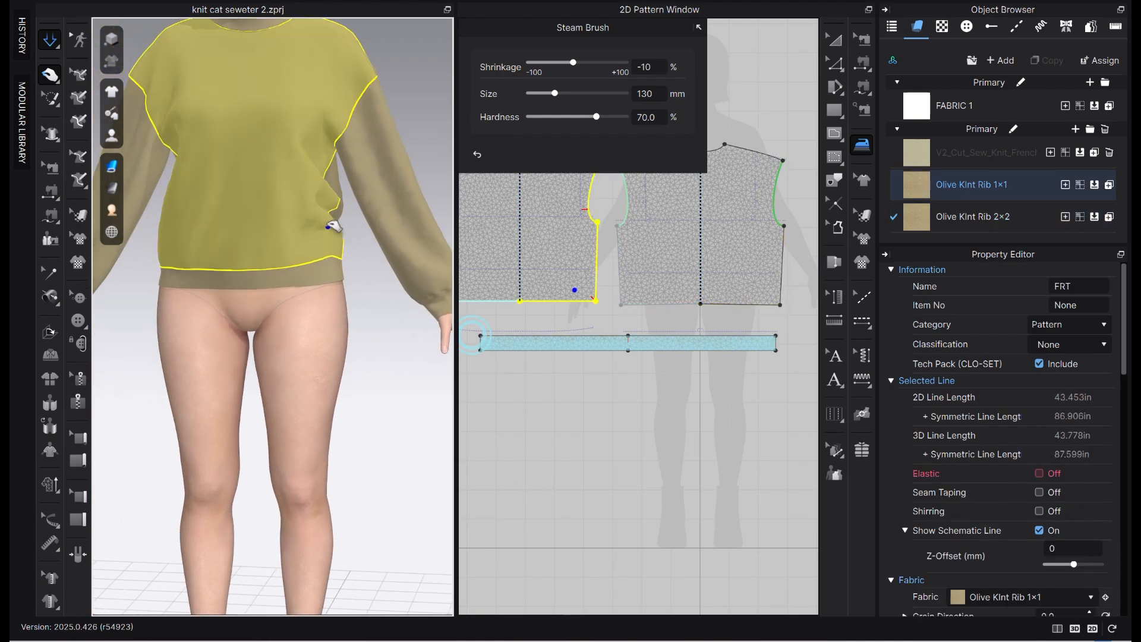
pyautogui.click(180, 274)
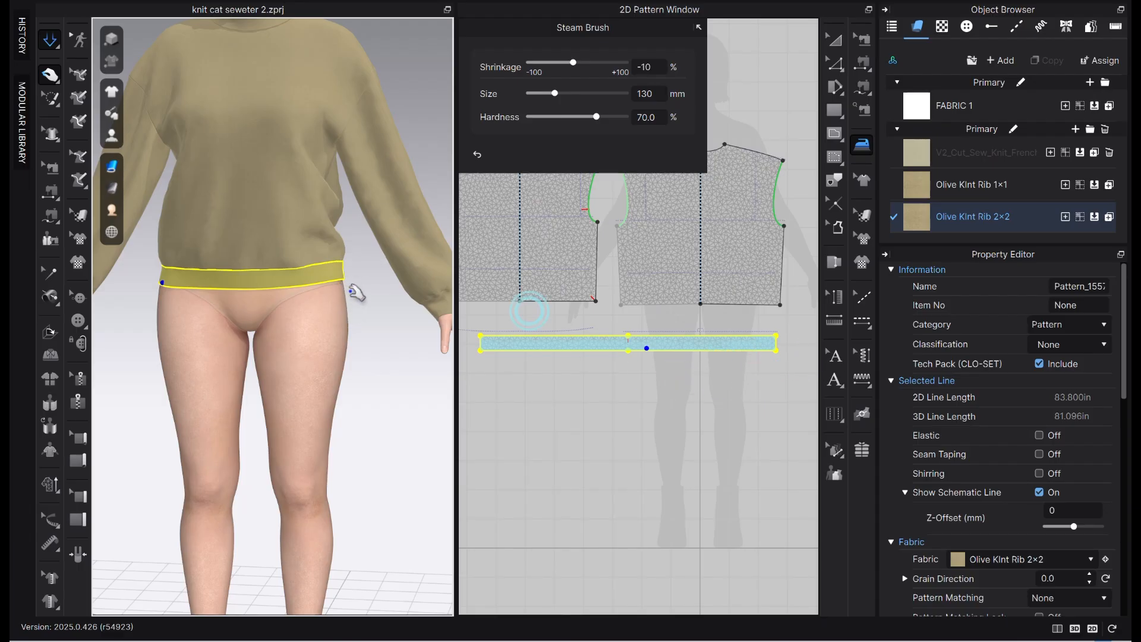
pyautogui.scroll(-4, 481, 408)
pyautogui.scroll(3, 704, 378)
pyautogui.moveTo(553, 392); pyautogui.dragTo(675, 356, button='right')
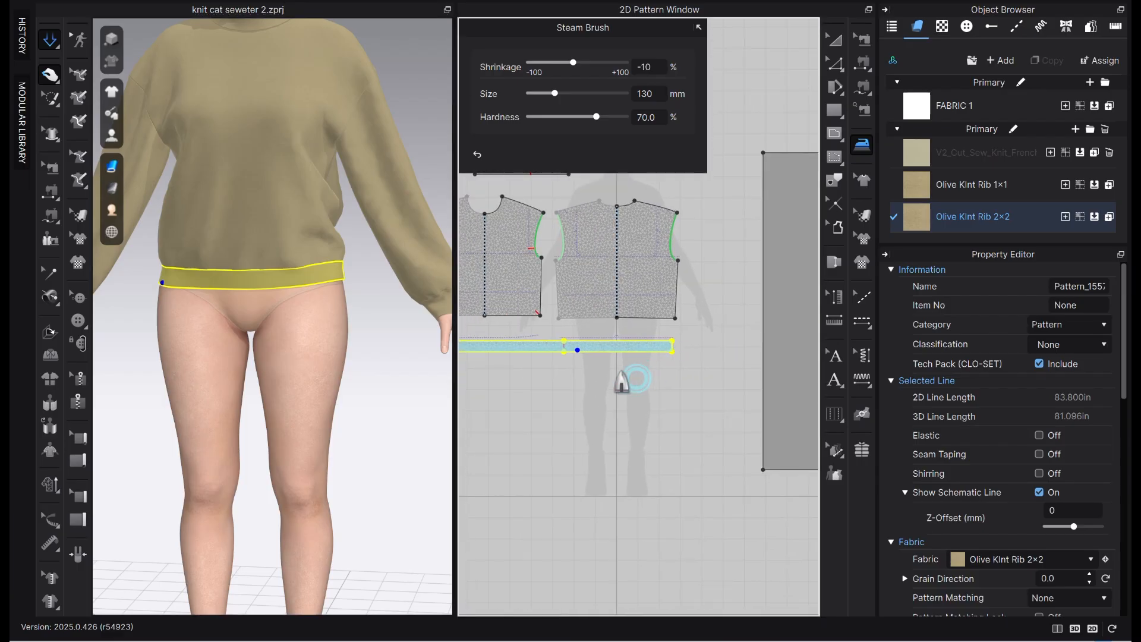
# - Stop the simulation, remove all steam from the hem band, and re-simulate while tugging the sweater's front body
pyautogui.click(53, 74)
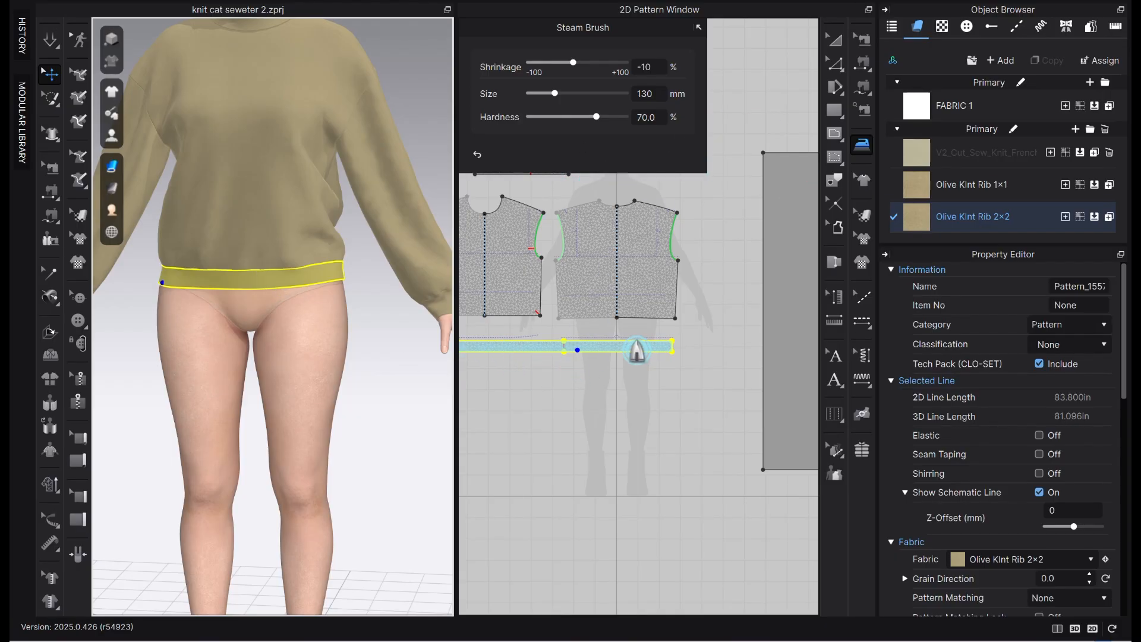
pyautogui.rightClick(644, 356)
pyautogui.click(576, 453)
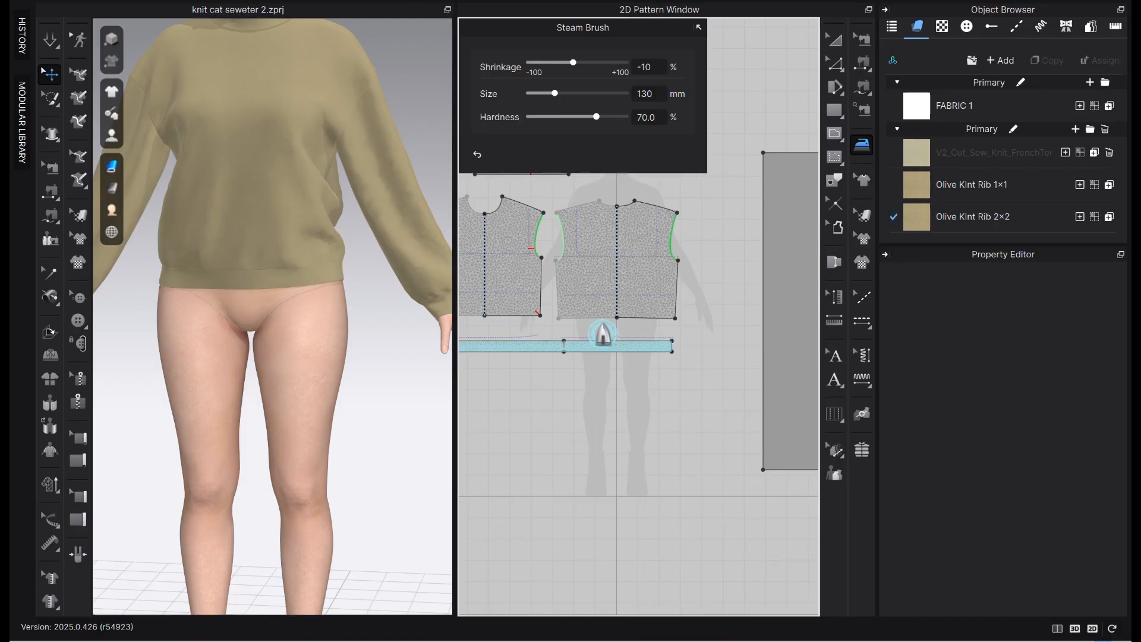
pyautogui.rightClick(612, 351)
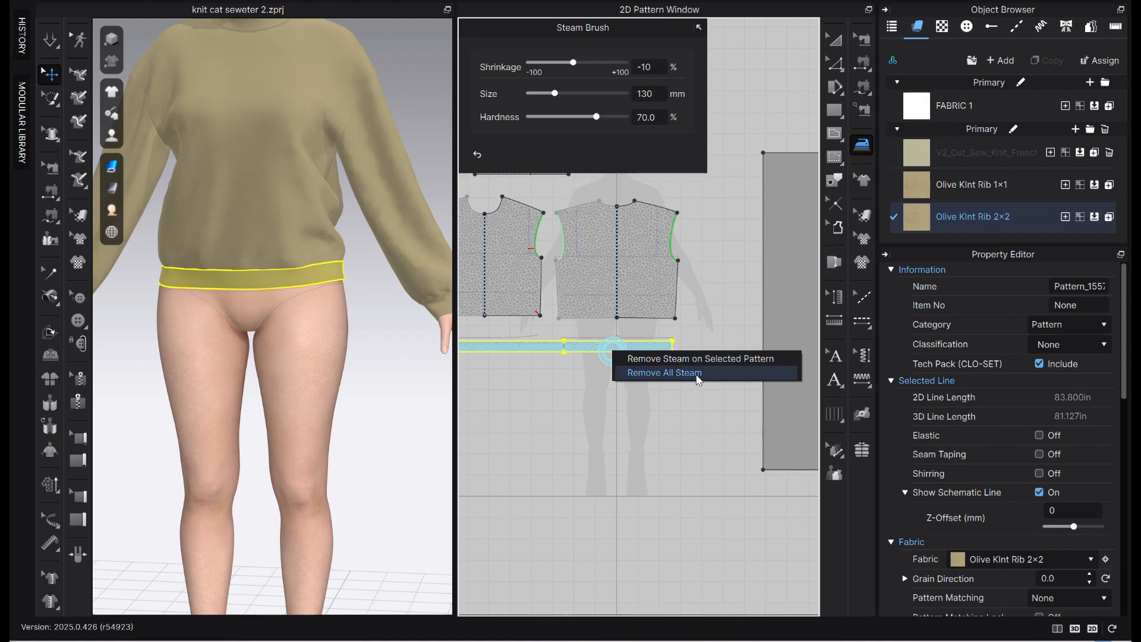
pyautogui.click(699, 373)
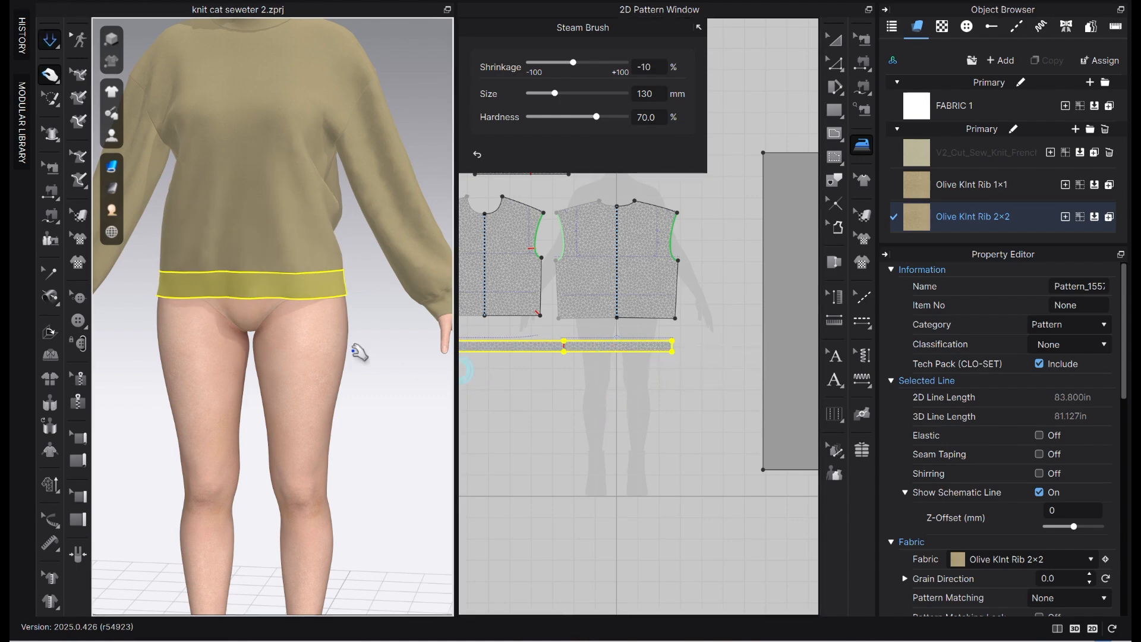
pyautogui.click(333, 255)
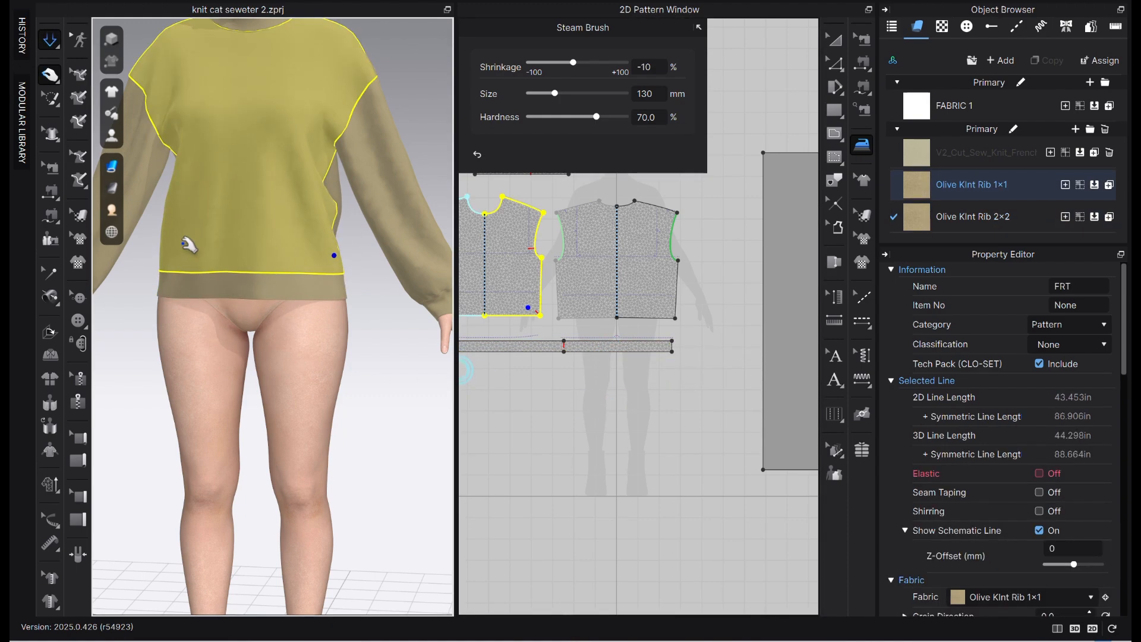
# - Compare the draped sweater's hem band and overall shape with the sweater in the reference outfit image
pyautogui.scroll(-4, 775, 343)
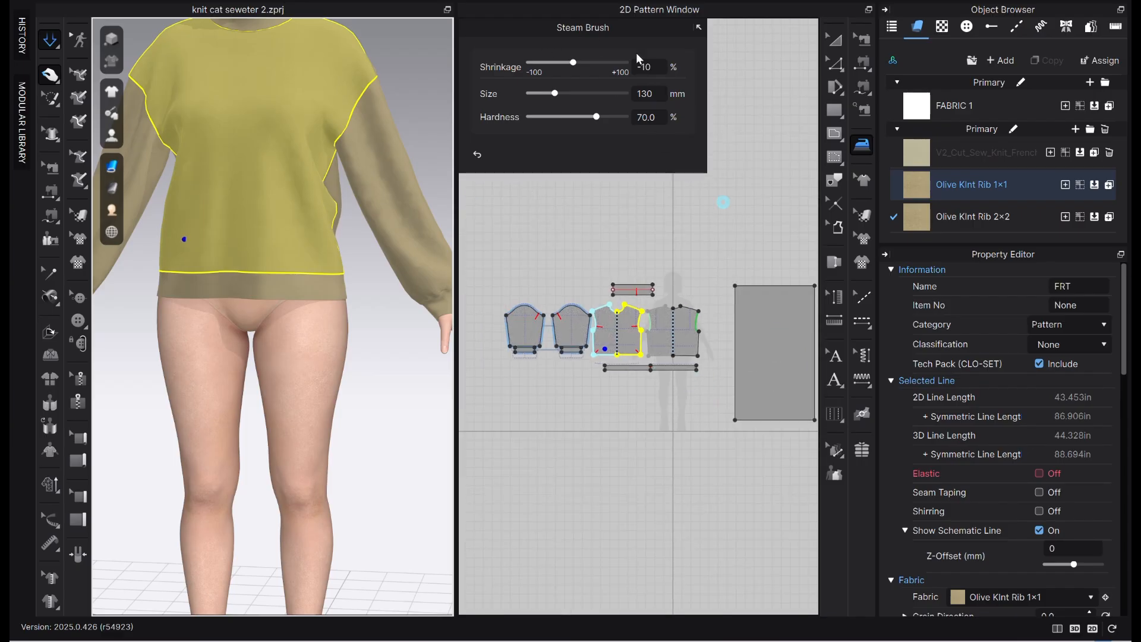
pyautogui.click(834, 39)
pyautogui.scroll(8, 805, 321)
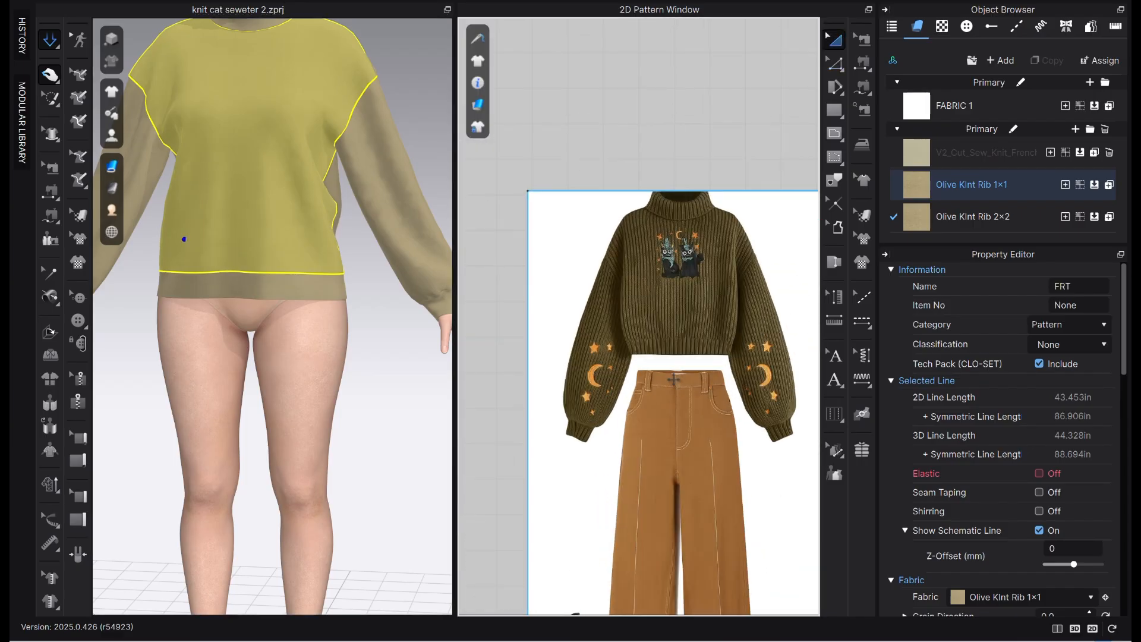
pyautogui.scroll(-3, 365, 387)
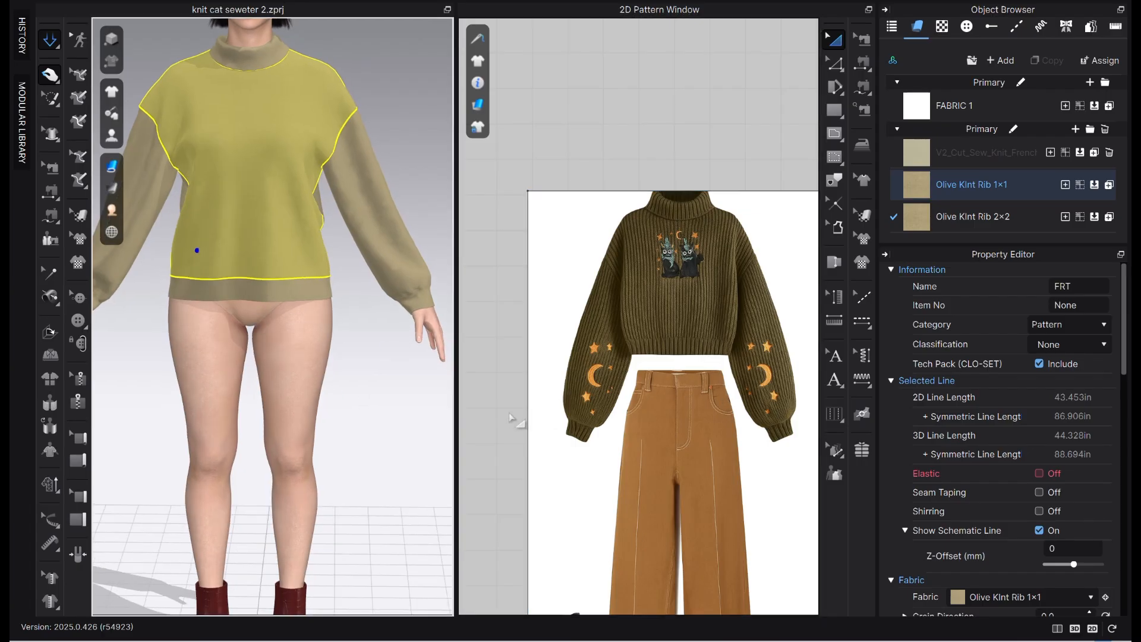
pyautogui.scroll(-5, 541, 403)
pyautogui.click(536, 474)
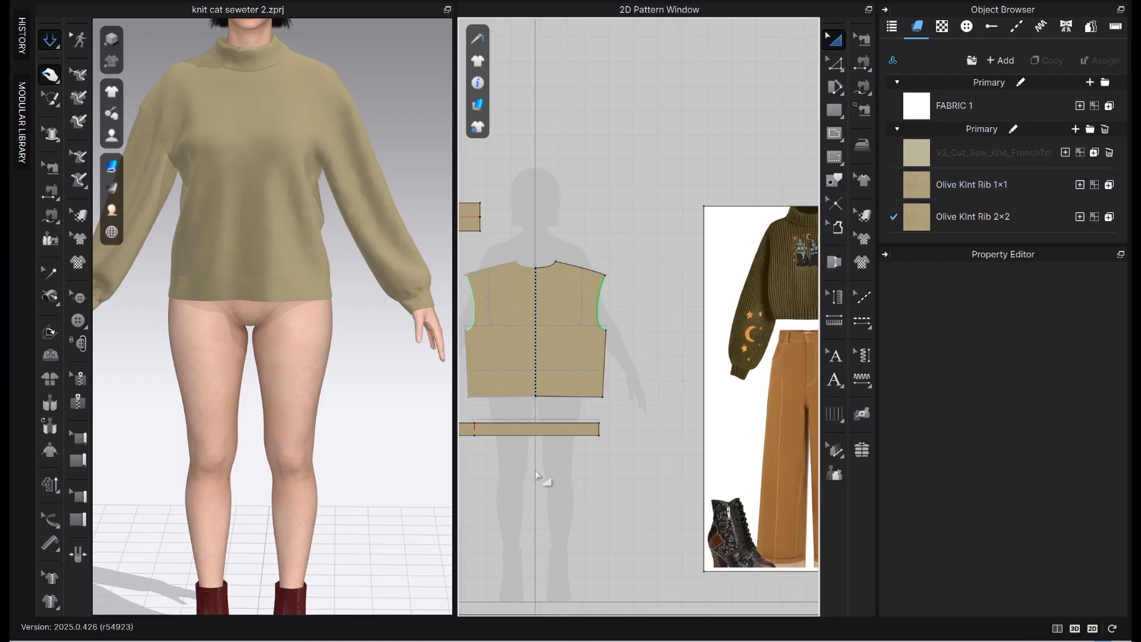
# - Extend the lower edge of both hem band halves outward by 0.25 in with Offset Pattern Outline
pyautogui.press('z')
pyautogui.click(525, 437)
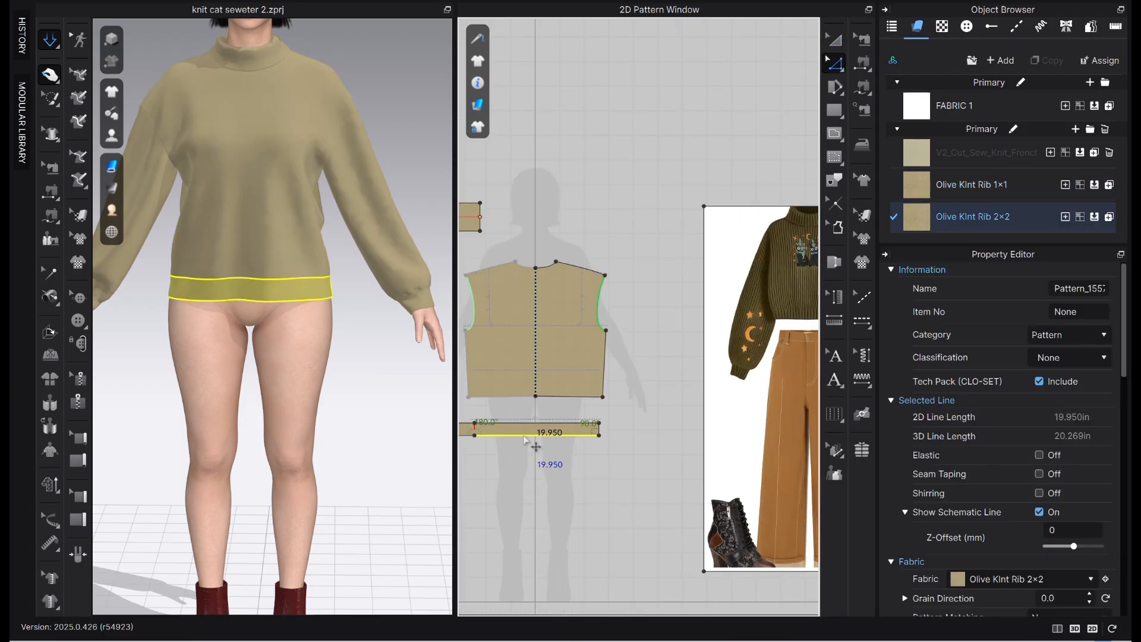
pyautogui.scroll(-3, 613, 461)
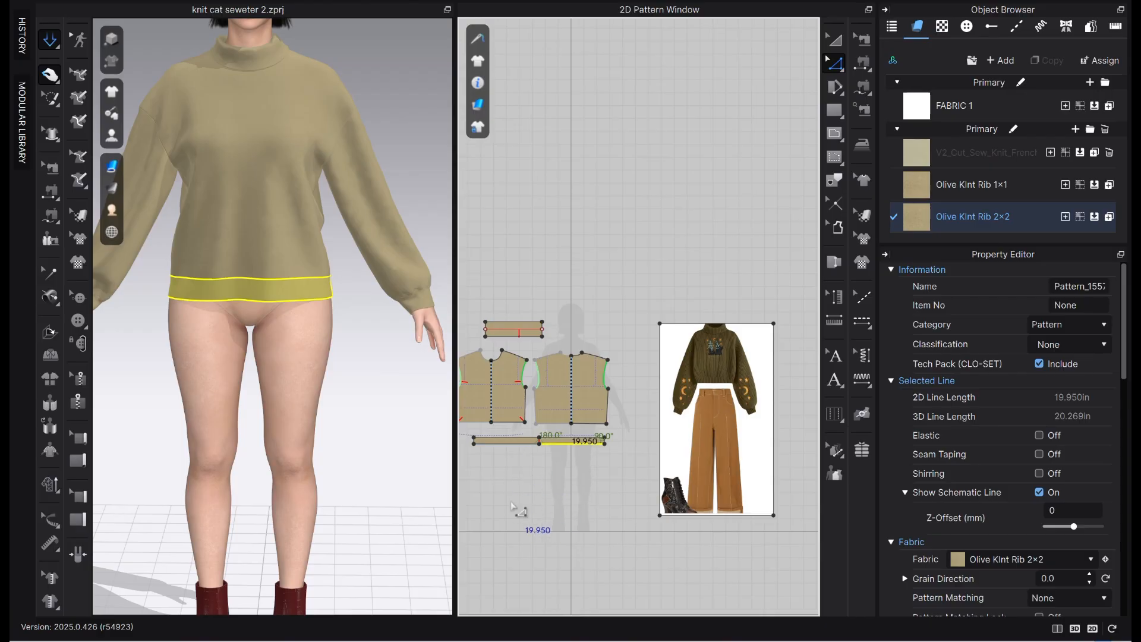
pyautogui.click(511, 482)
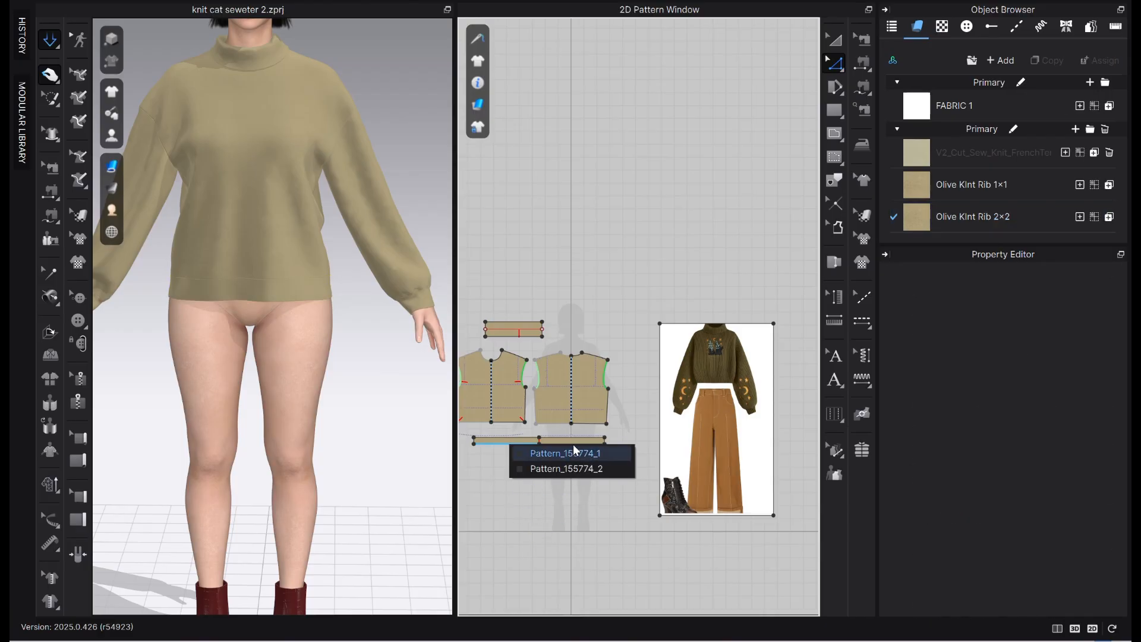
pyautogui.click(555, 446)
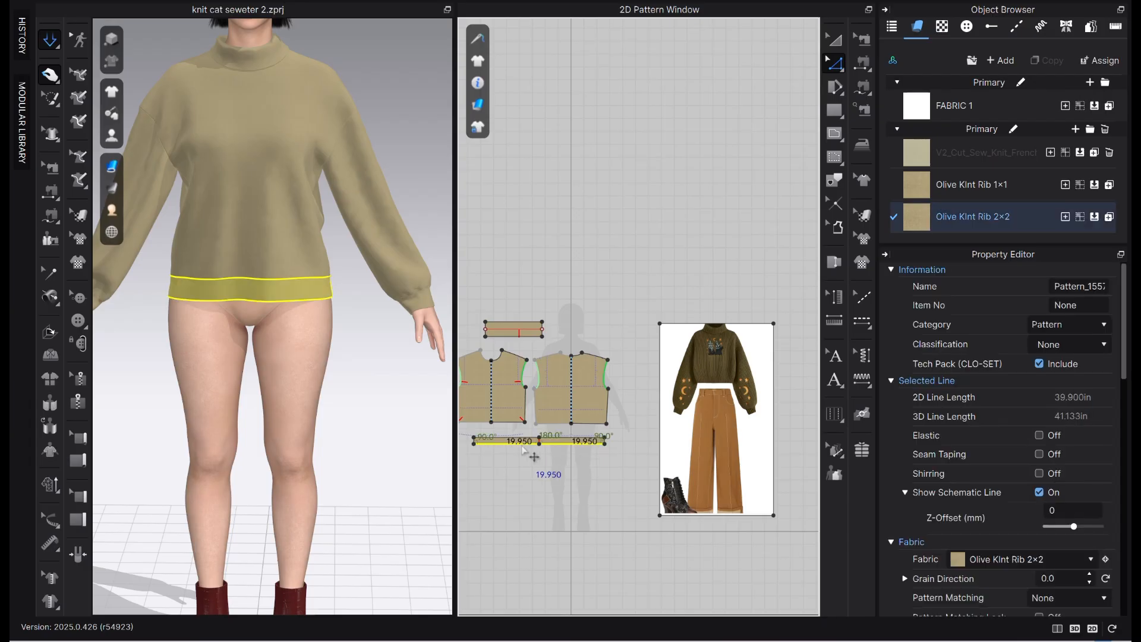
pyautogui.rightClick(523, 447)
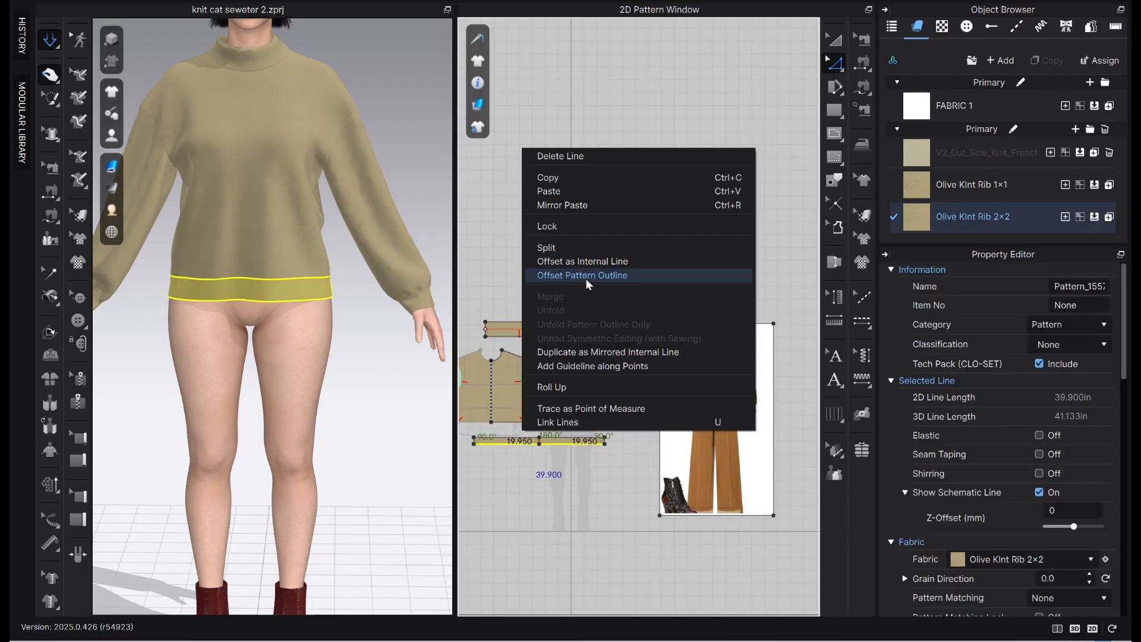
pyautogui.click(633, 276)
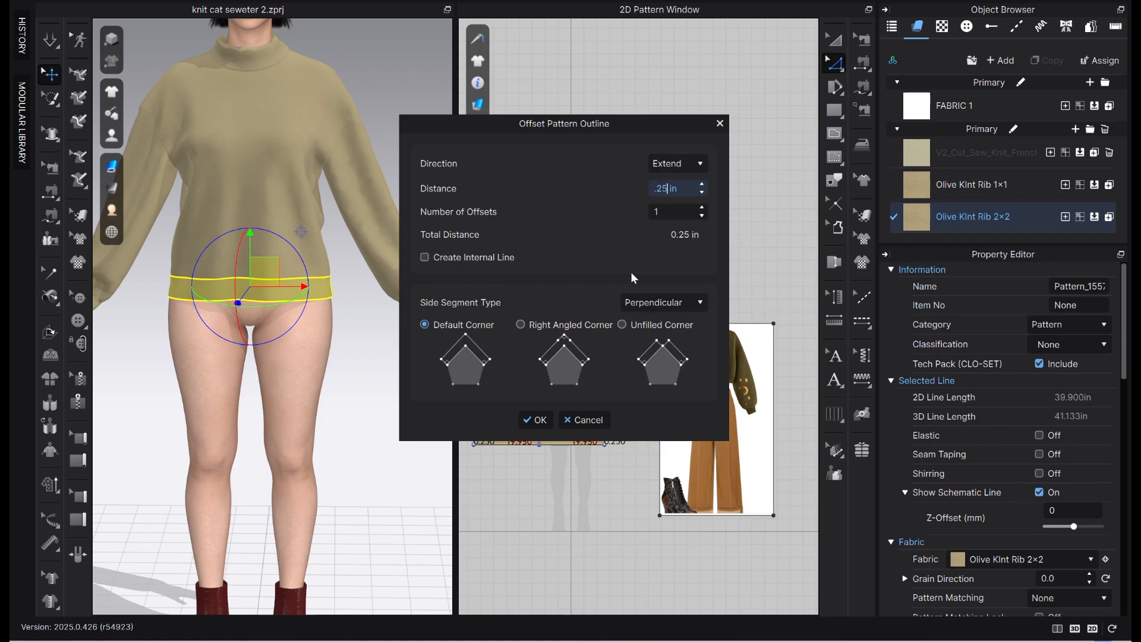
pyautogui.moveTo(576, 130); pyautogui.dragTo(318, 140)
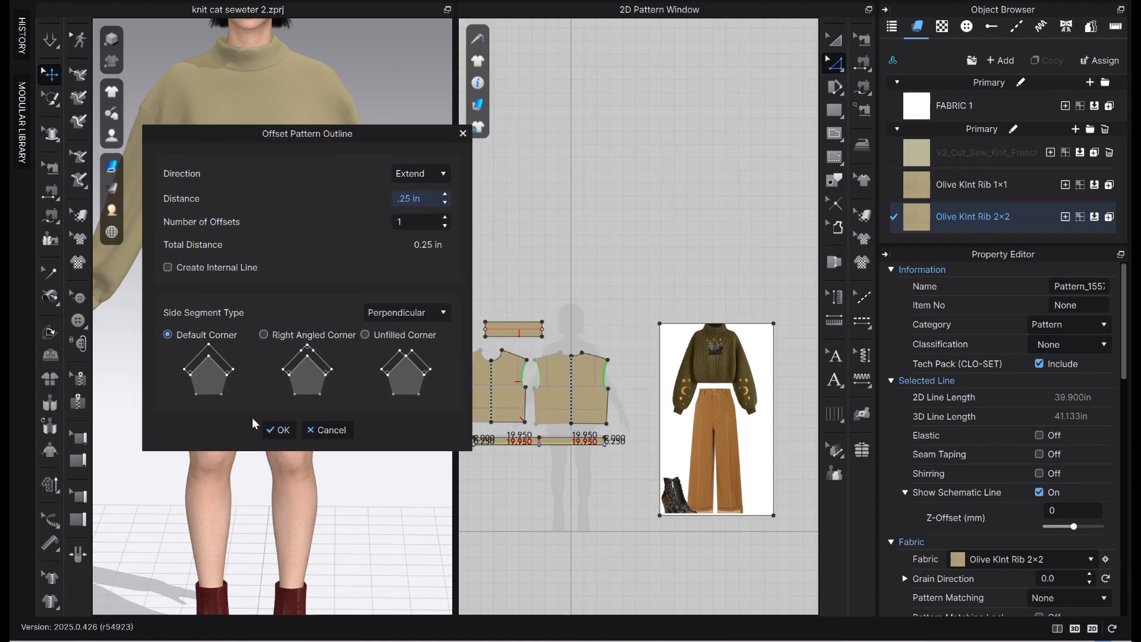
pyautogui.click(280, 430)
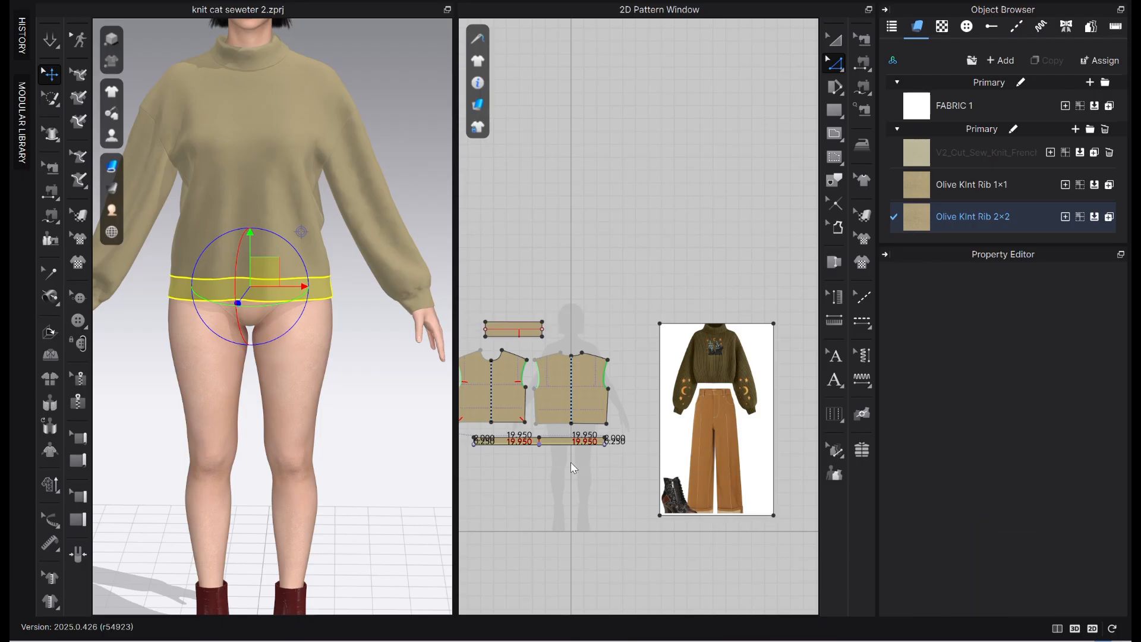
pyautogui.click(548, 467)
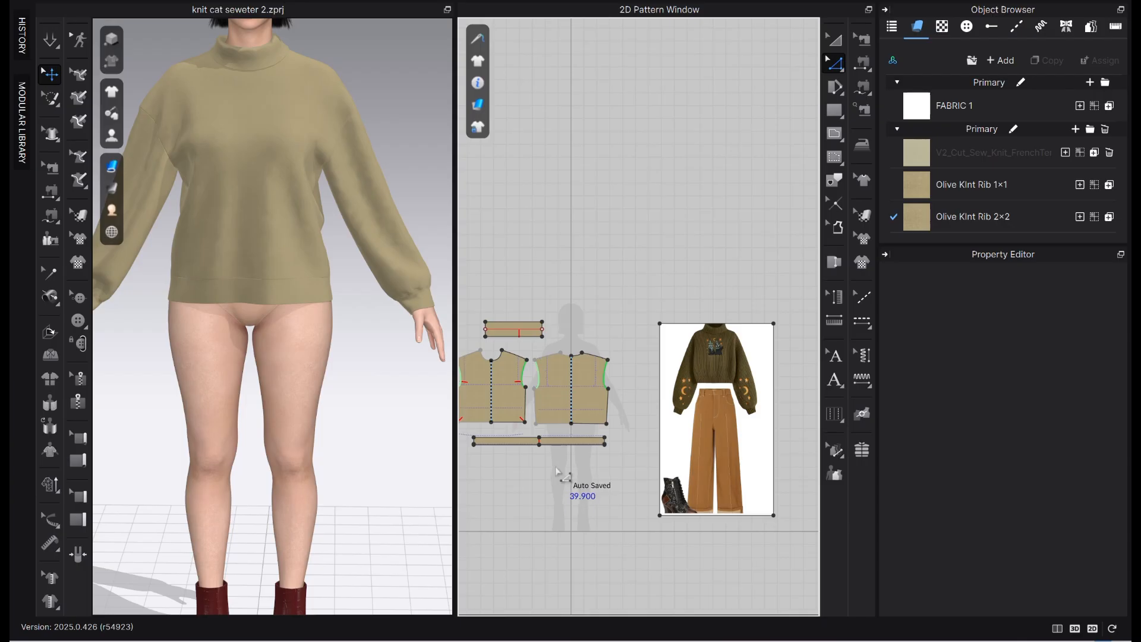
# - Steam the full length of the hem band at a shrinkage of -5 % and simulate the sweater
pyautogui.scroll(5, 535, 457)
pyautogui.scroll(-1, 590, 438)
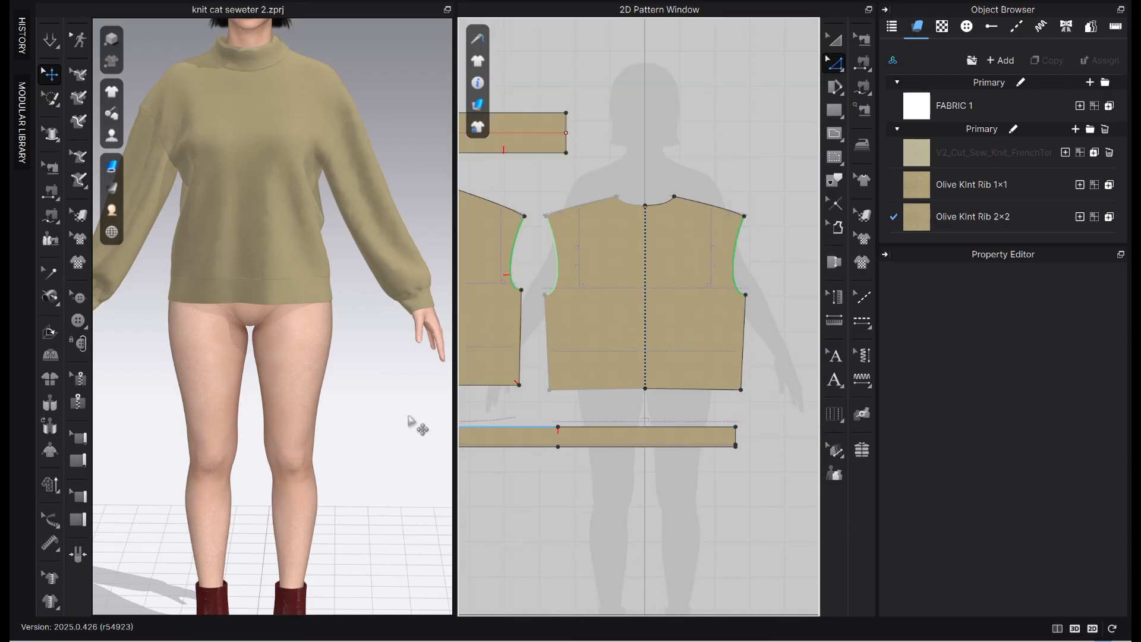
pyautogui.scroll(-1, 642, 458)
pyautogui.scroll(2, 583, 464)
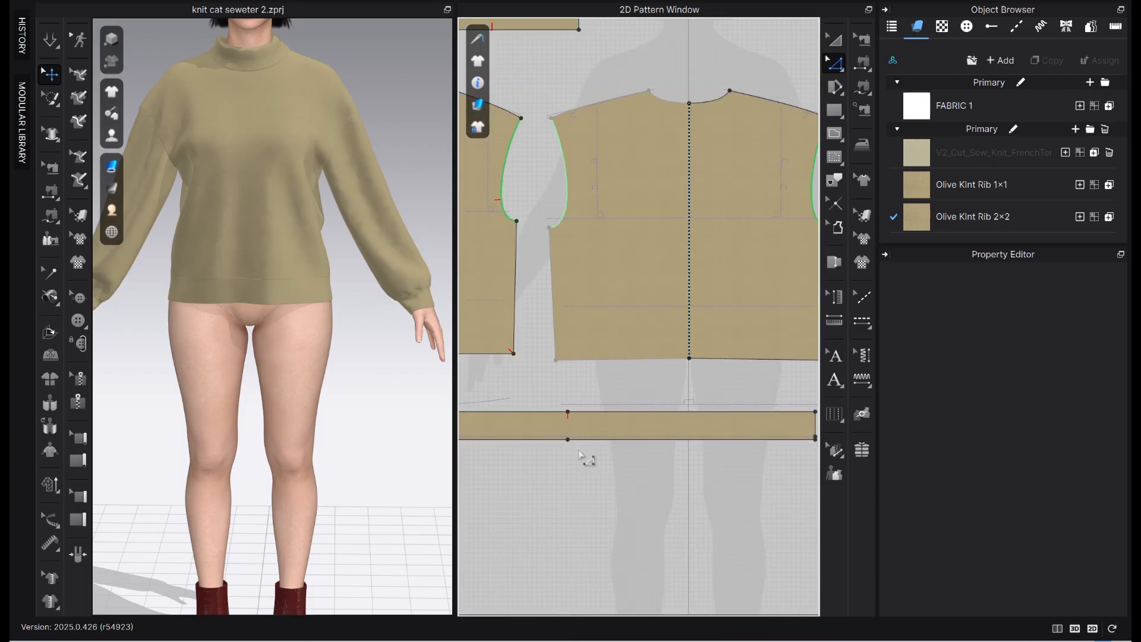
pyautogui.scroll(-3, 662, 400)
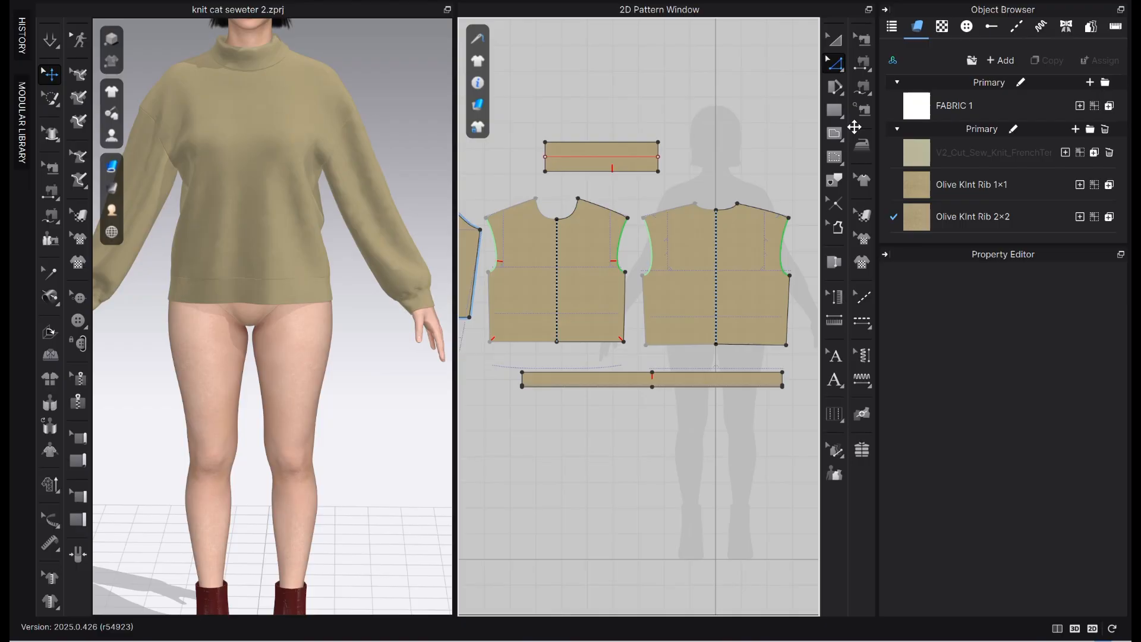
pyautogui.click(861, 145)
pyautogui.doubleClick(646, 68)
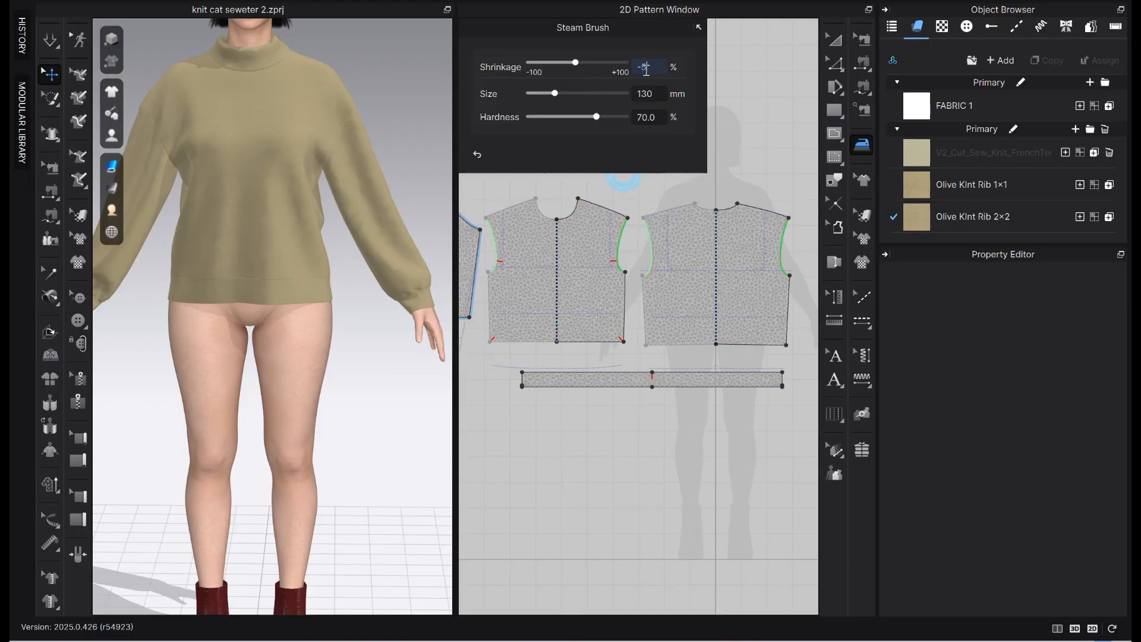
pyautogui.moveTo(522, 391)
pyautogui.mouseDown()
pyautogui.moveTo(724, 383)
pyautogui.moveTo(793, 394)
pyautogui.moveTo(510, 390)
pyautogui.moveTo(450, 426)
pyautogui.mouseUp()
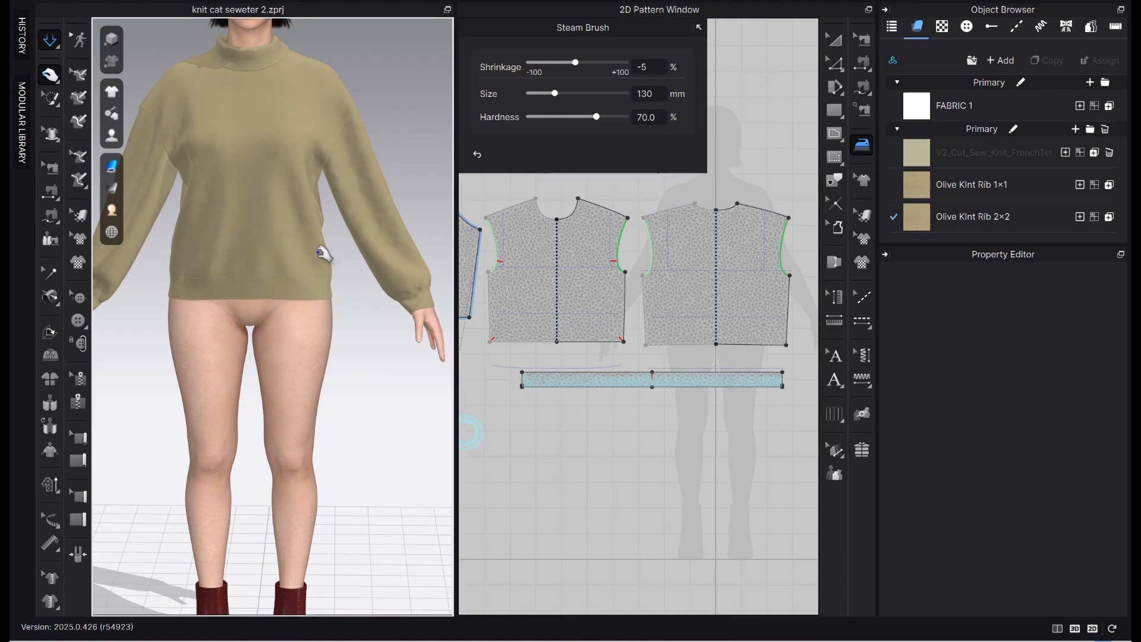
# - With simulation running, tug the sweater's front body, hem band and back into place, and check the cuffs
pyautogui.click(324, 253)
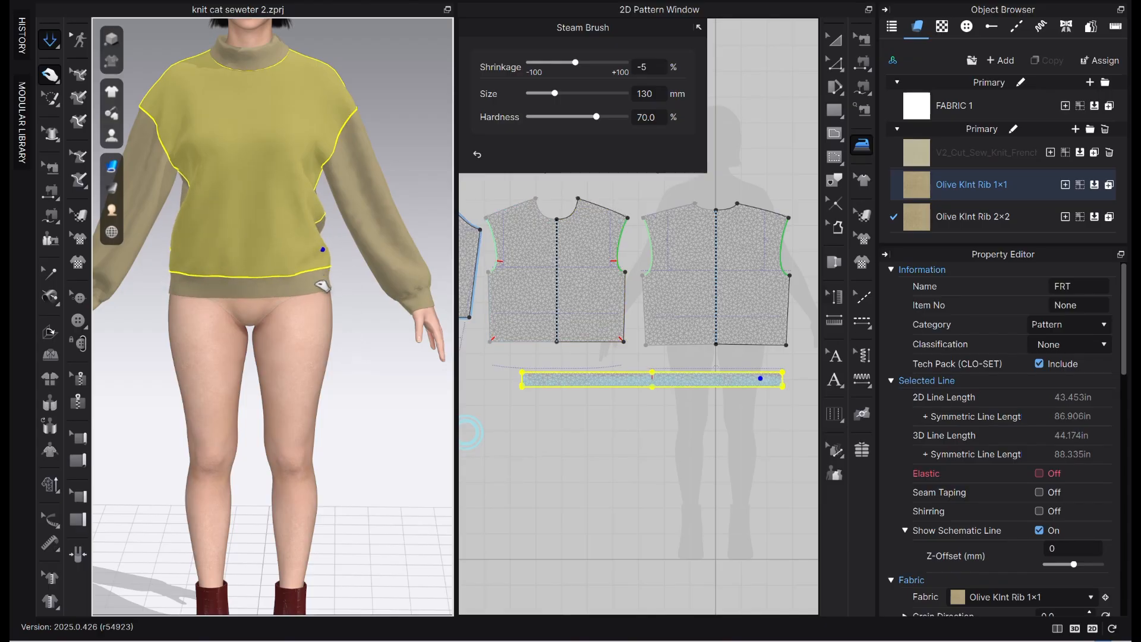
pyautogui.click(321, 282)
pyautogui.moveTo(242, 364); pyautogui.dragTo(382, 365, button='right')
pyautogui.click(370, 289)
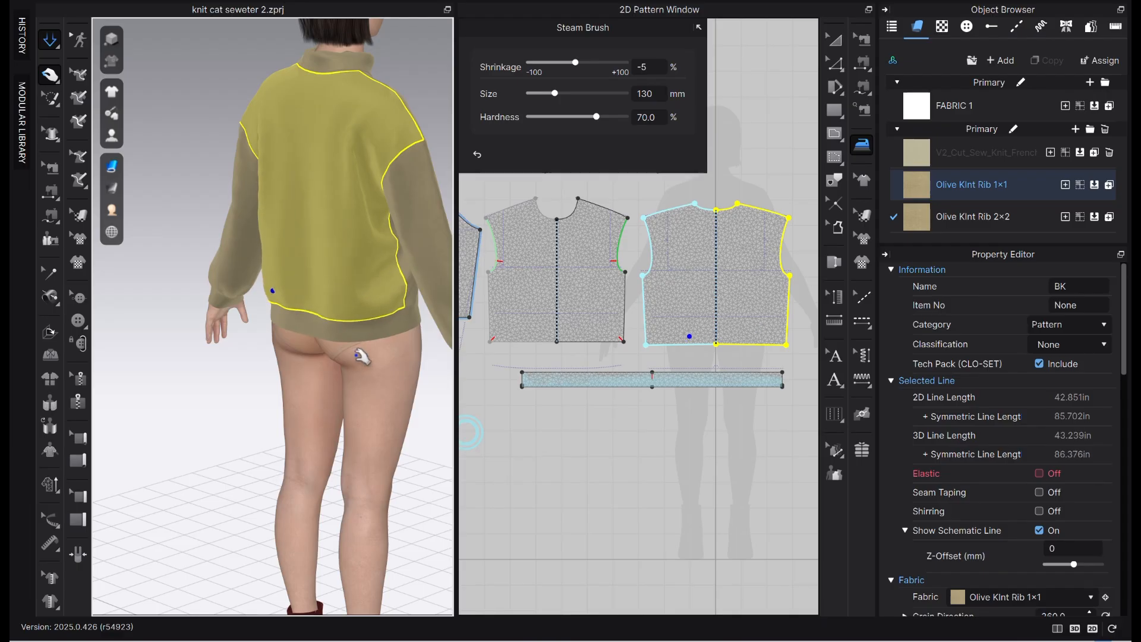
pyautogui.scroll(-4, 356, 355)
pyautogui.moveTo(381, 356); pyautogui.dragTo(232, 358, button='right')
pyautogui.moveTo(344, 309); pyautogui.dragTo(395, 310, button='middle')
pyautogui.scroll(-4, 706, 427)
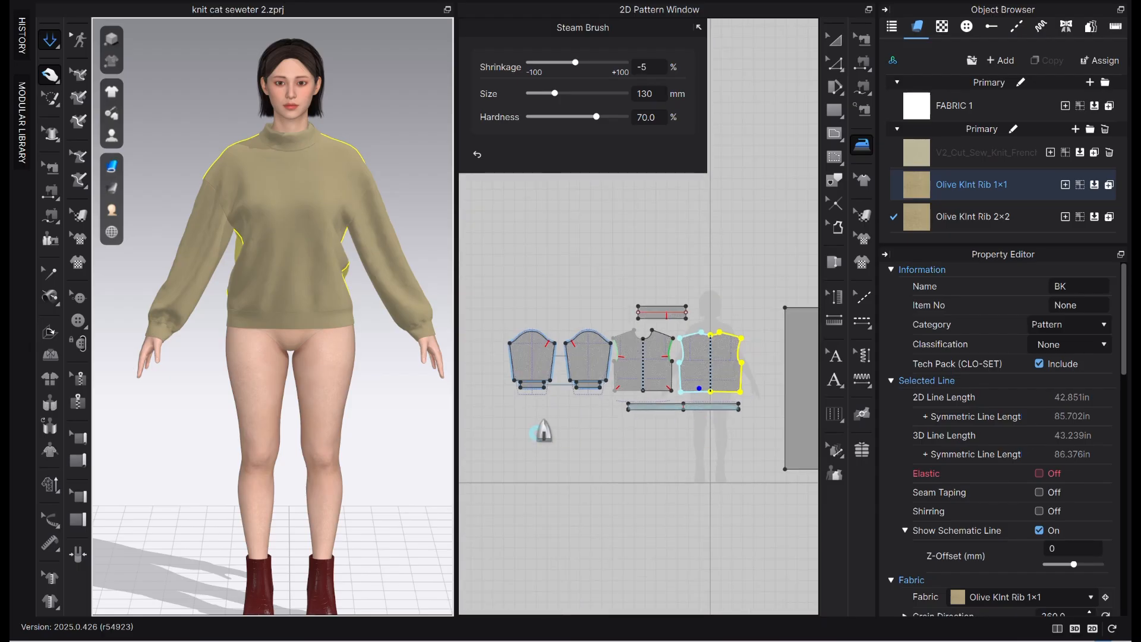
pyautogui.scroll(3, 552, 410)
pyautogui.scroll(2, 609, 368)
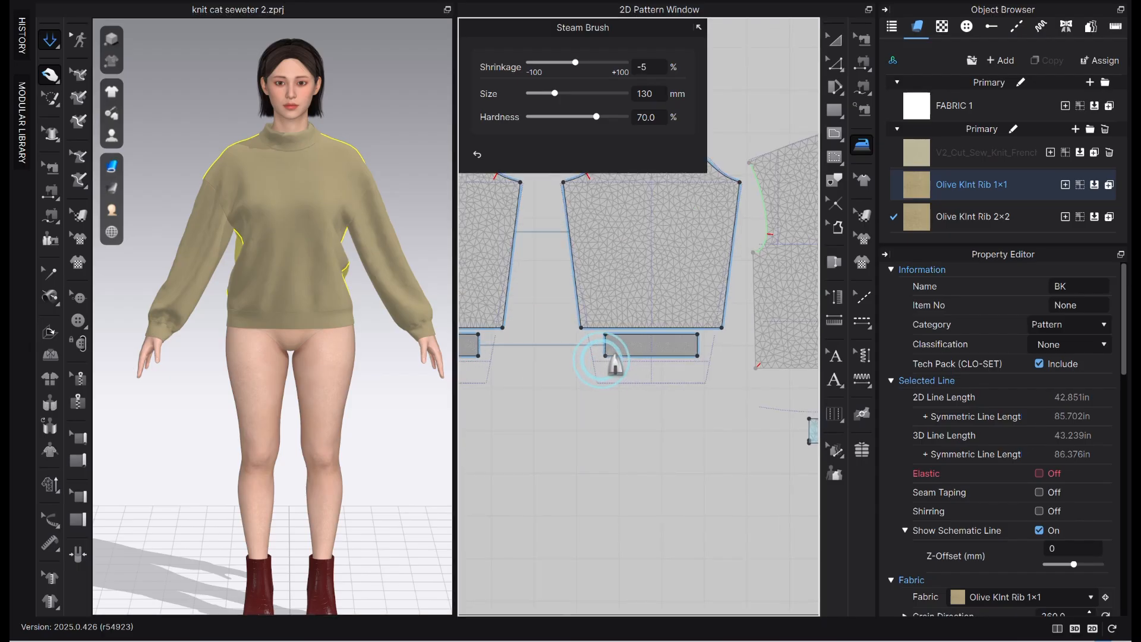
pyautogui.scroll(-2, 641, 404)
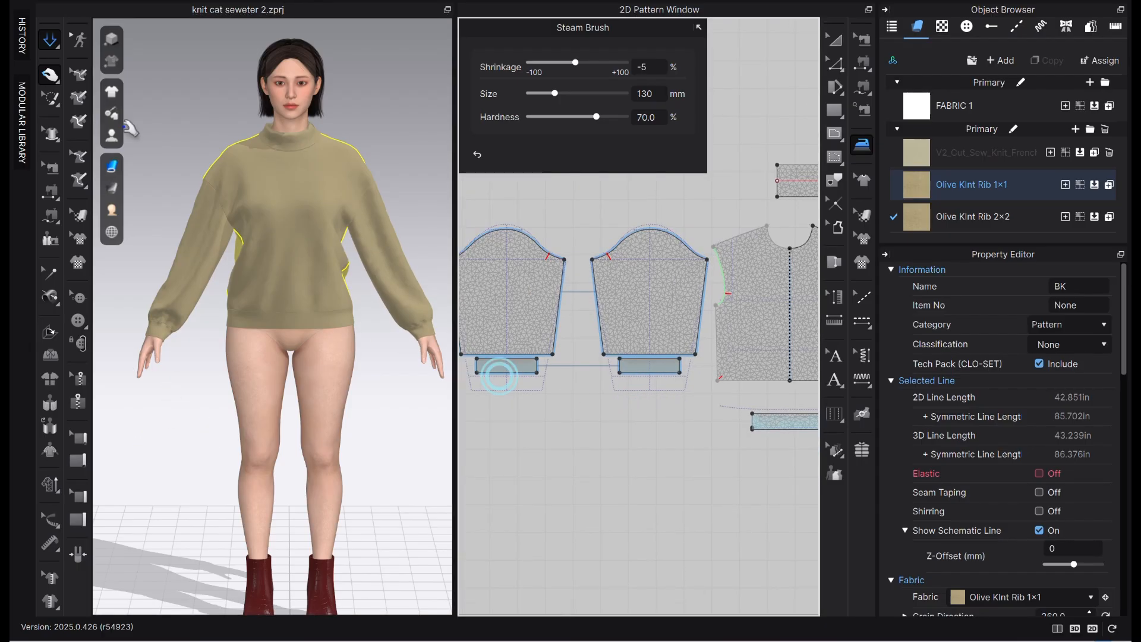
# - Stop the simulation, turn on the garment's knitwear display in the 3D view, and inspect the ribbed sweater
pyautogui.click(44, 46)
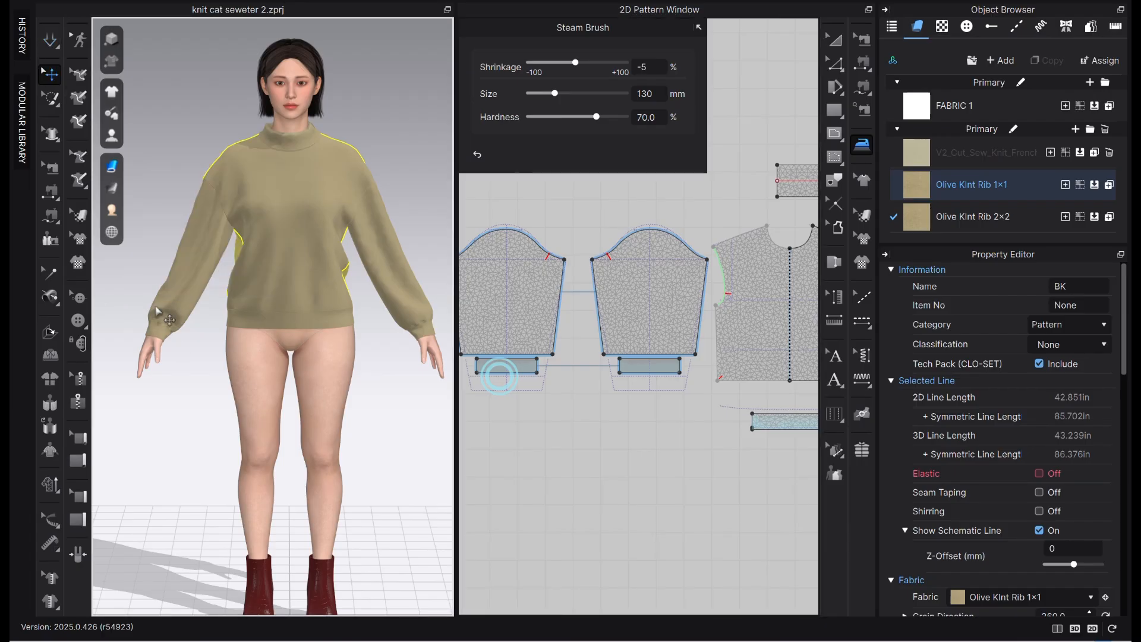
pyautogui.click(172, 326)
pyautogui.click(427, 312)
pyautogui.press('space')
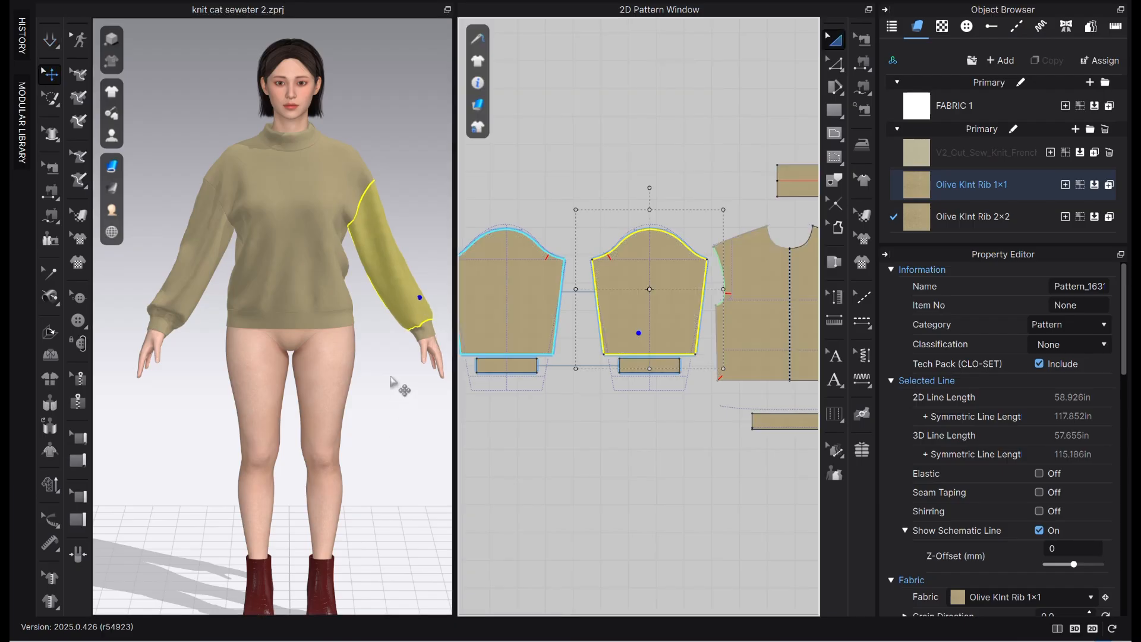
pyautogui.moveTo(110, 192)
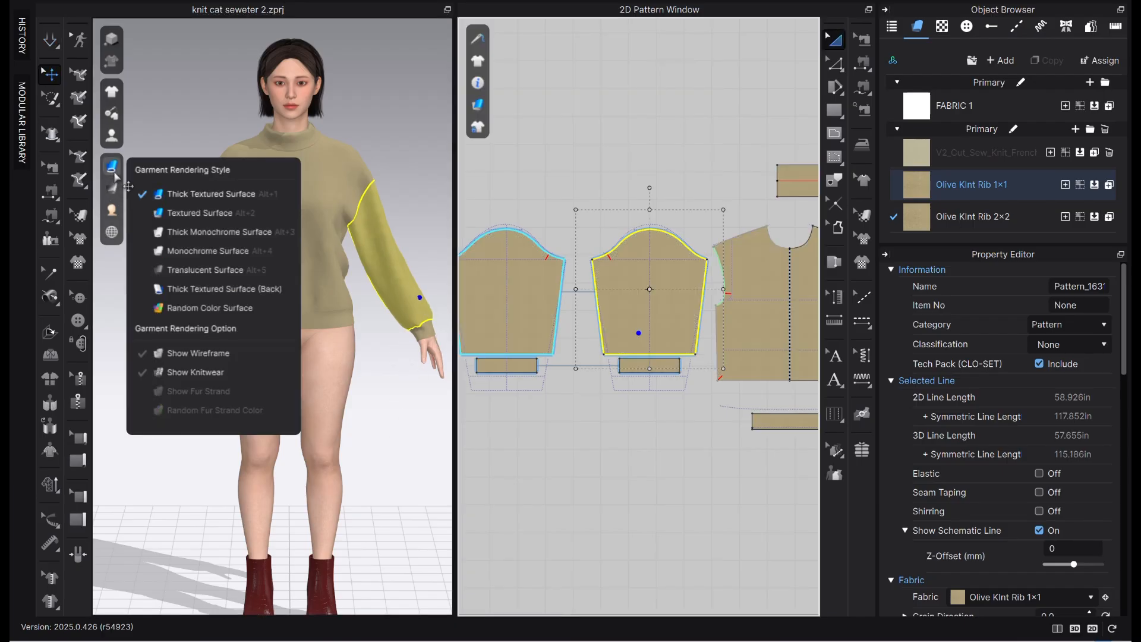
pyautogui.click(147, 371)
pyautogui.click(393, 382)
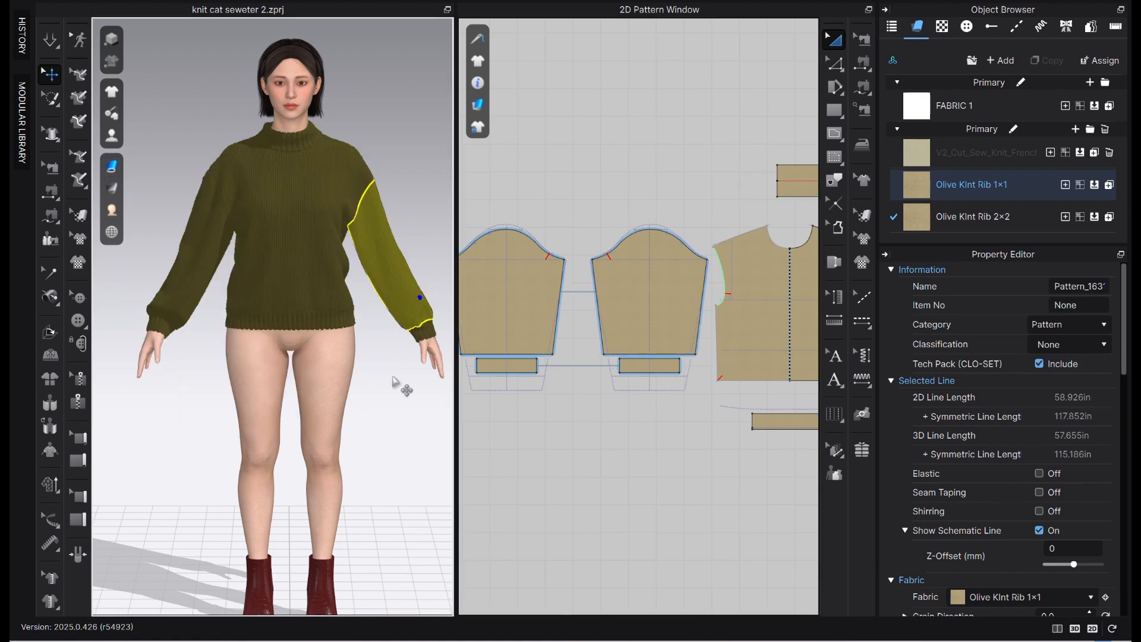
pyautogui.scroll(-2, 360, 217)
pyautogui.scroll(2, 355, 226)
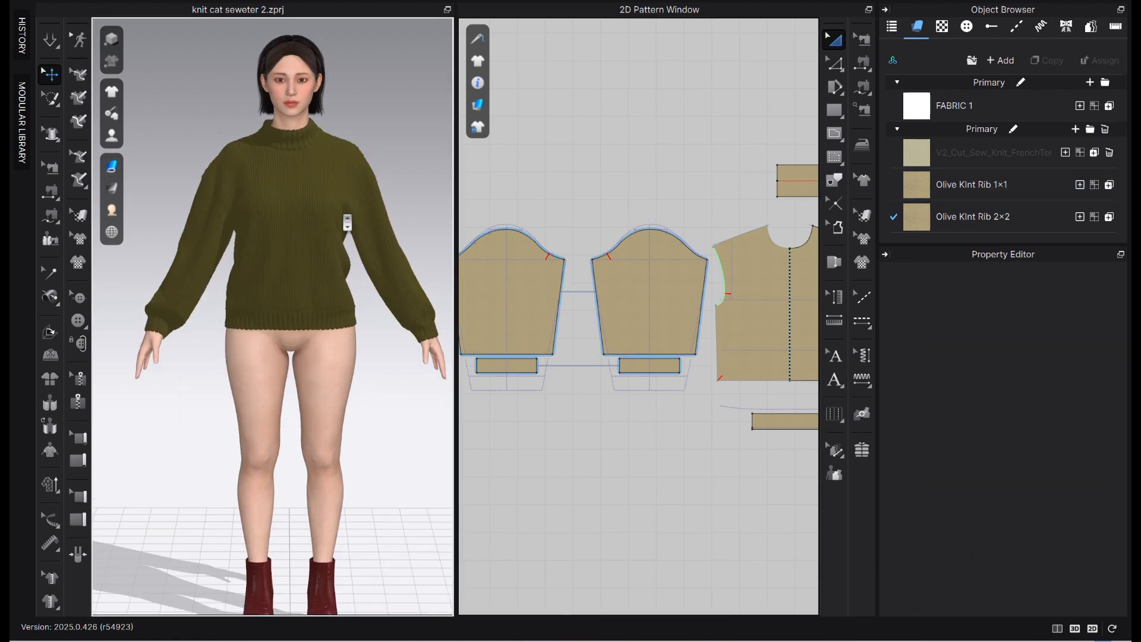
pyautogui.scroll(3, 349, 222)
pyautogui.moveTo(341, 220); pyautogui.dragTo(319, 351, button='middle')
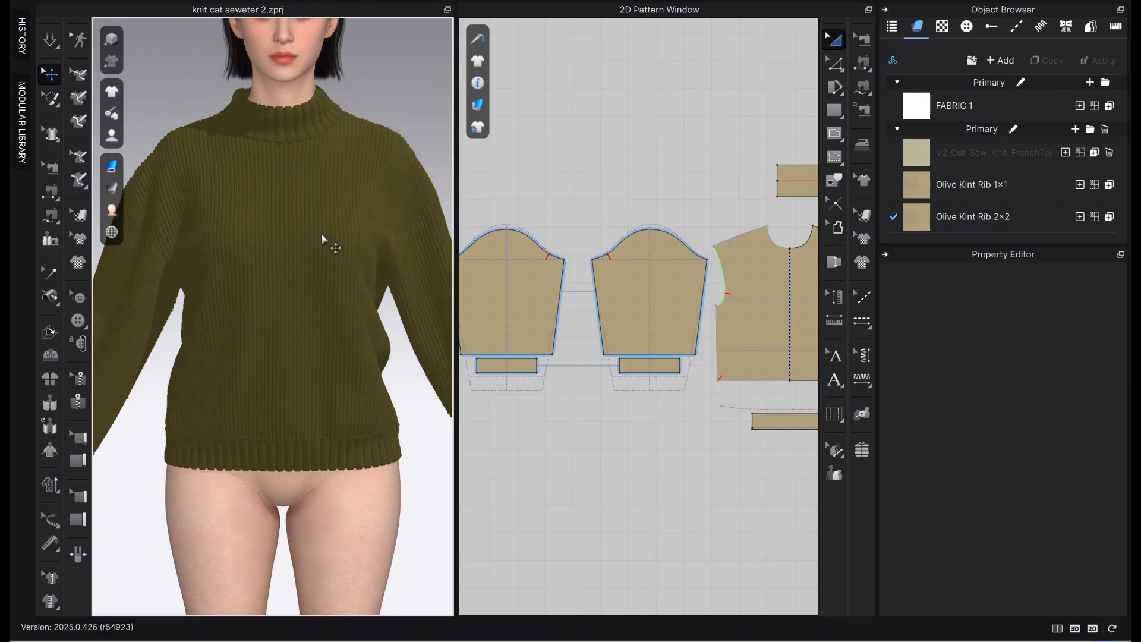